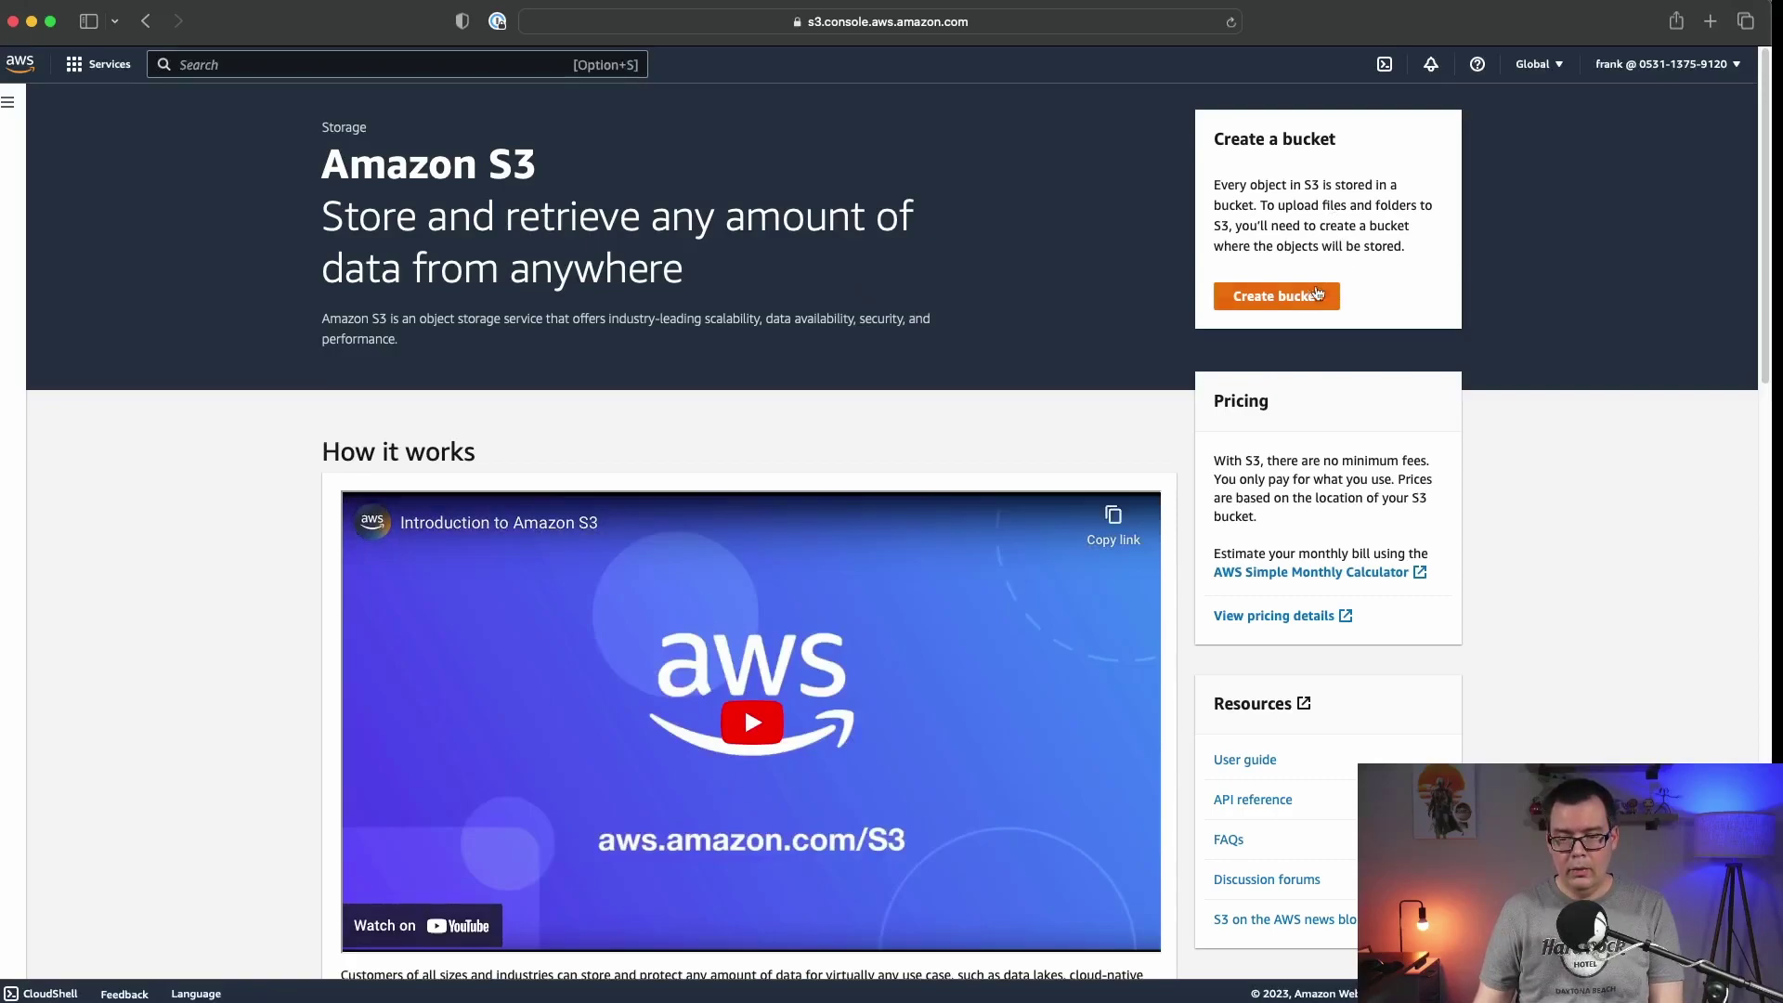
Create an S3 bucket named networkwithfrank in the US East (N. Virginia) us-east-1 region, keeping the other default settings.
left_click(1315, 308)
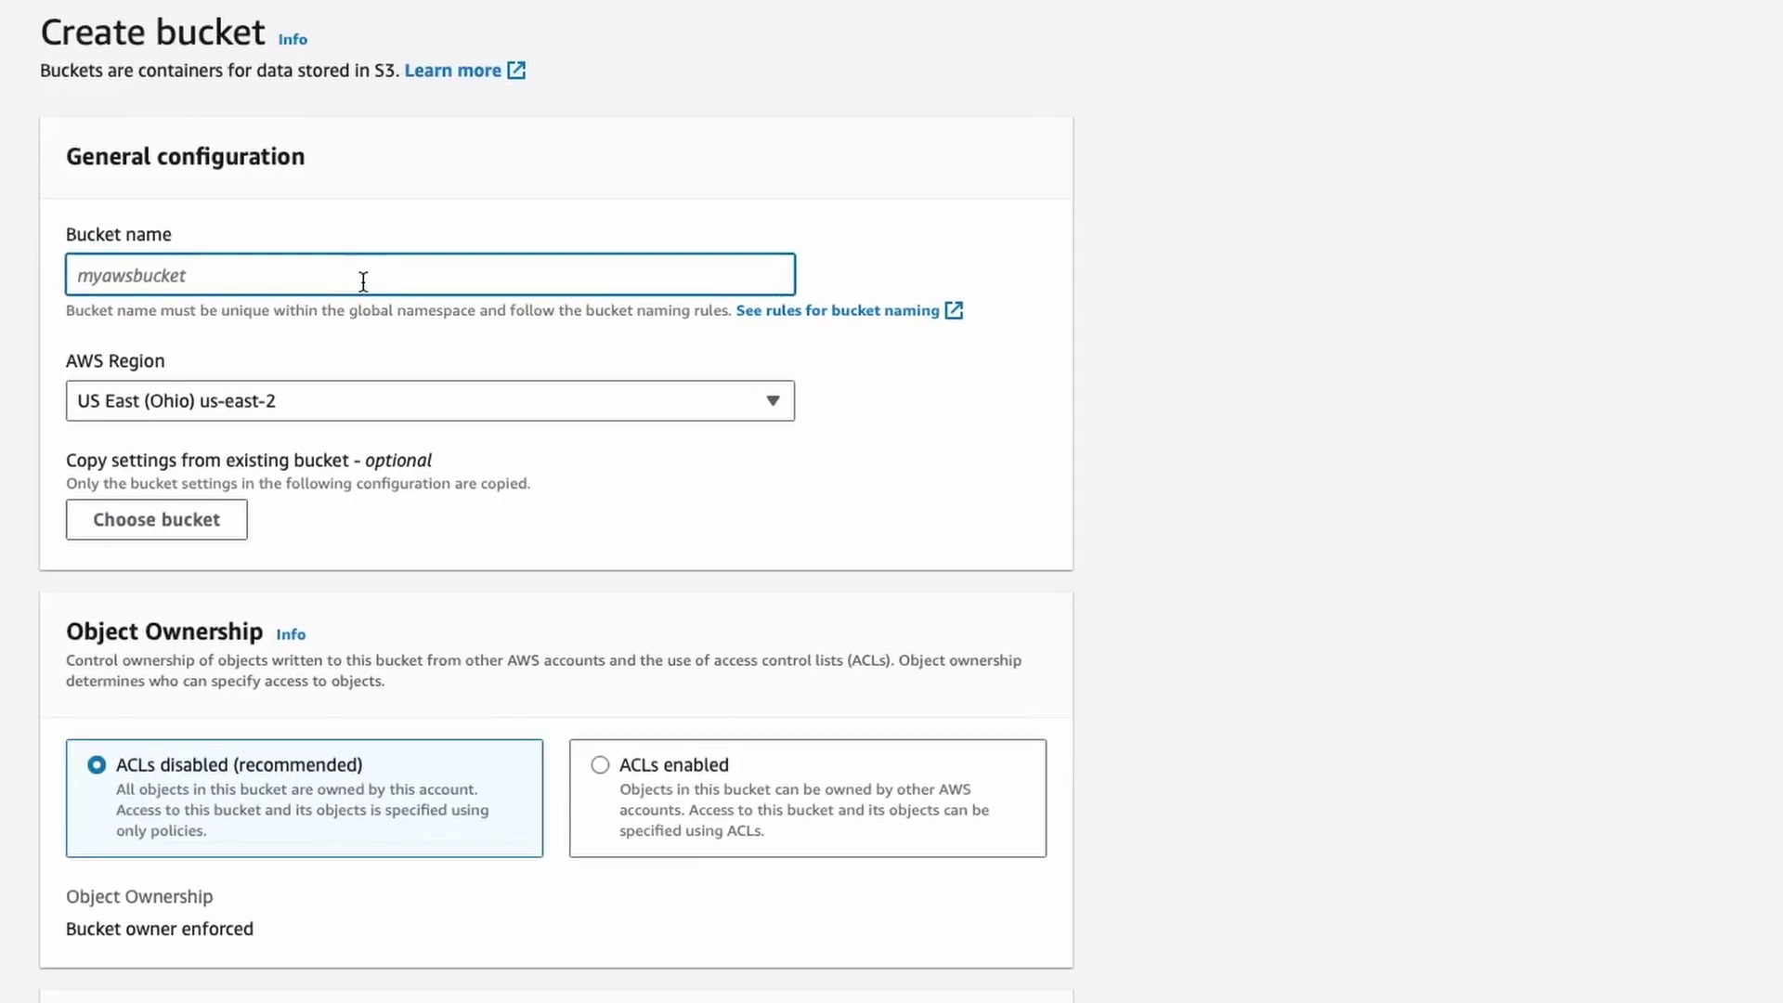
type("networkwithfrank")
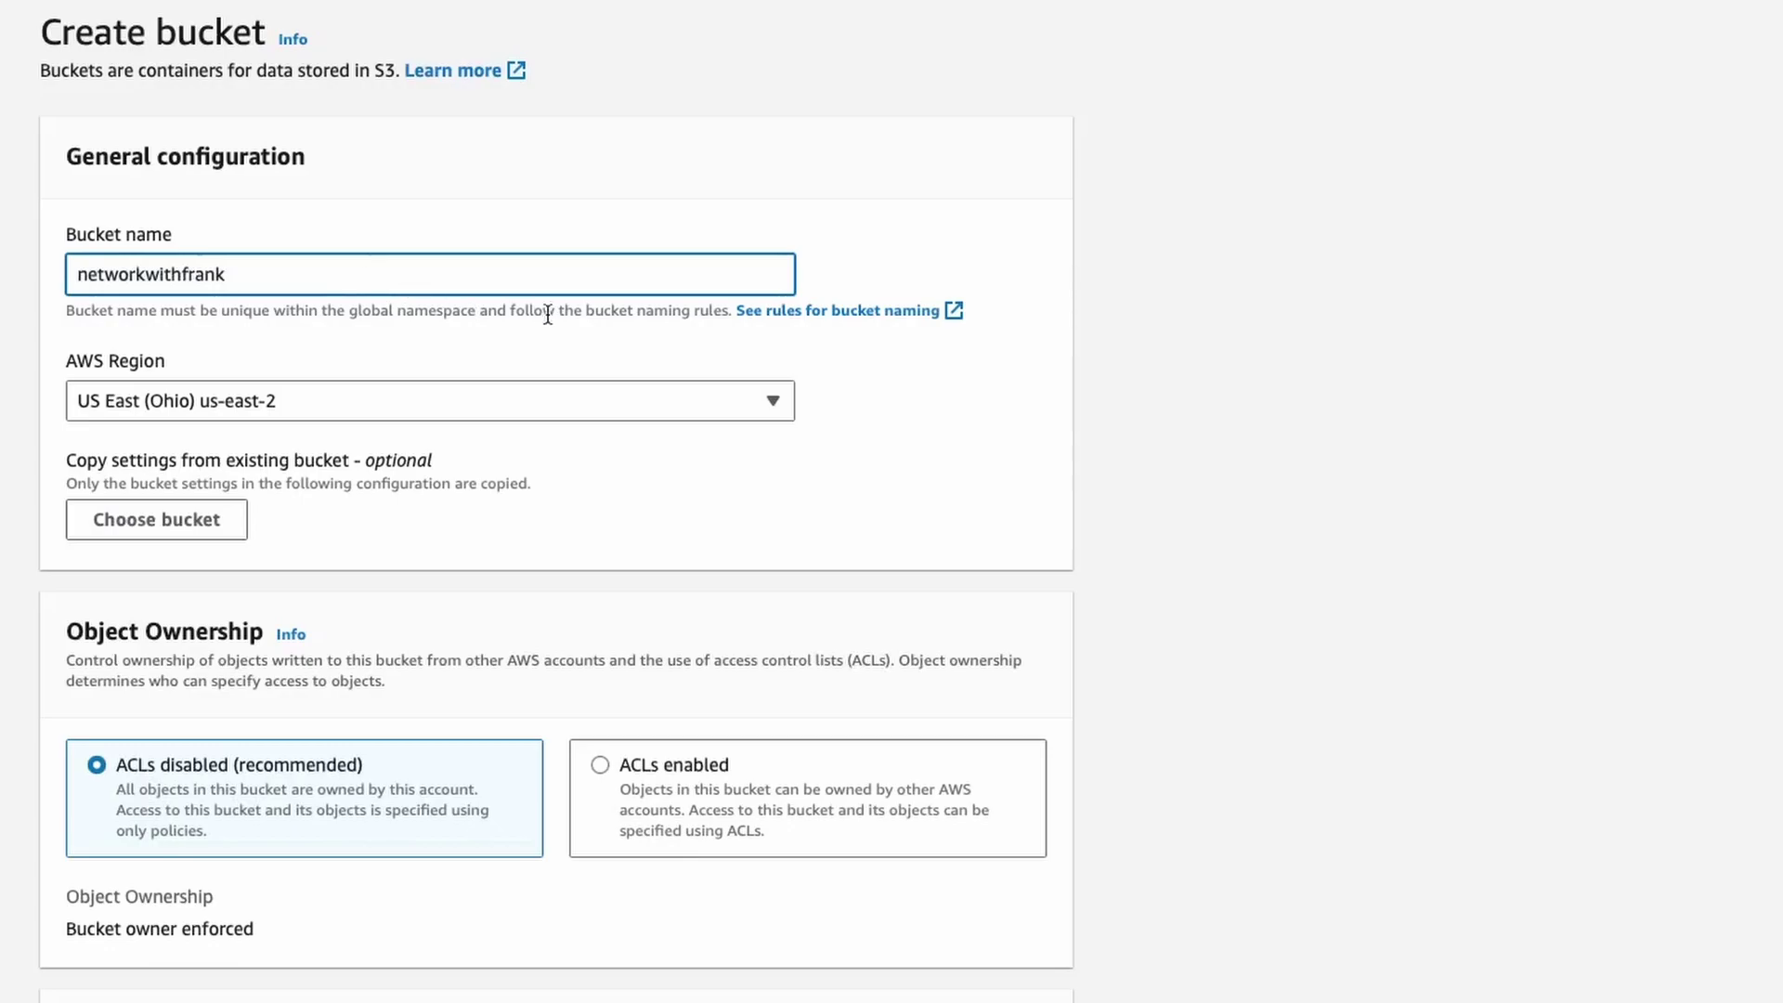
left_click(777, 399)
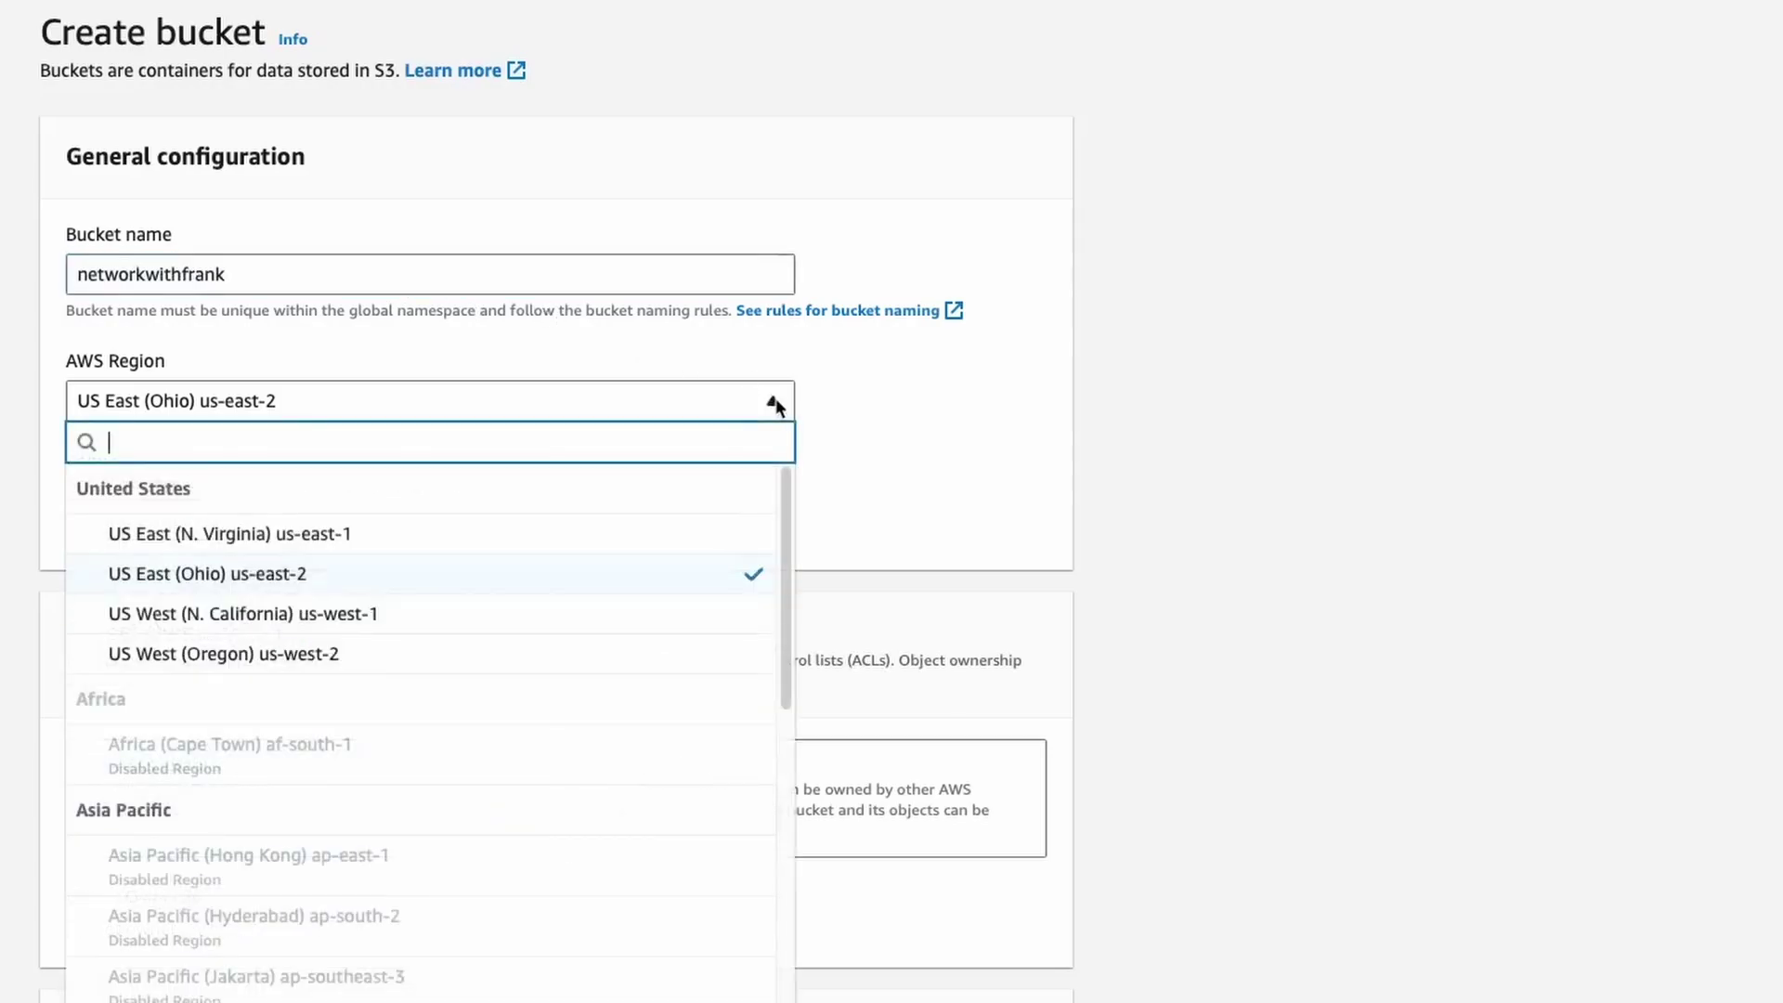
left_click(472, 543)
scroll(1073, 548, "down", 2)
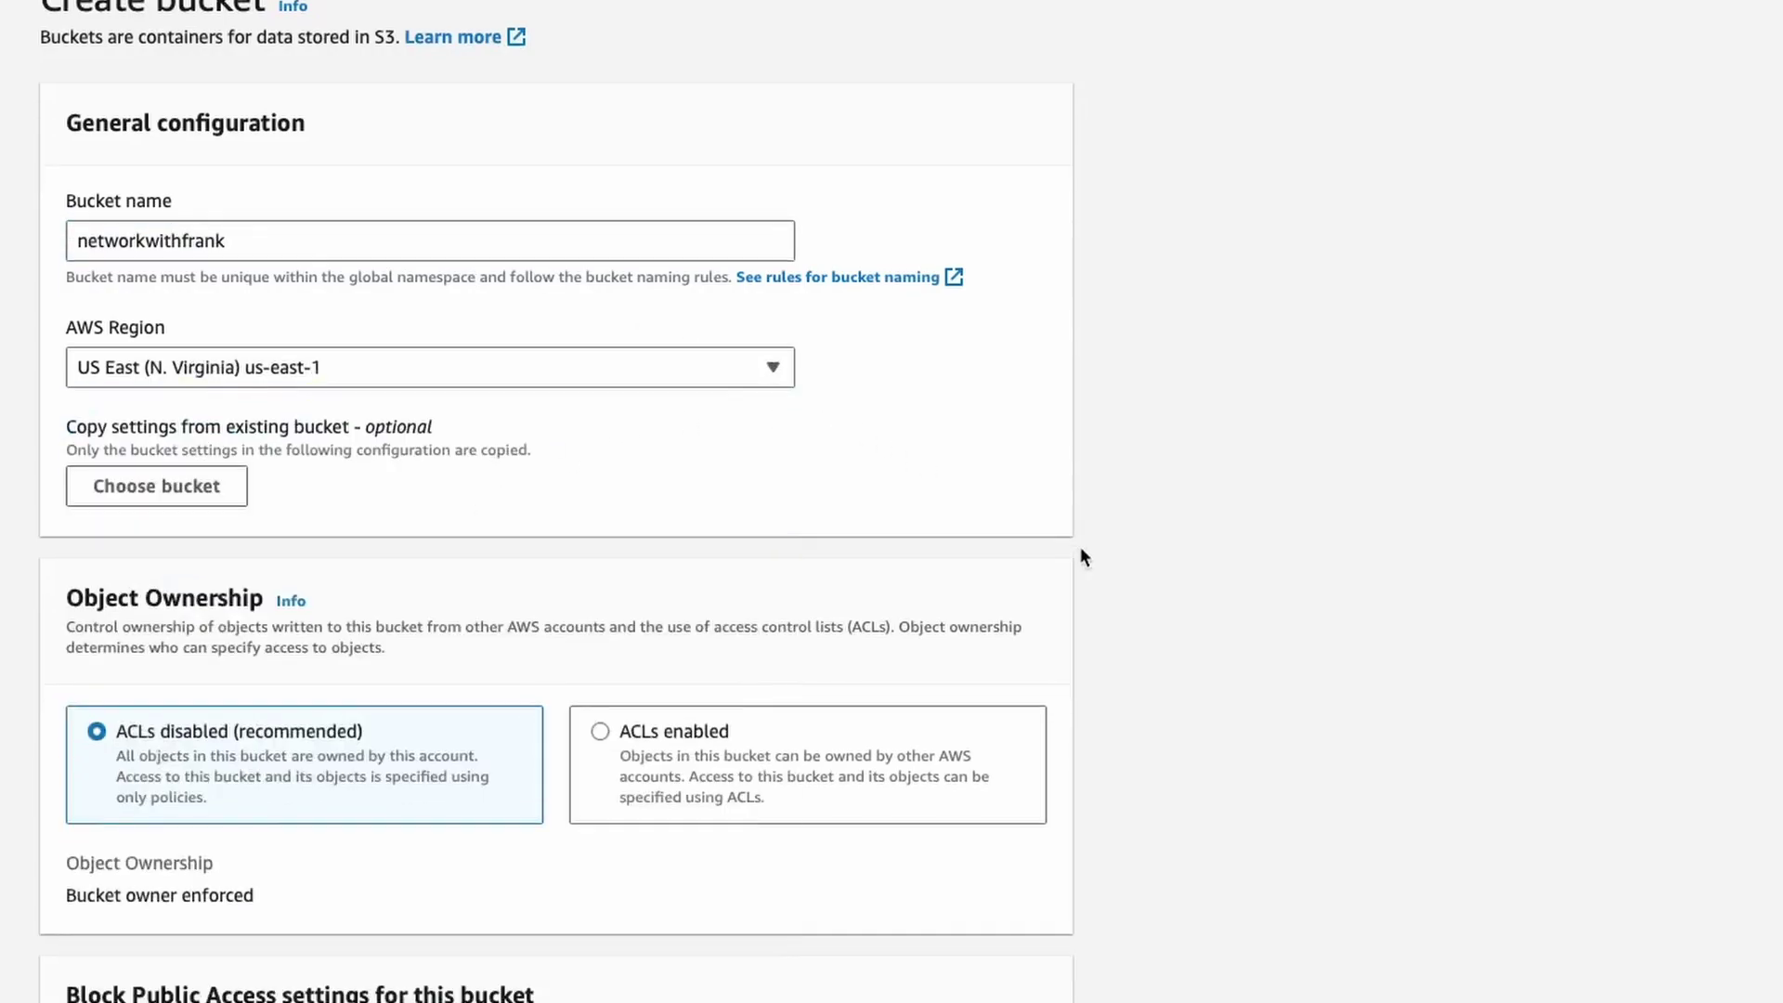
scroll(1188, 527, "down", 18)
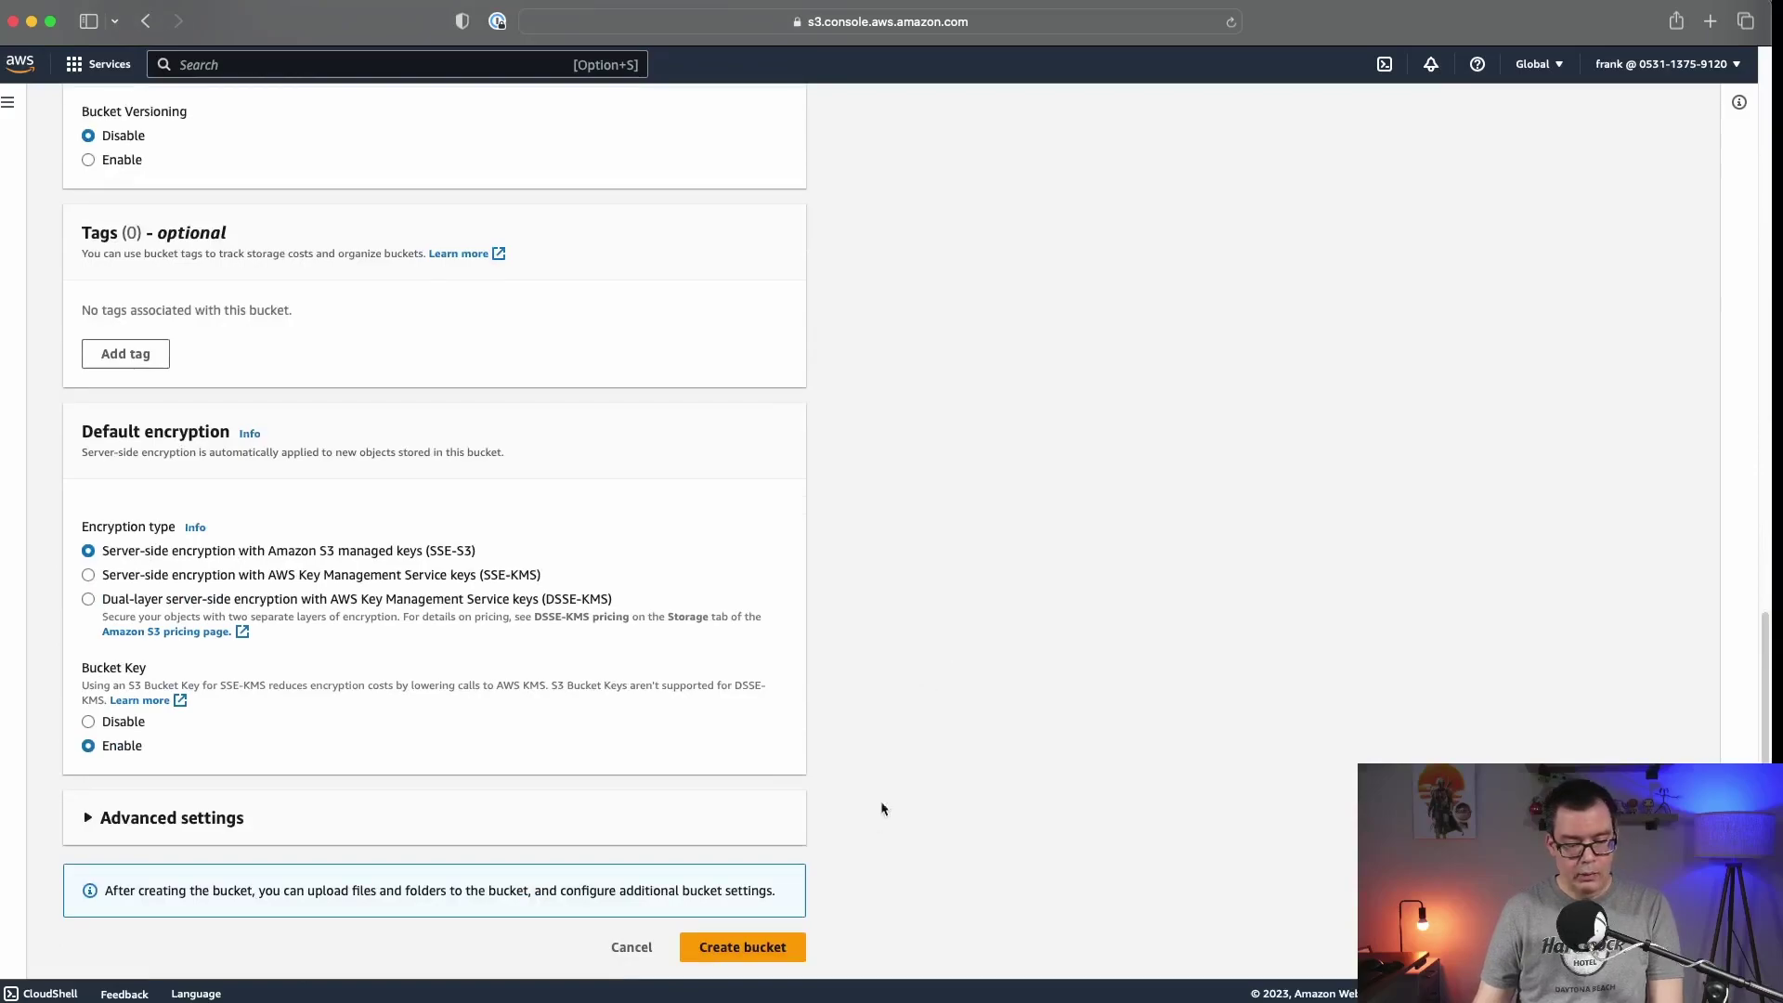
left_click(759, 949)
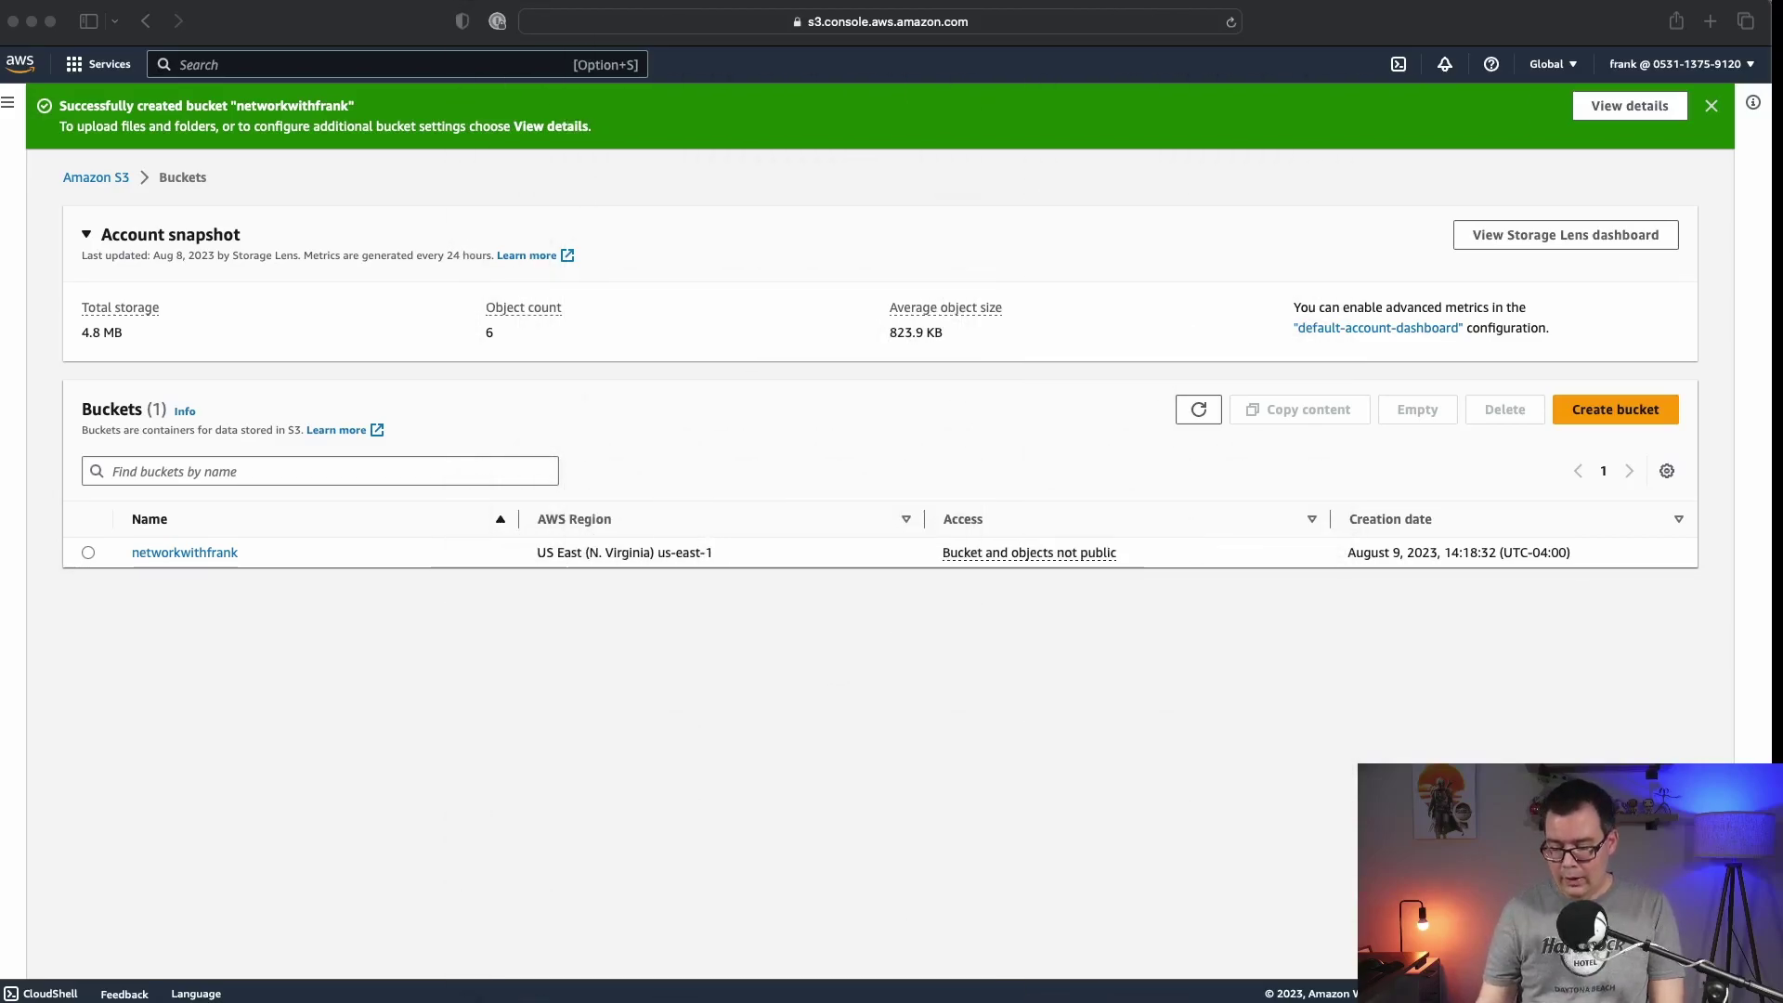
Check the website files in the local S3 Website folder, then open the networkwithfrank bucket in the S3 console.
key("super+Tab")
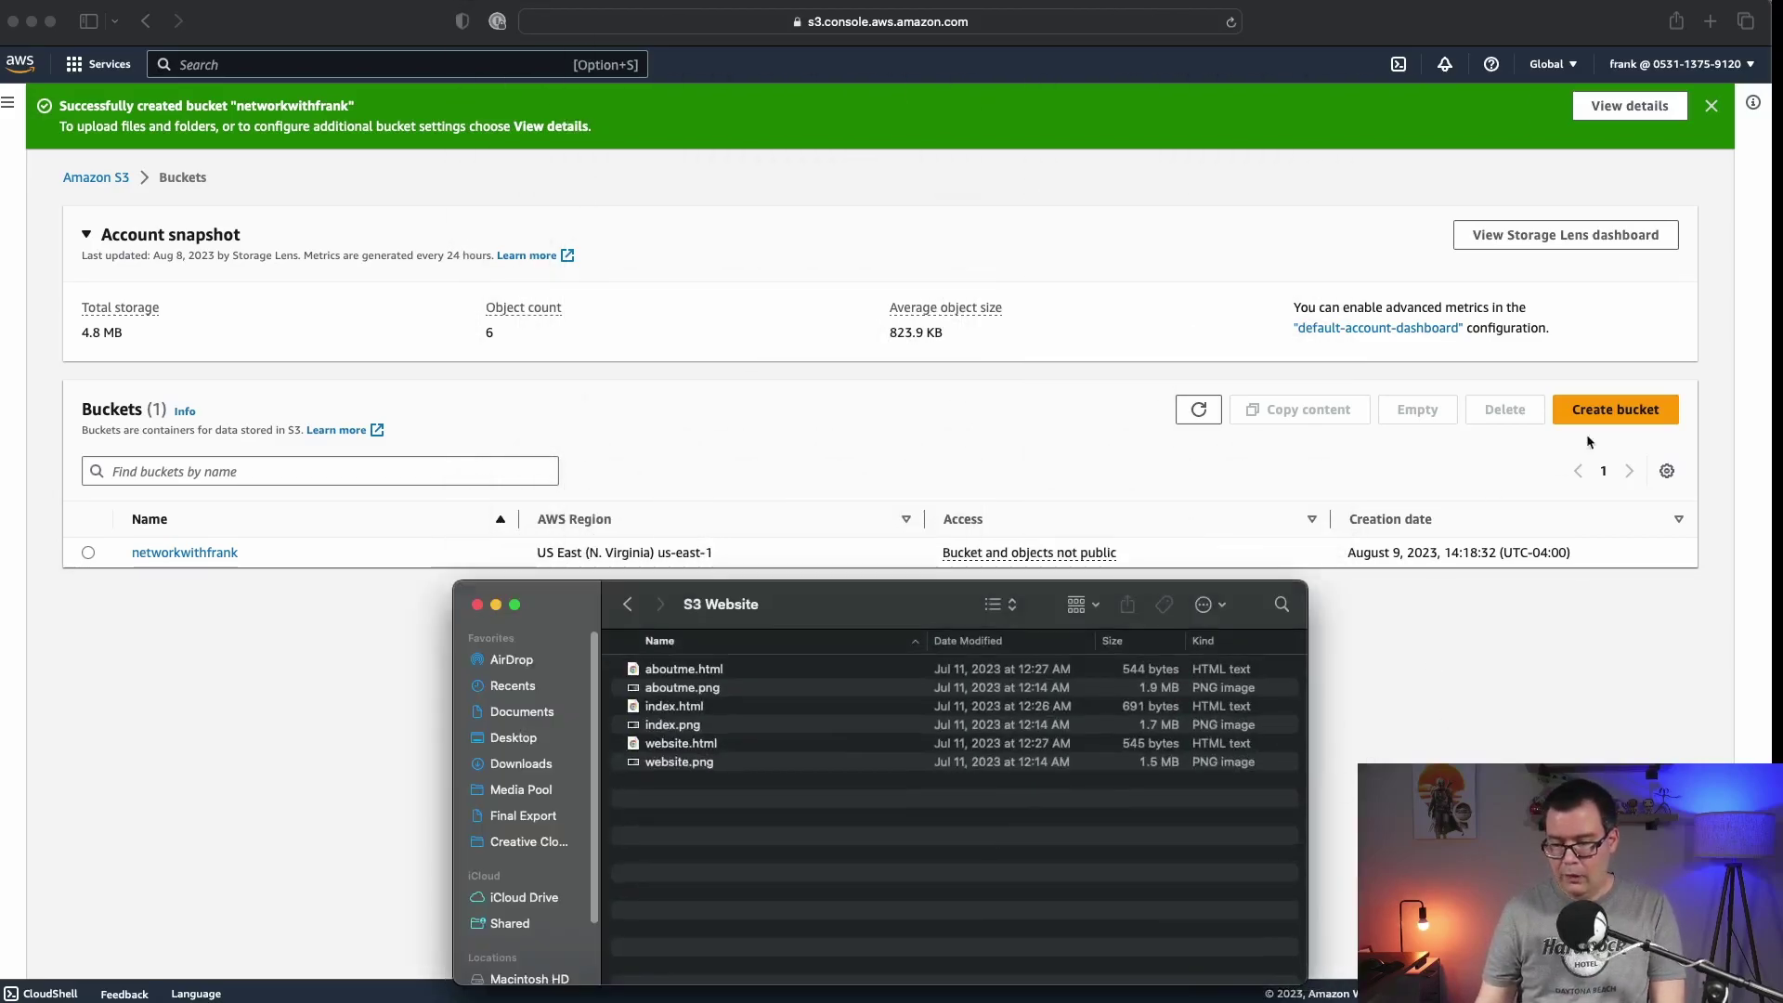
left_click(198, 562)
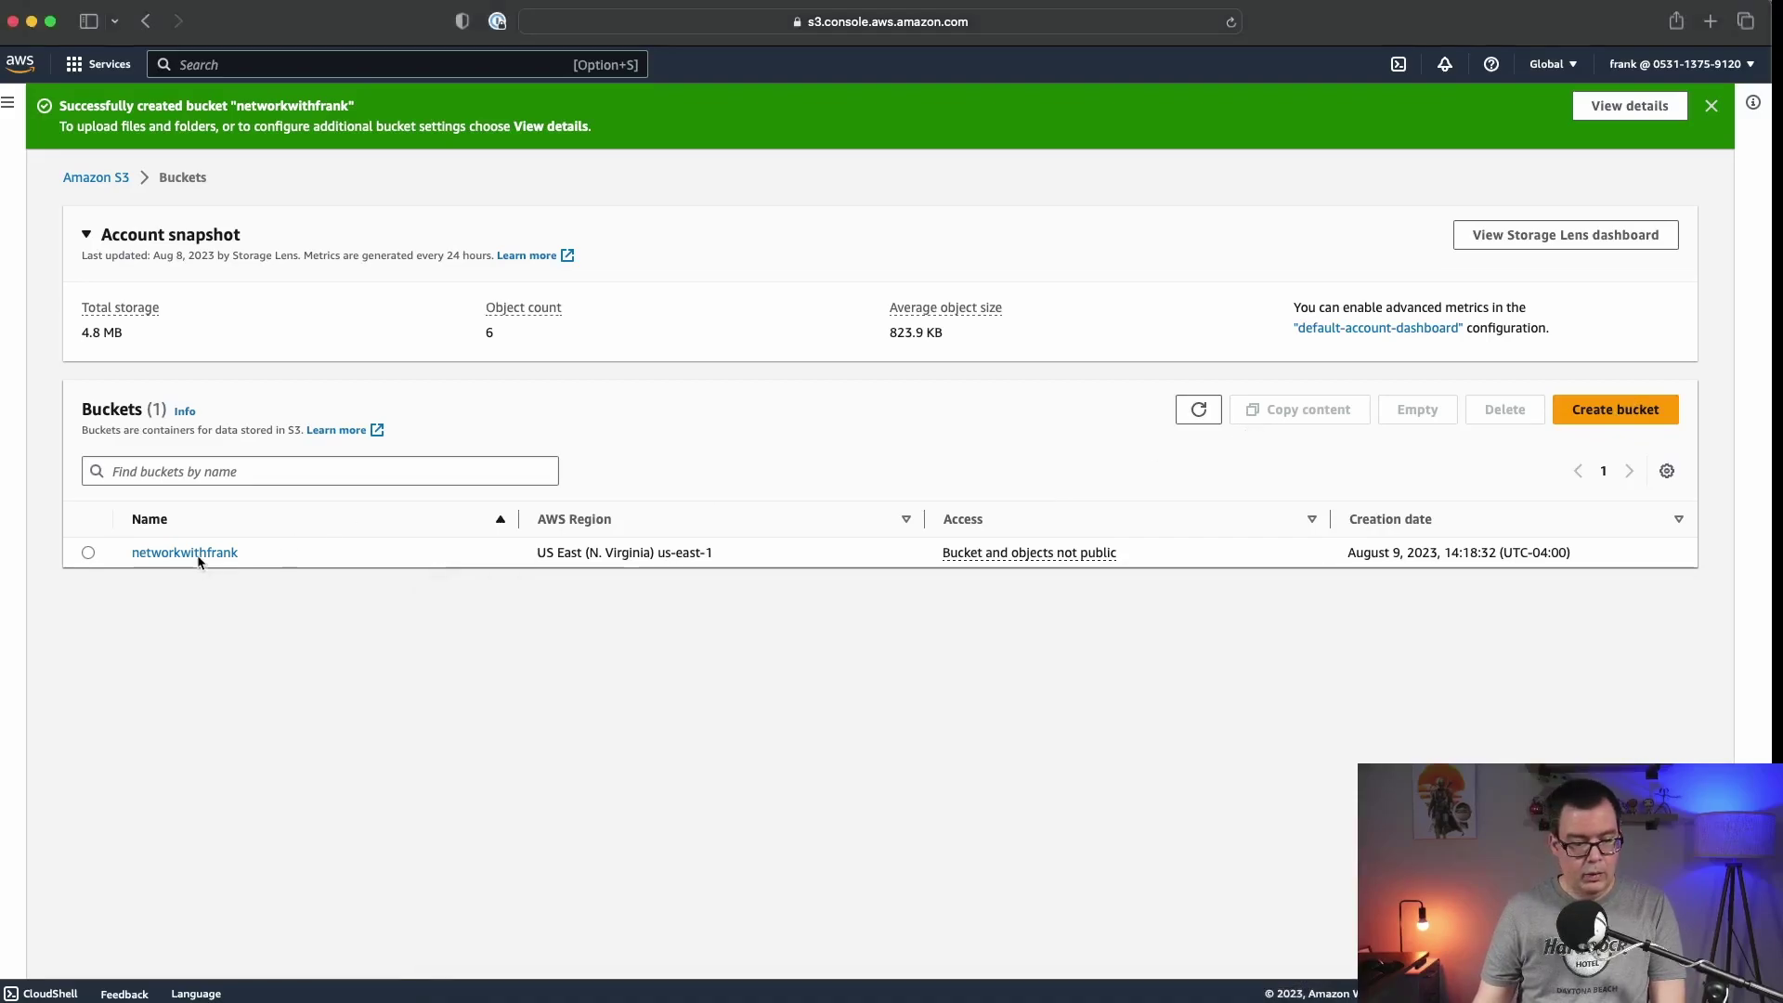
left_click(198, 562)
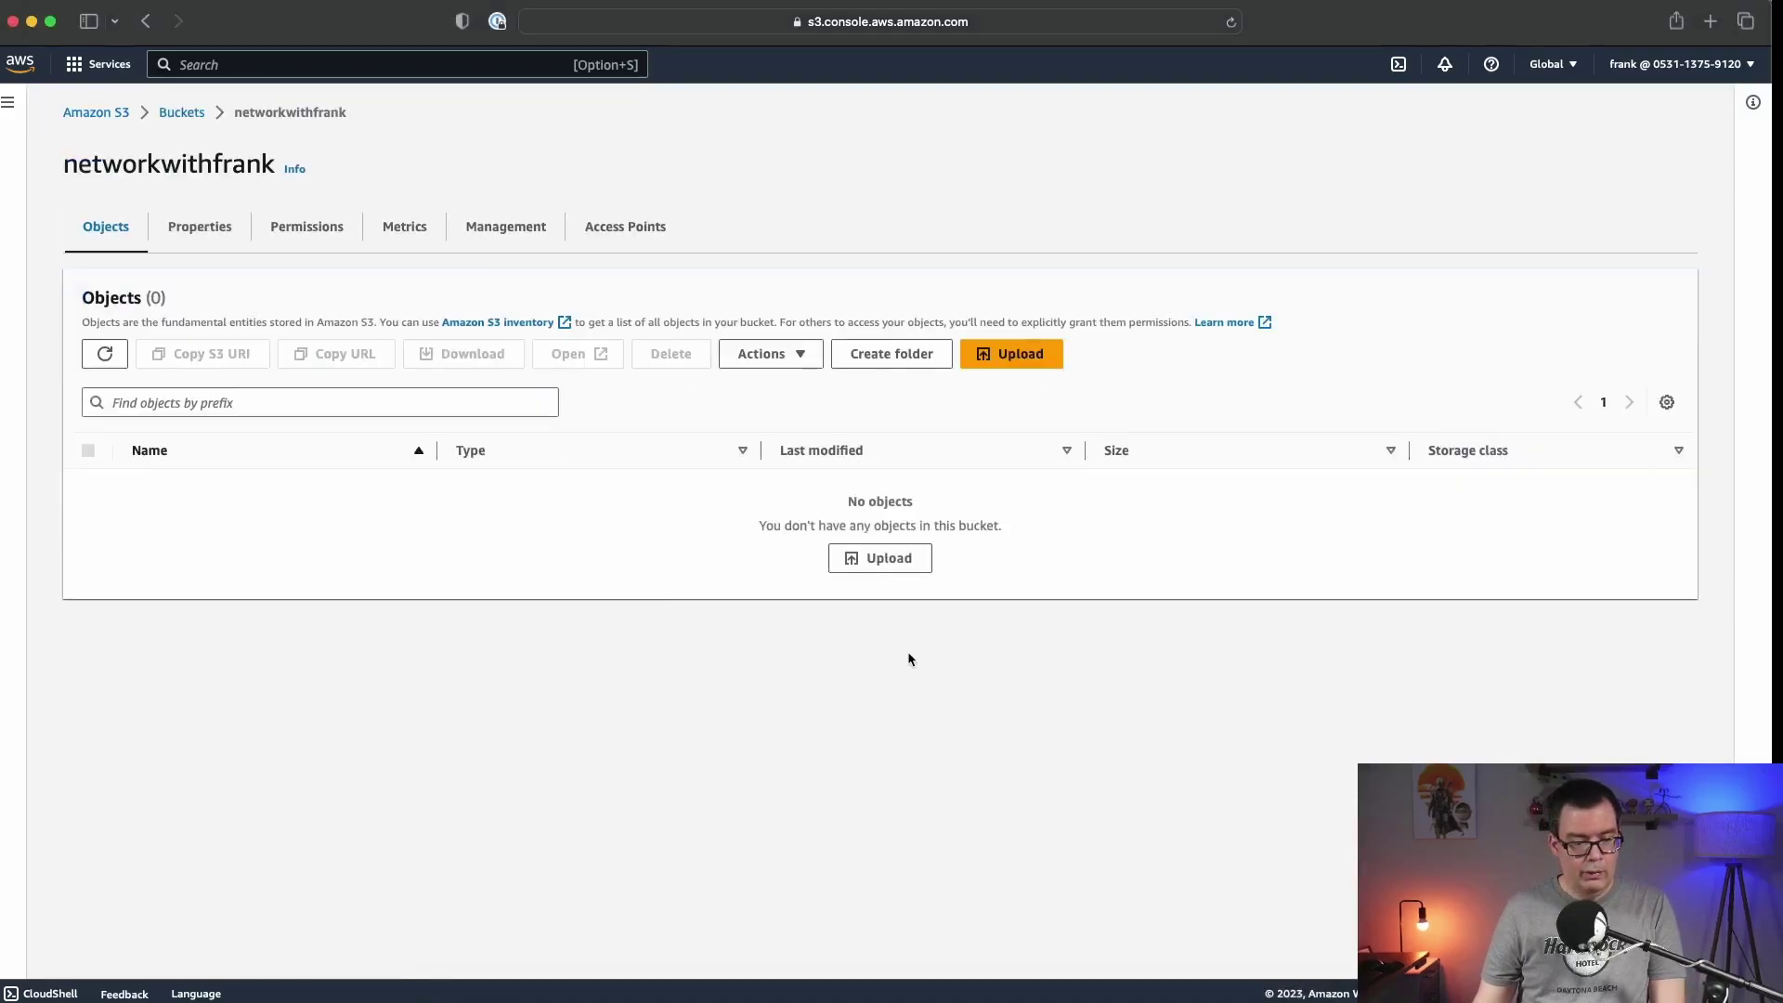
Upload all HTML and PNG files from the S3 Website folder to the networkwithfrank bucket.
left_click(1011, 354)
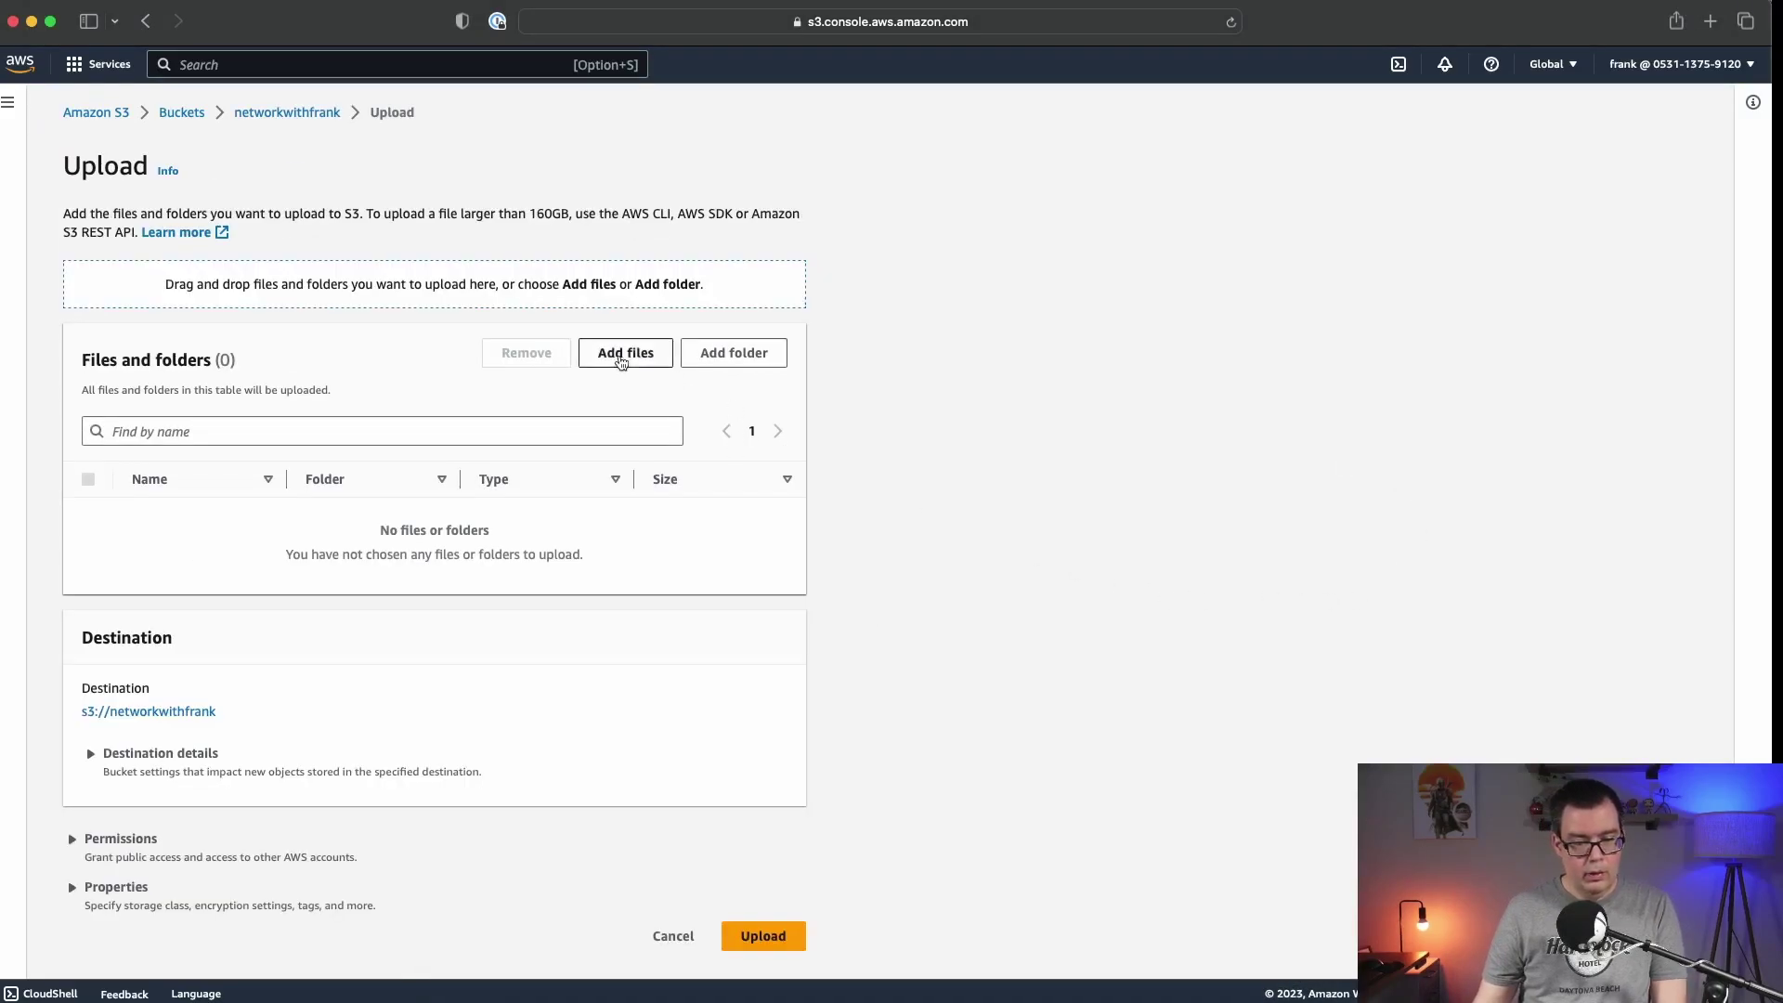
left_click(640, 362)
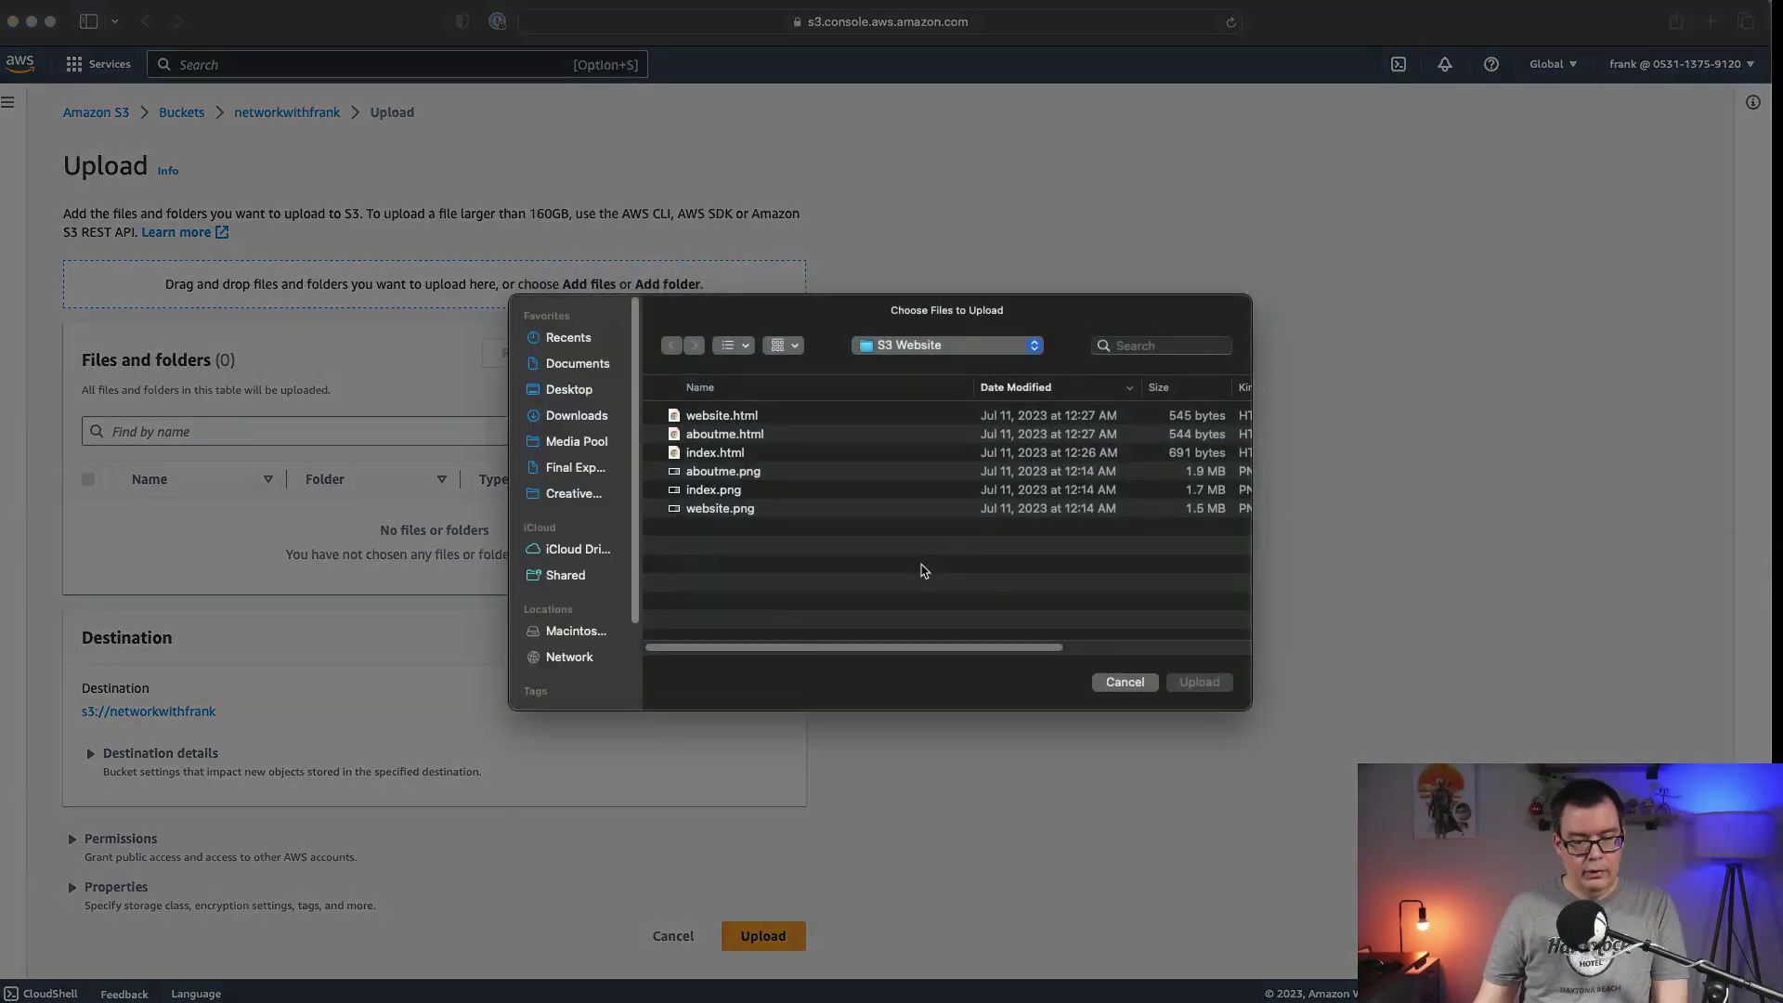
left_click(776, 418)
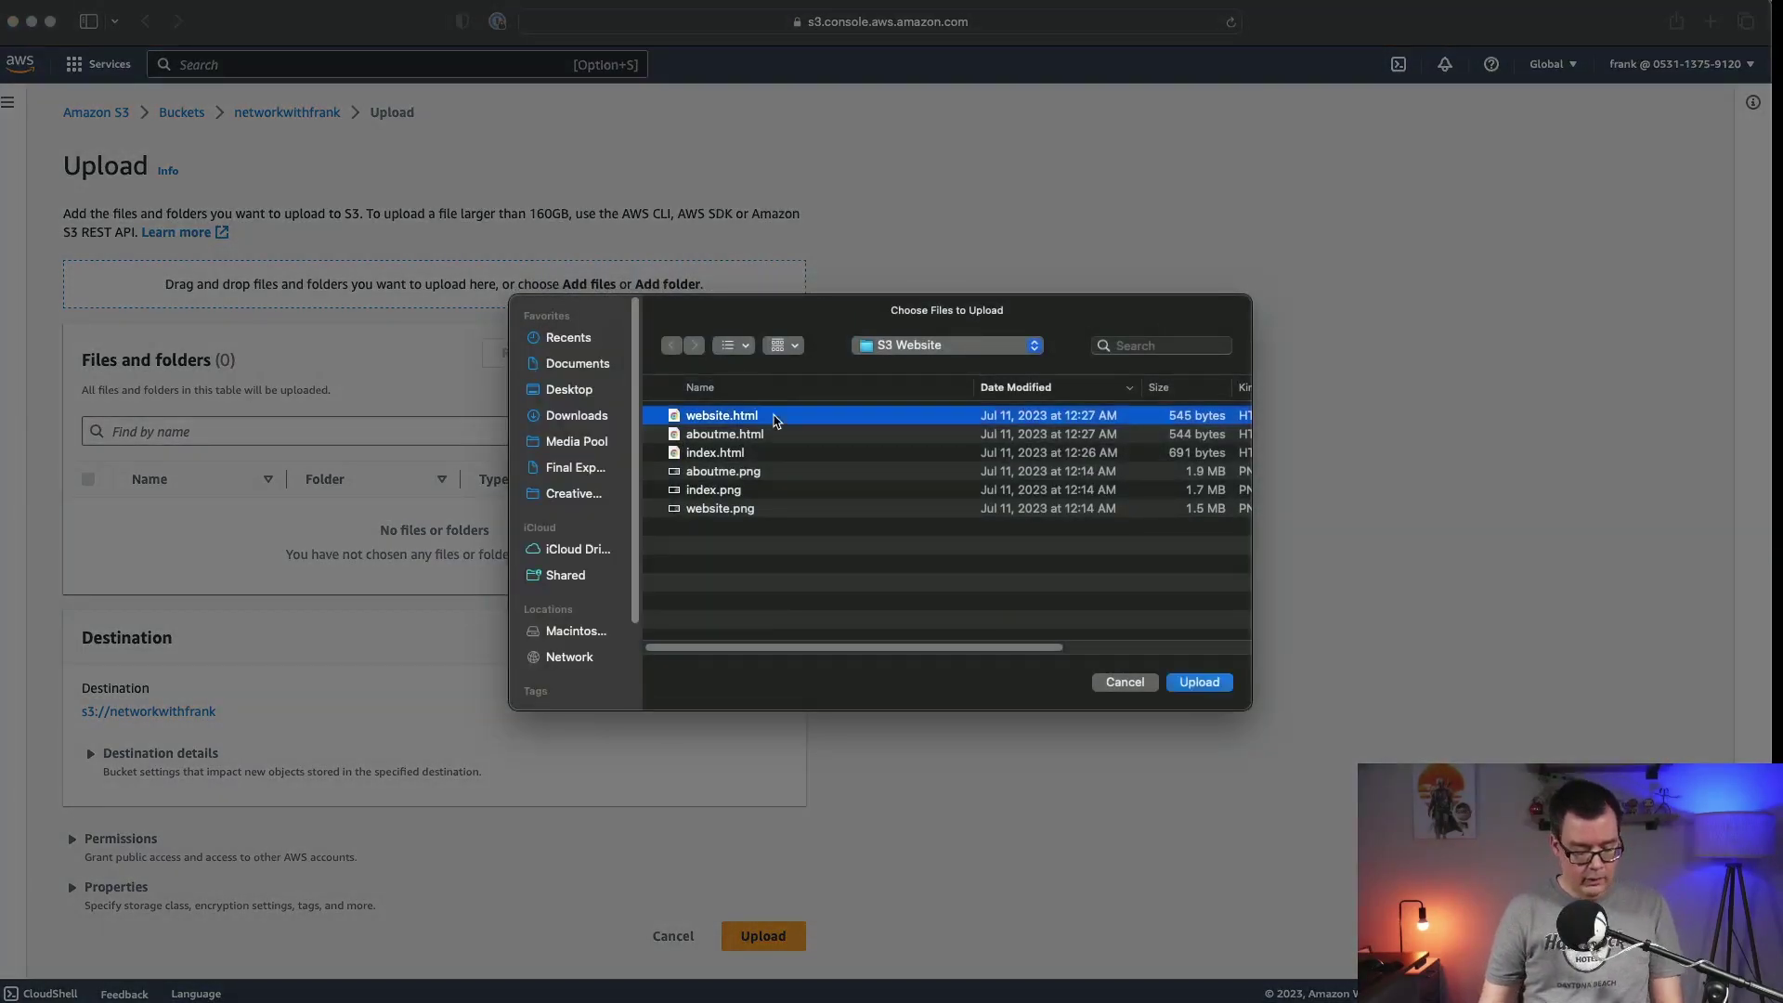
key("shift+Down")
key("shift+Down")
key("shift+Down")
key("shift+Down")
key("shift+Down")
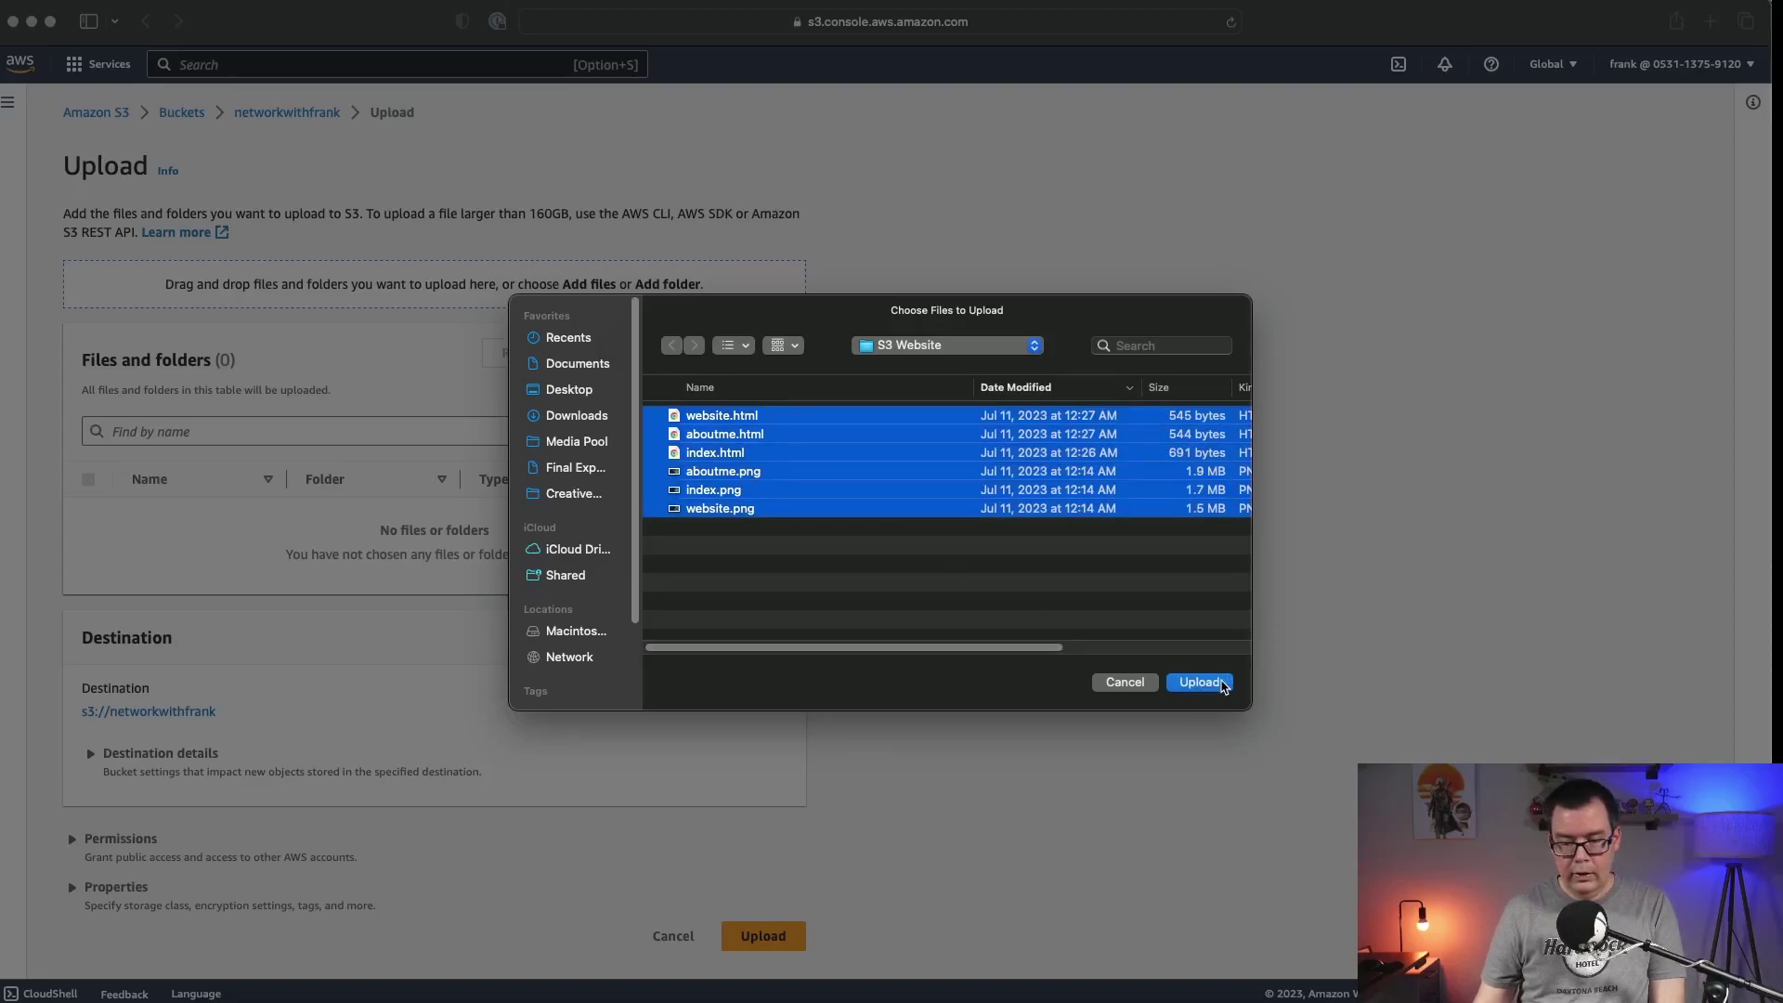
left_click(1200, 682)
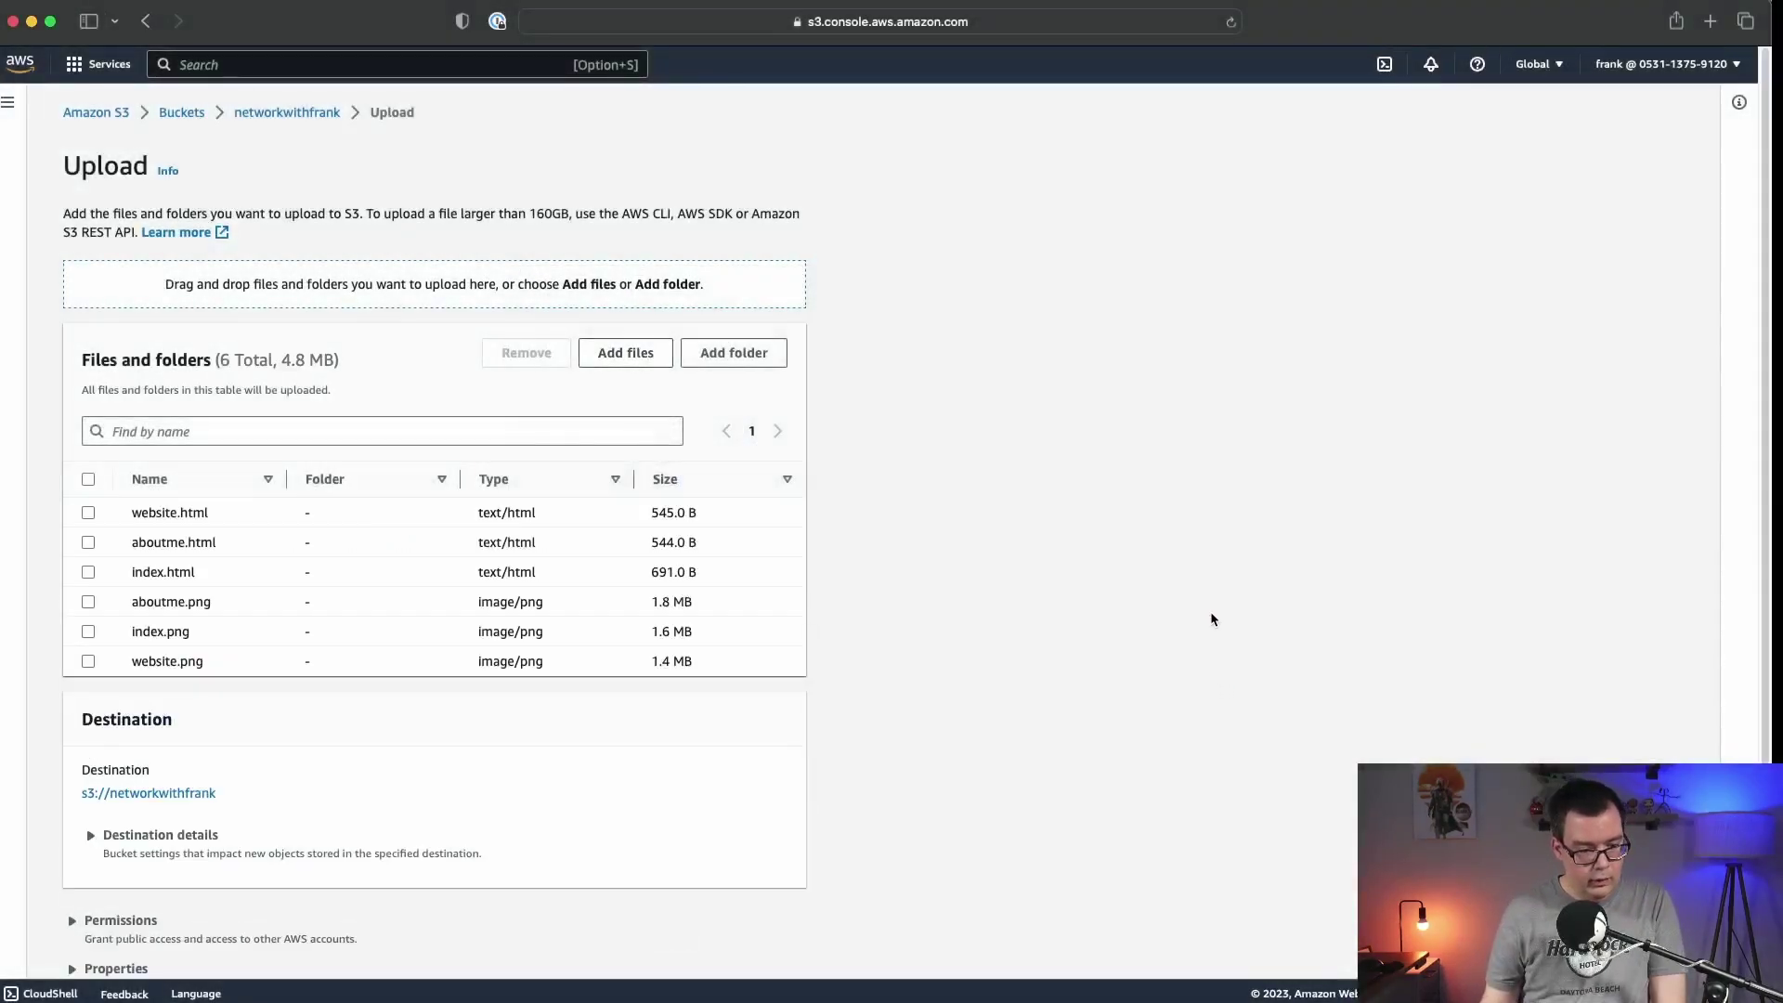
scroll(1208, 617, "down", 2)
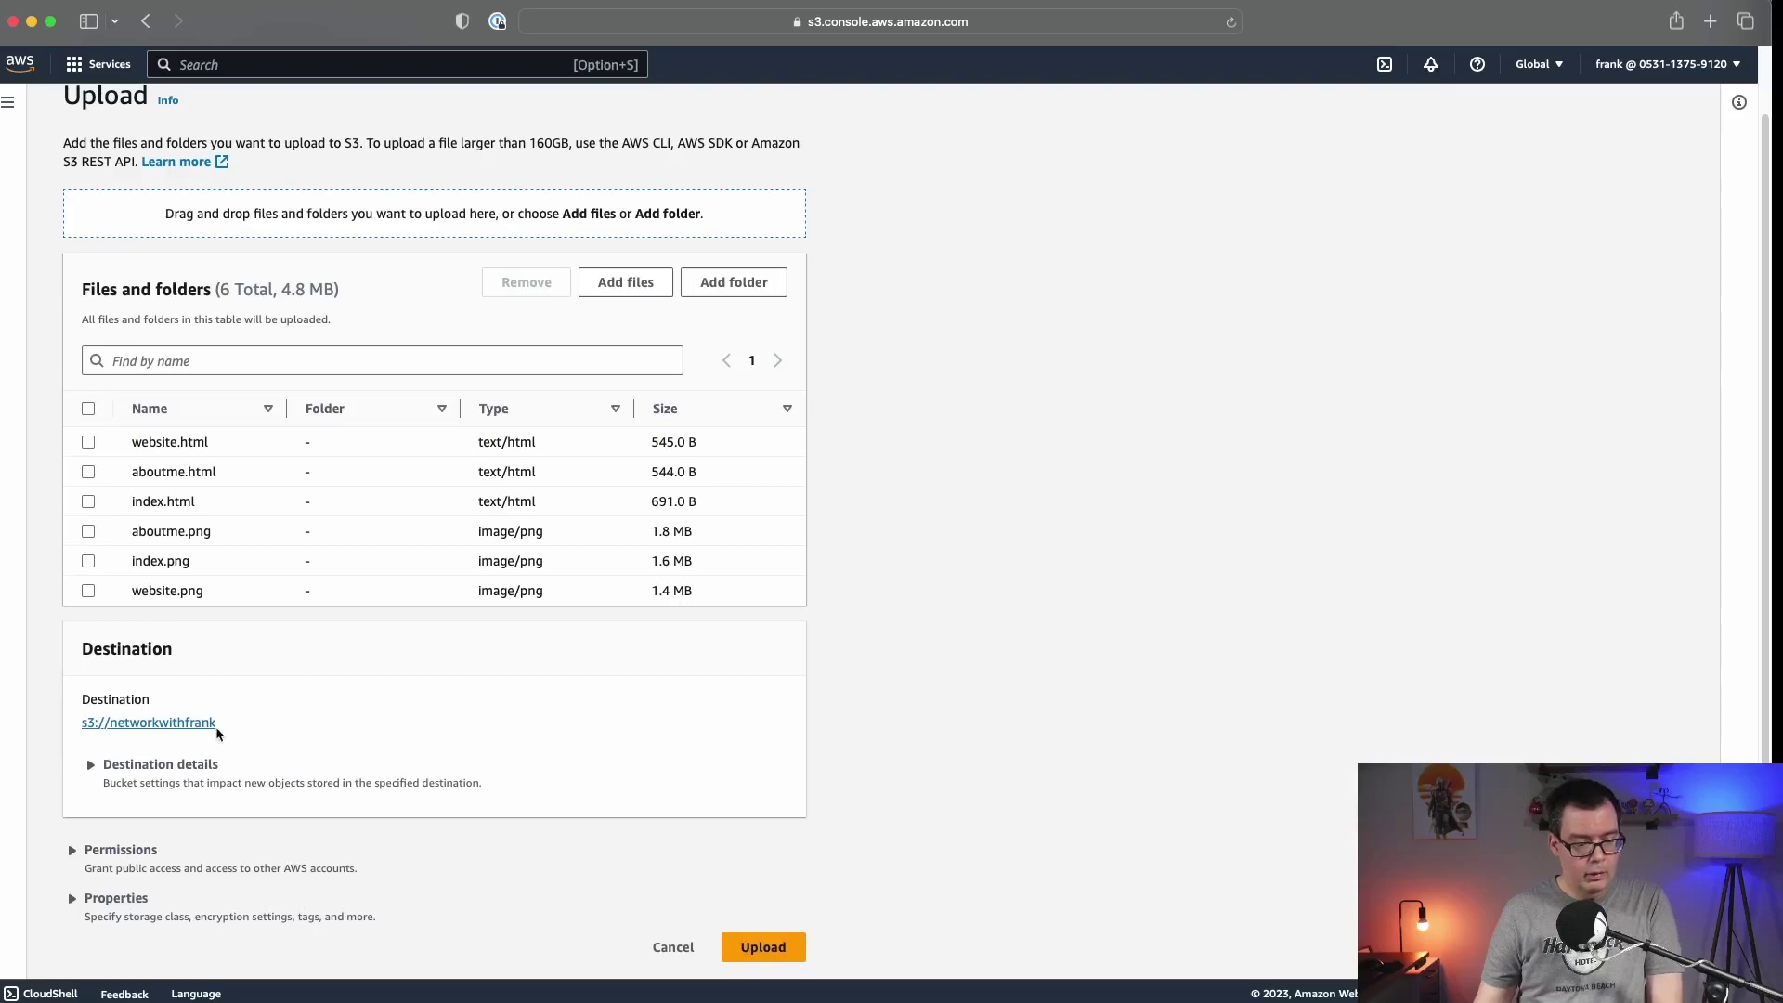
left_click(775, 953)
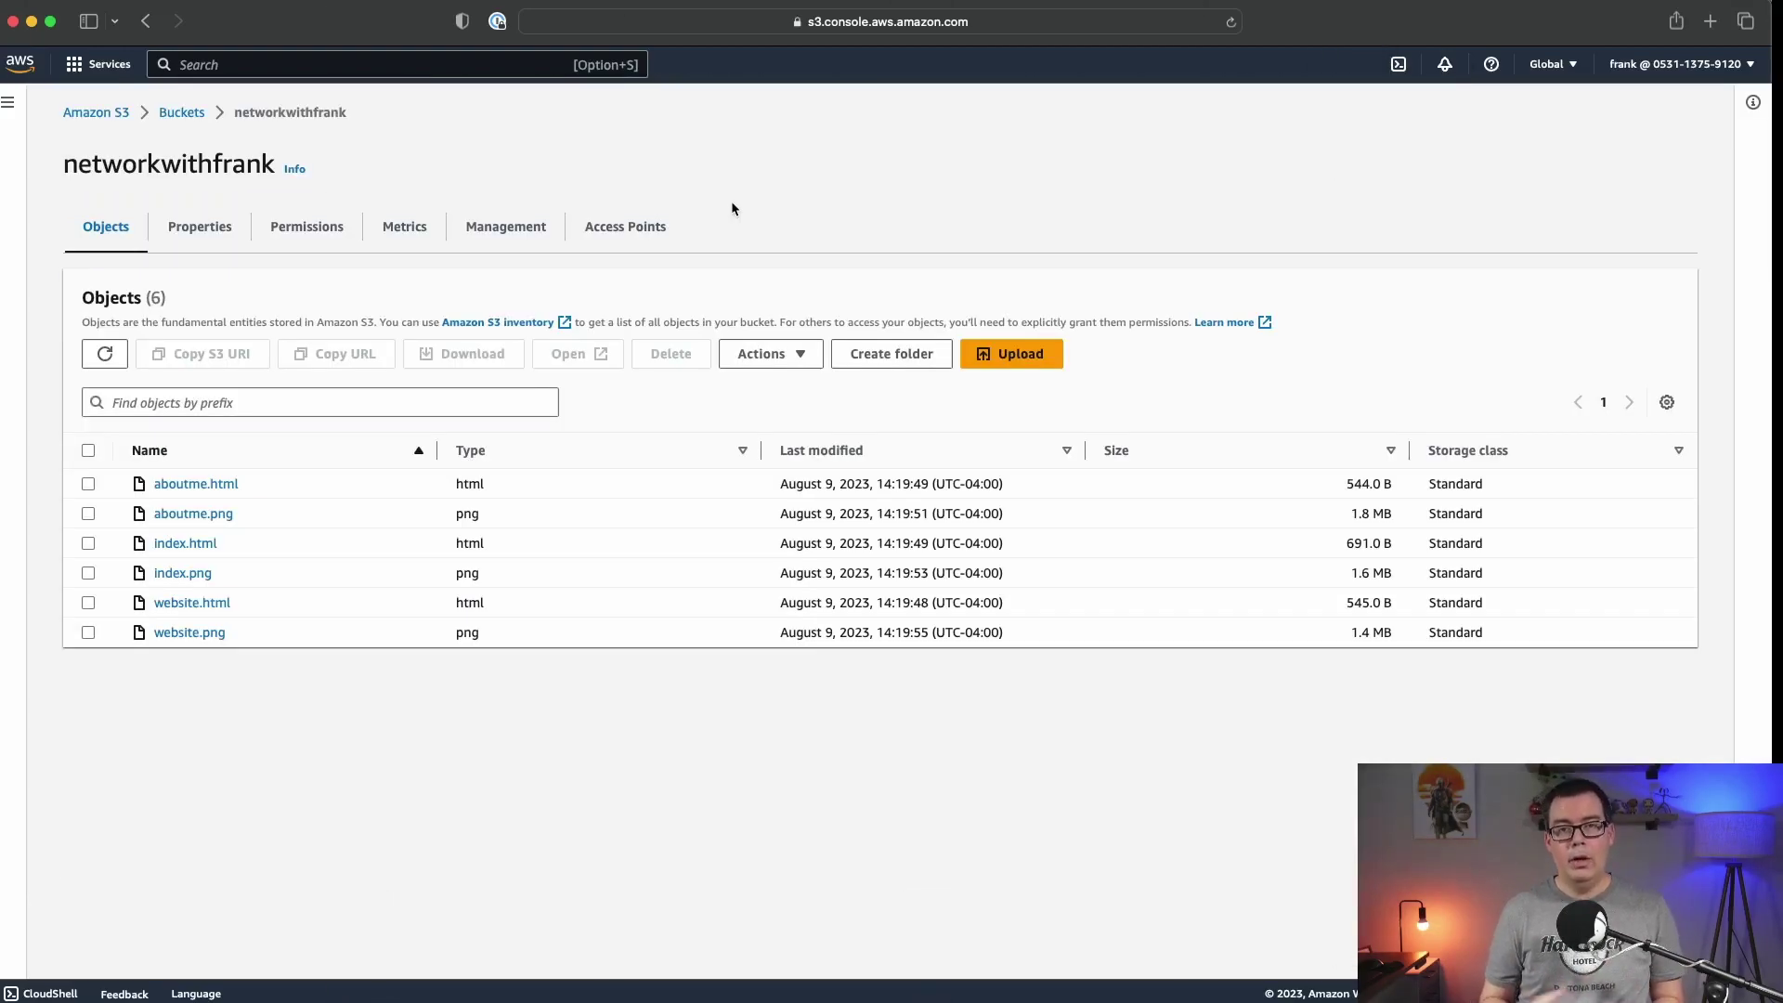
Turn off Block all public access in the bucket's permissions and approve the change with the word confirm.
left_click(345, 226)
scroll(715, 460, "down", 4)
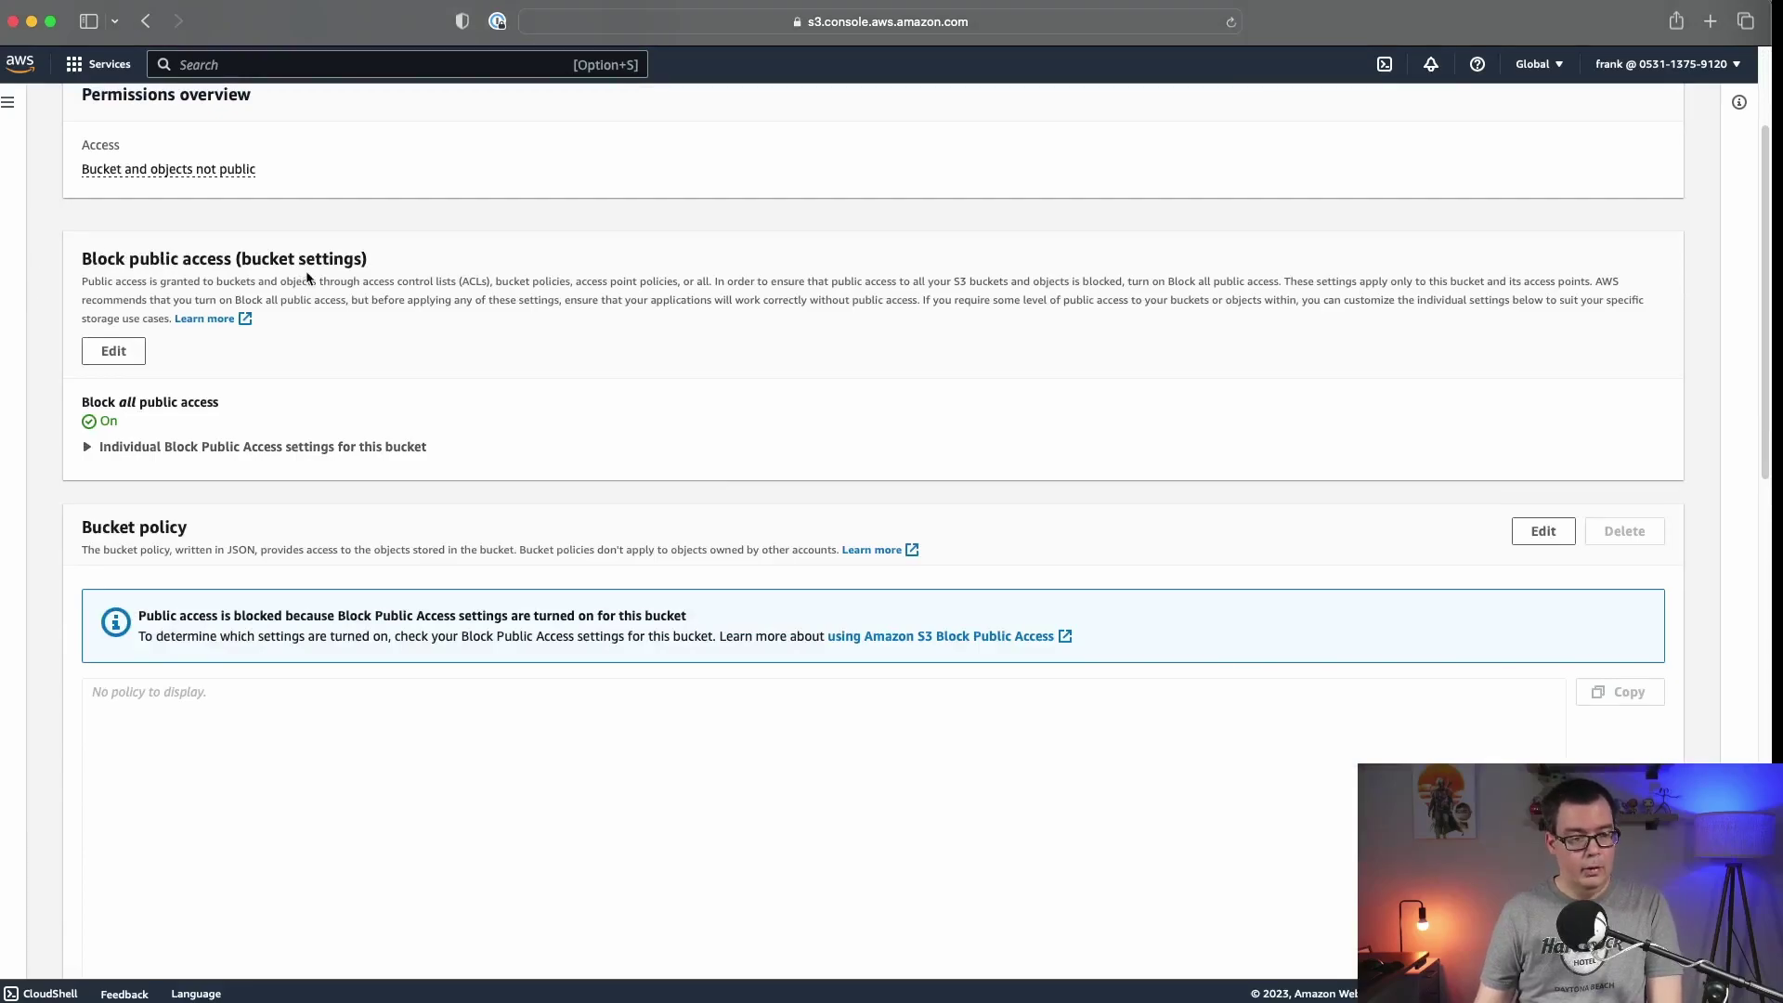
left_click(114, 353)
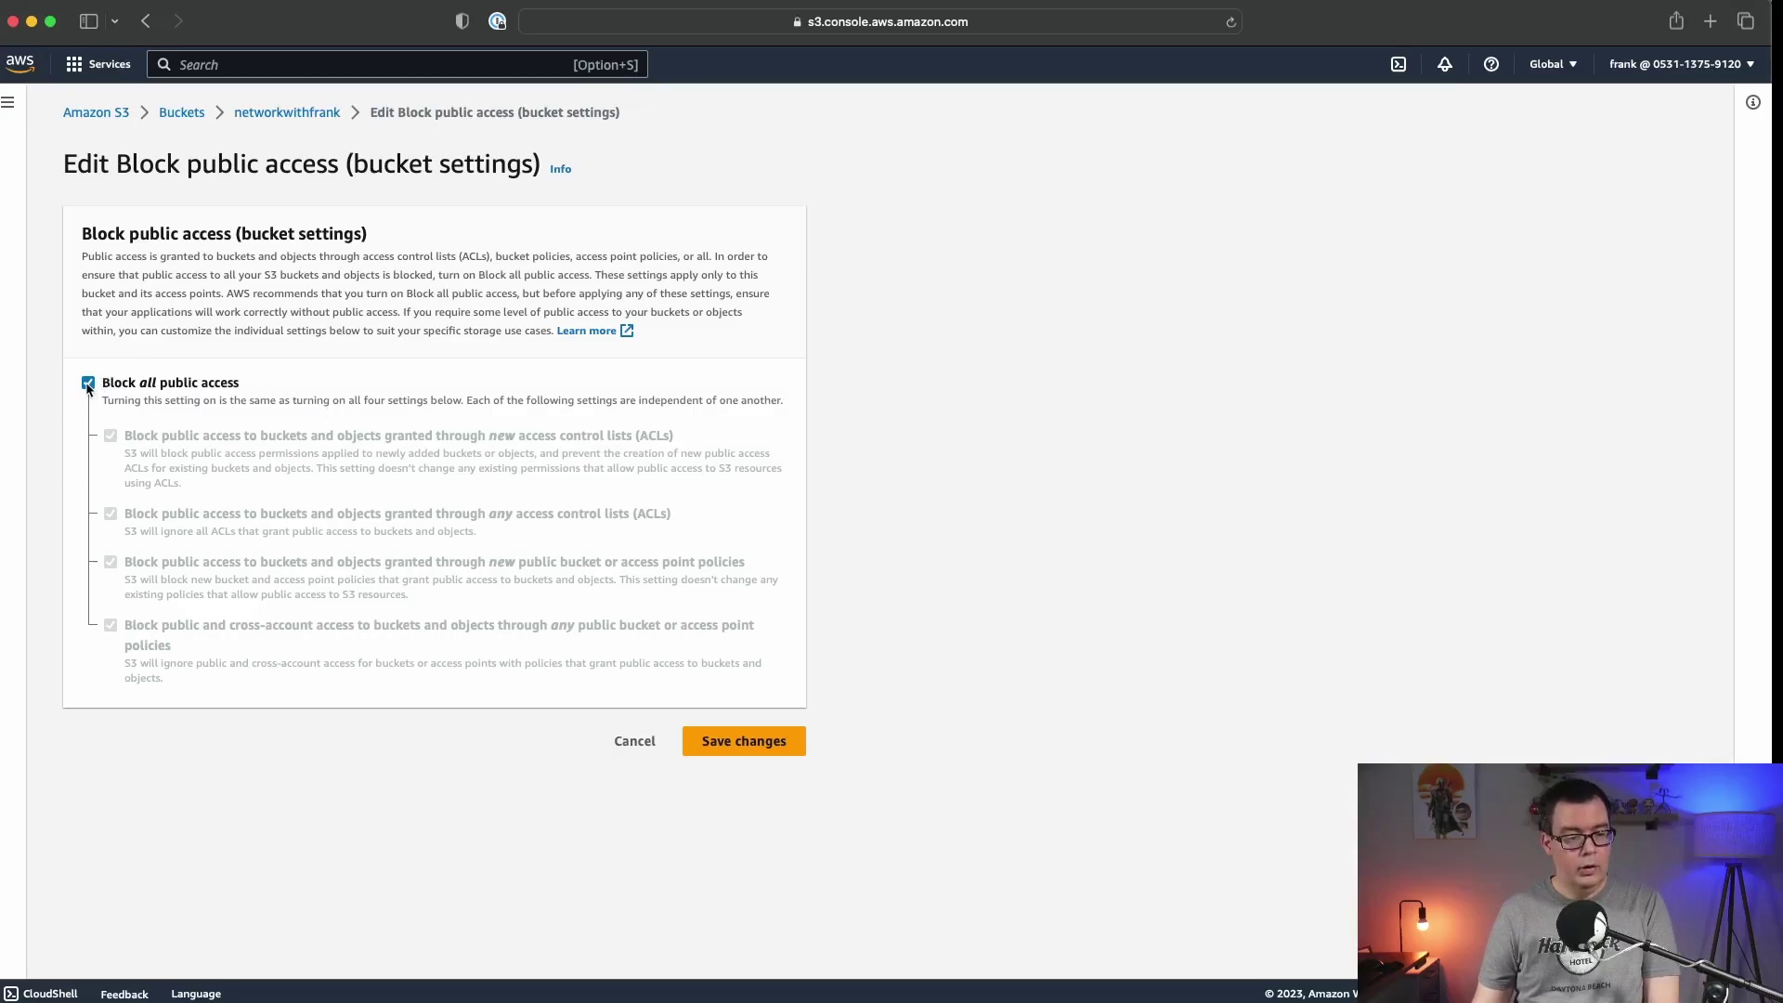
left_click(89, 383)
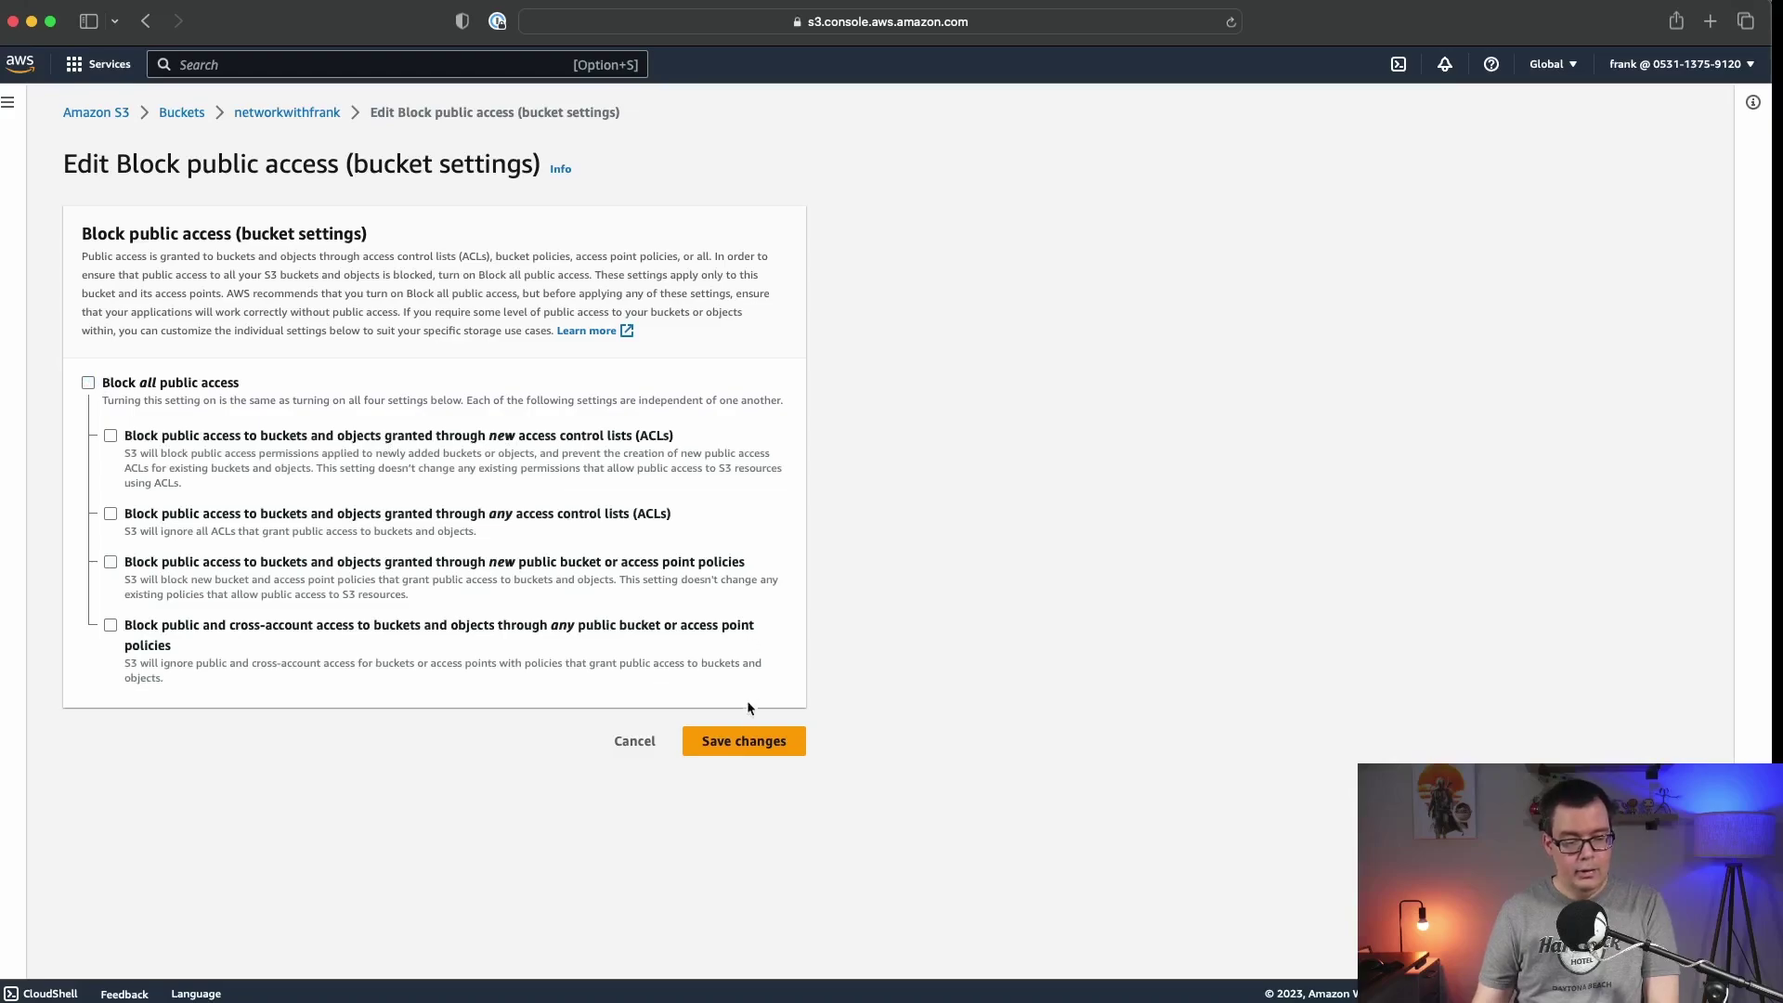
left_click(752, 750)
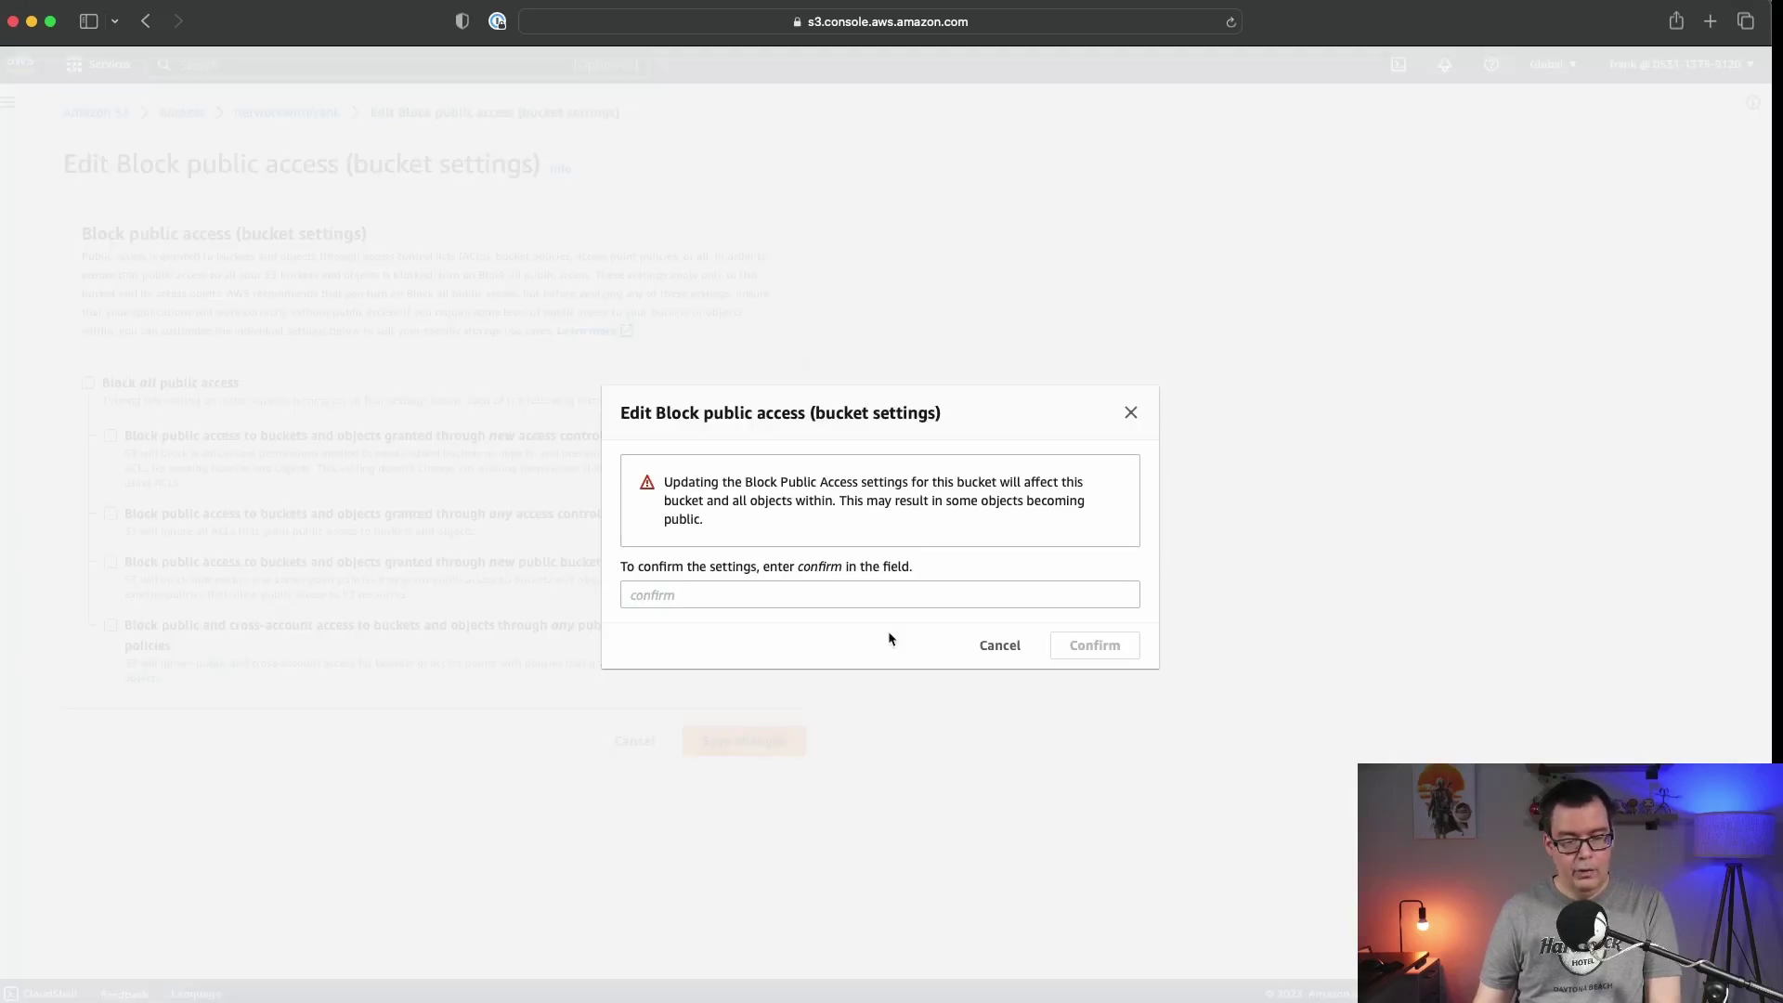
left_click(772, 592)
type("co")
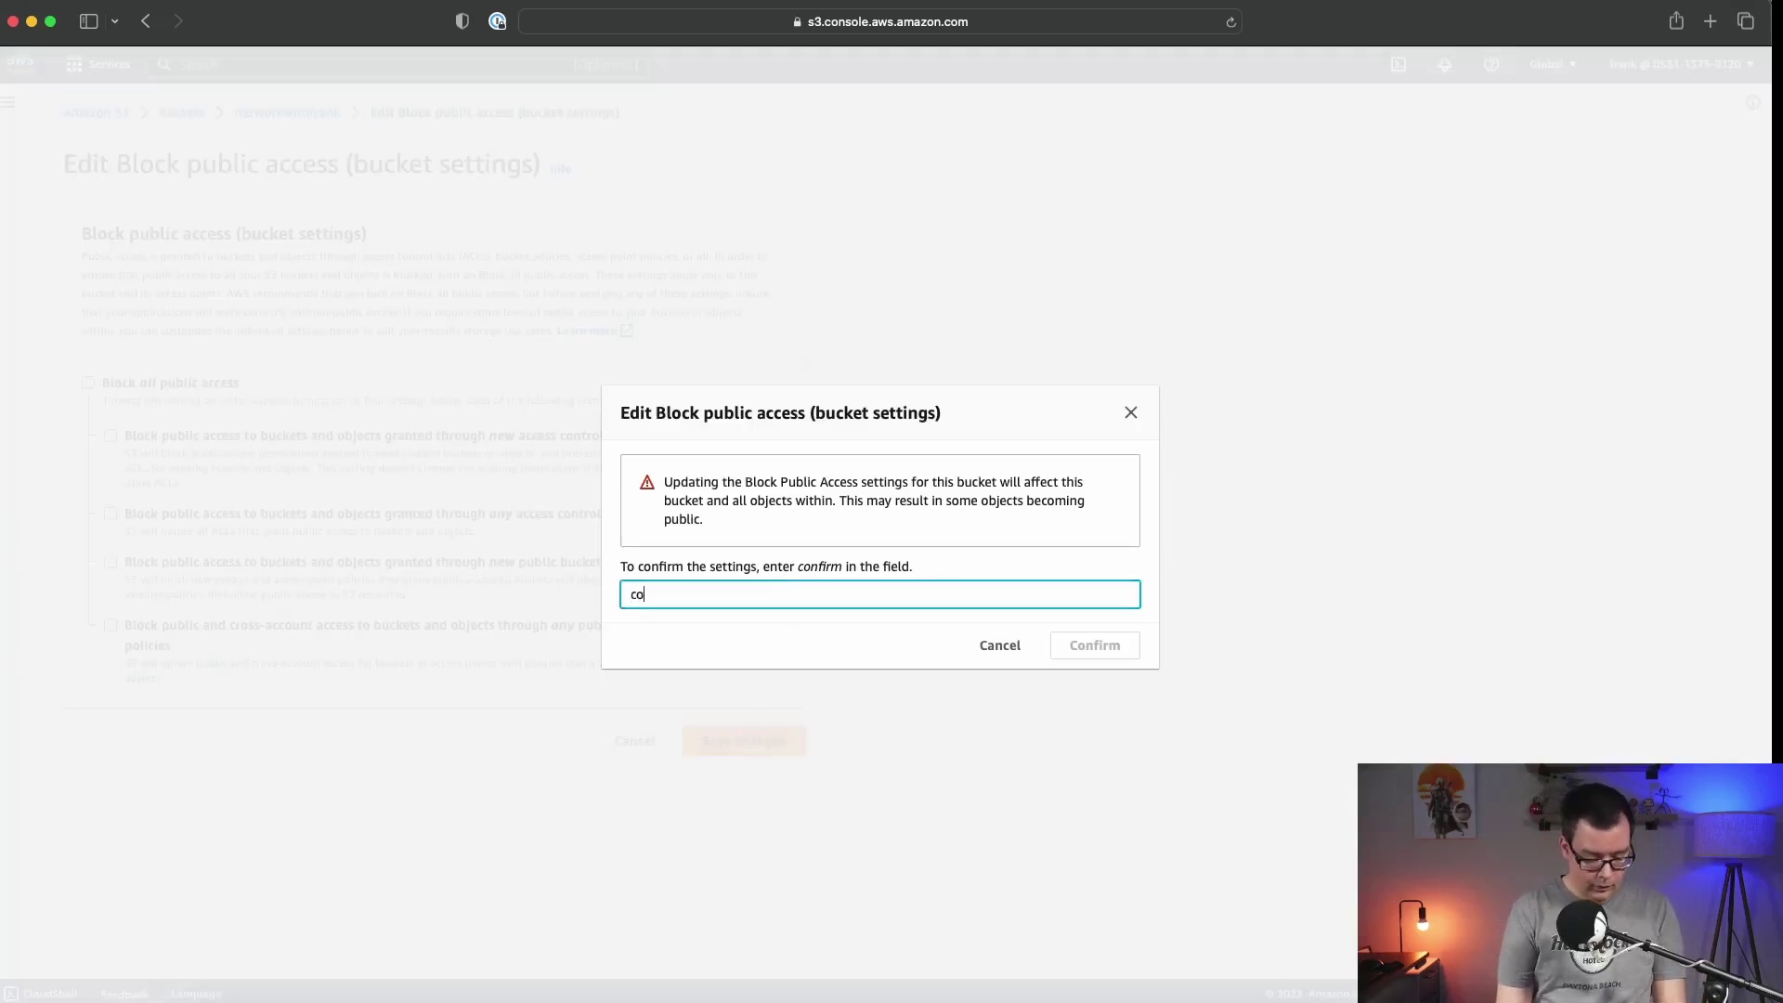
type("nfirm")
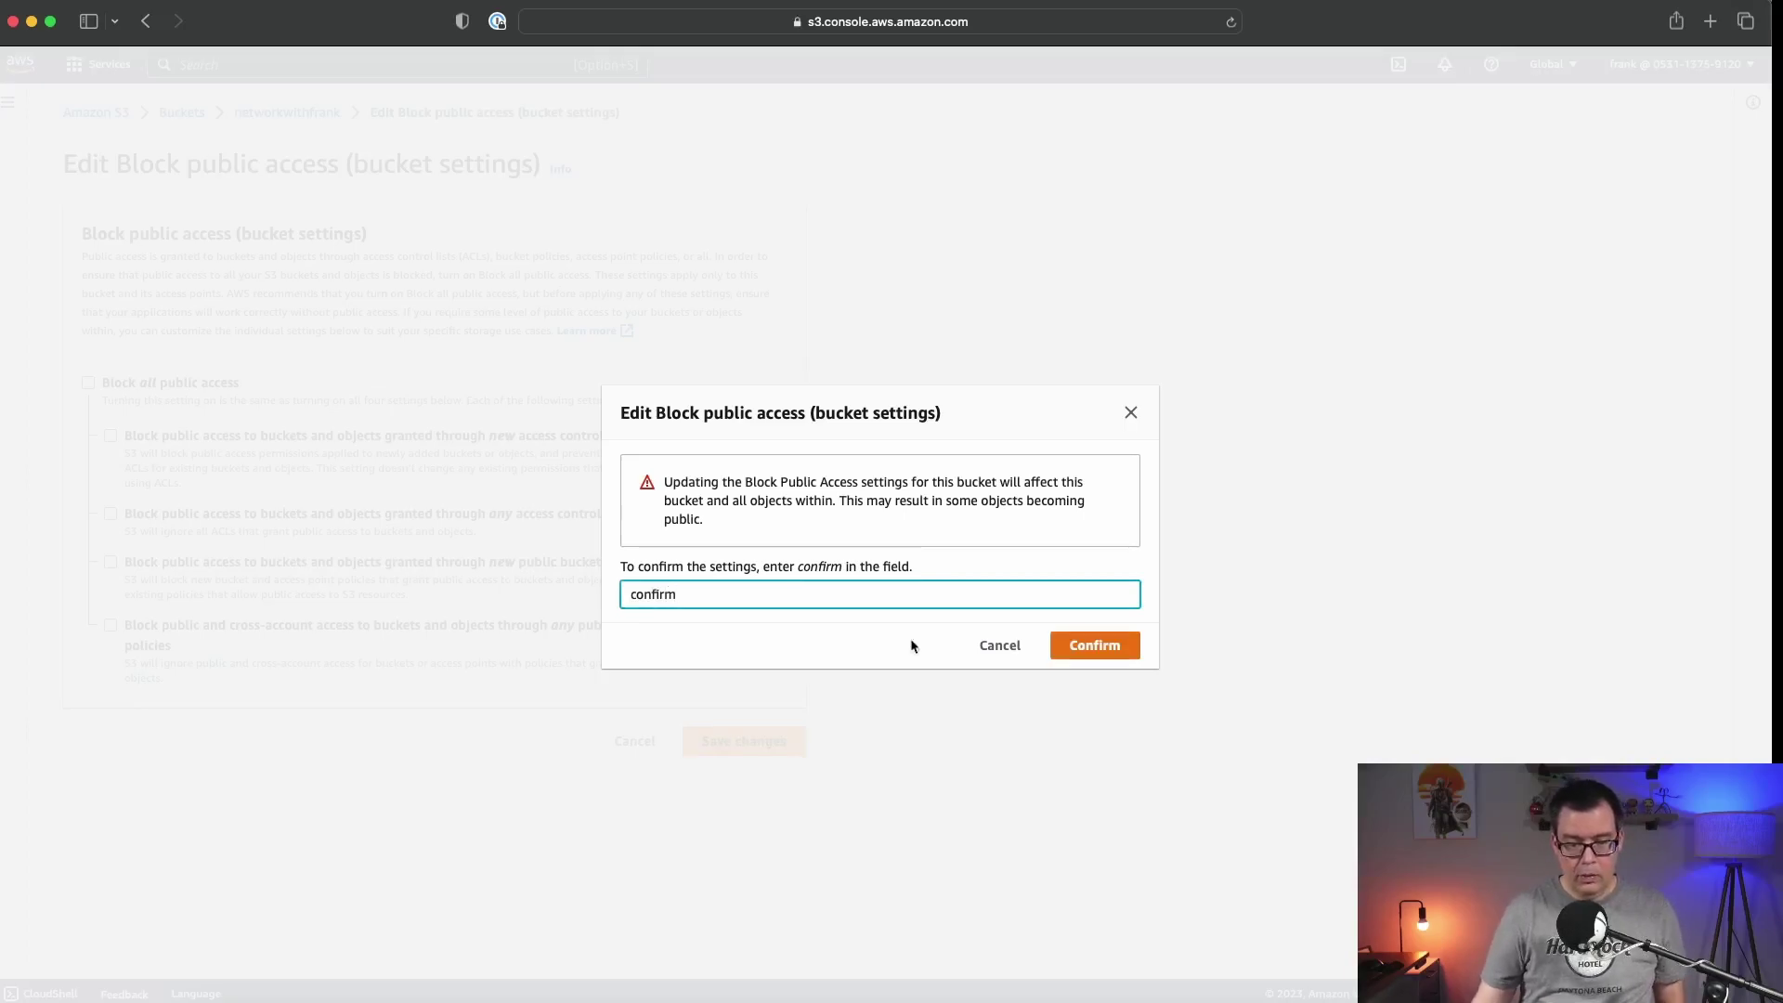
left_click(1110, 655)
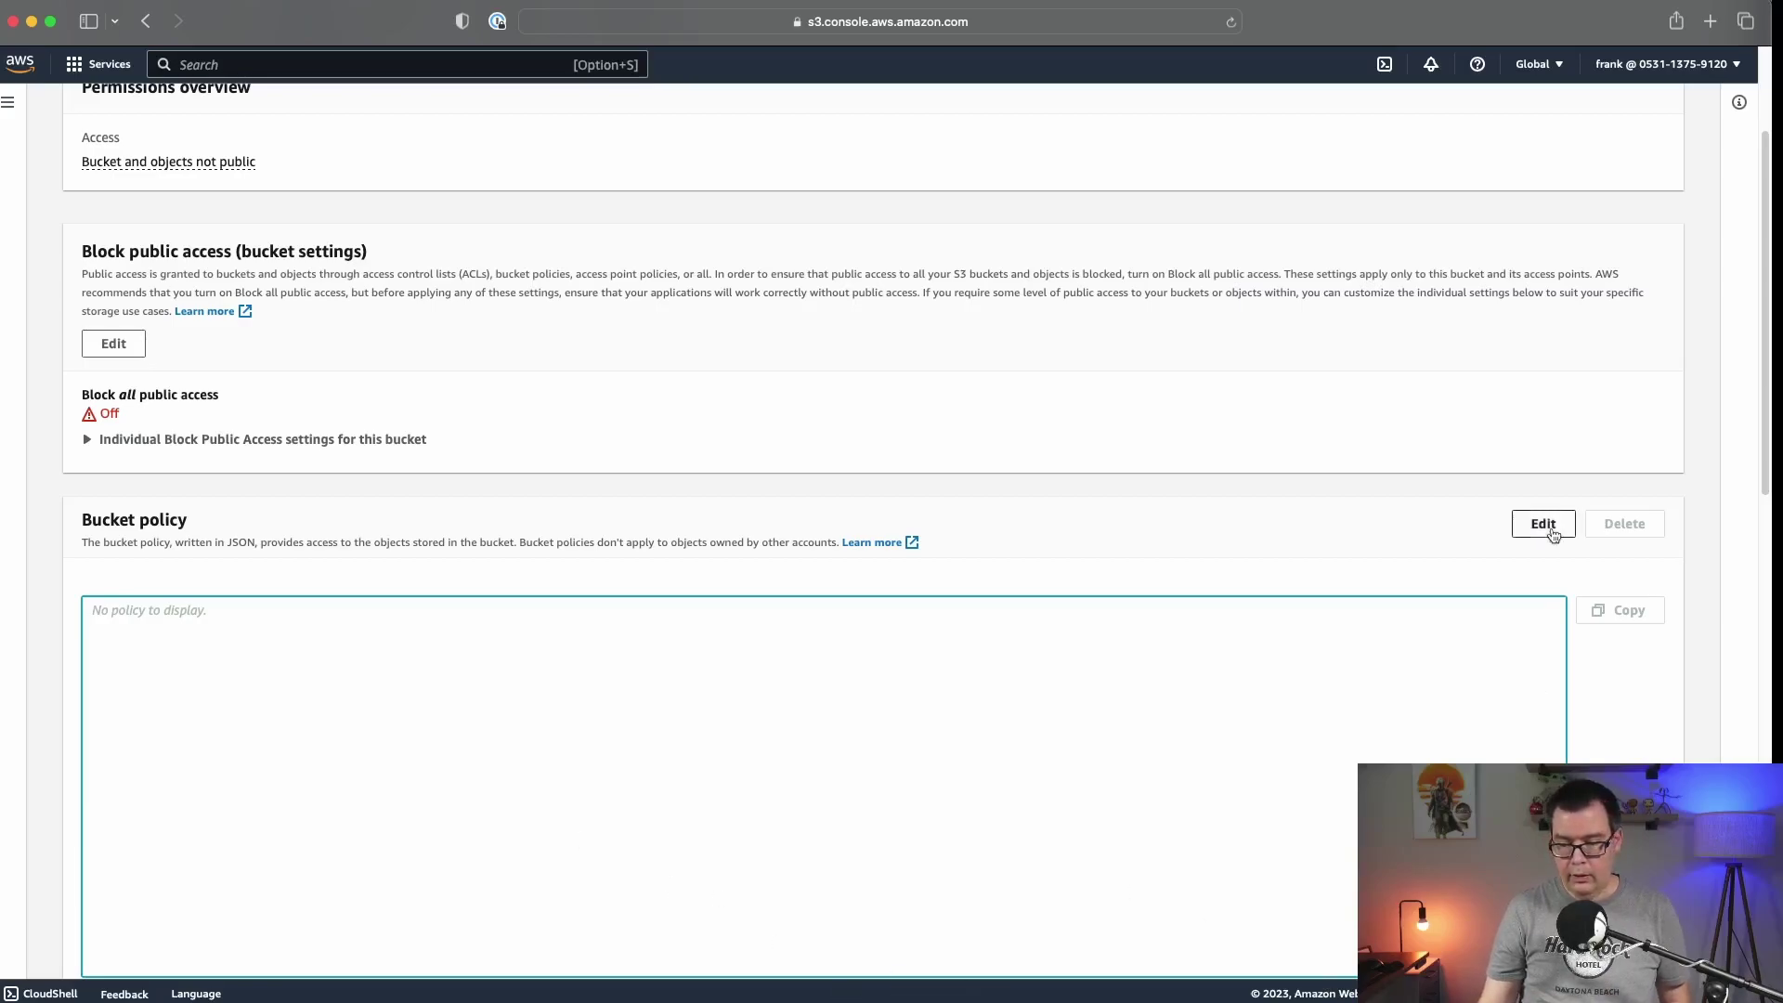
Copy the prepared JSON from Sublime Text and save it as the bucket policy, allowing everyone s3:GetObject on arn:aws:s3:::networkwithfrank/*.
left_click(1546, 525)
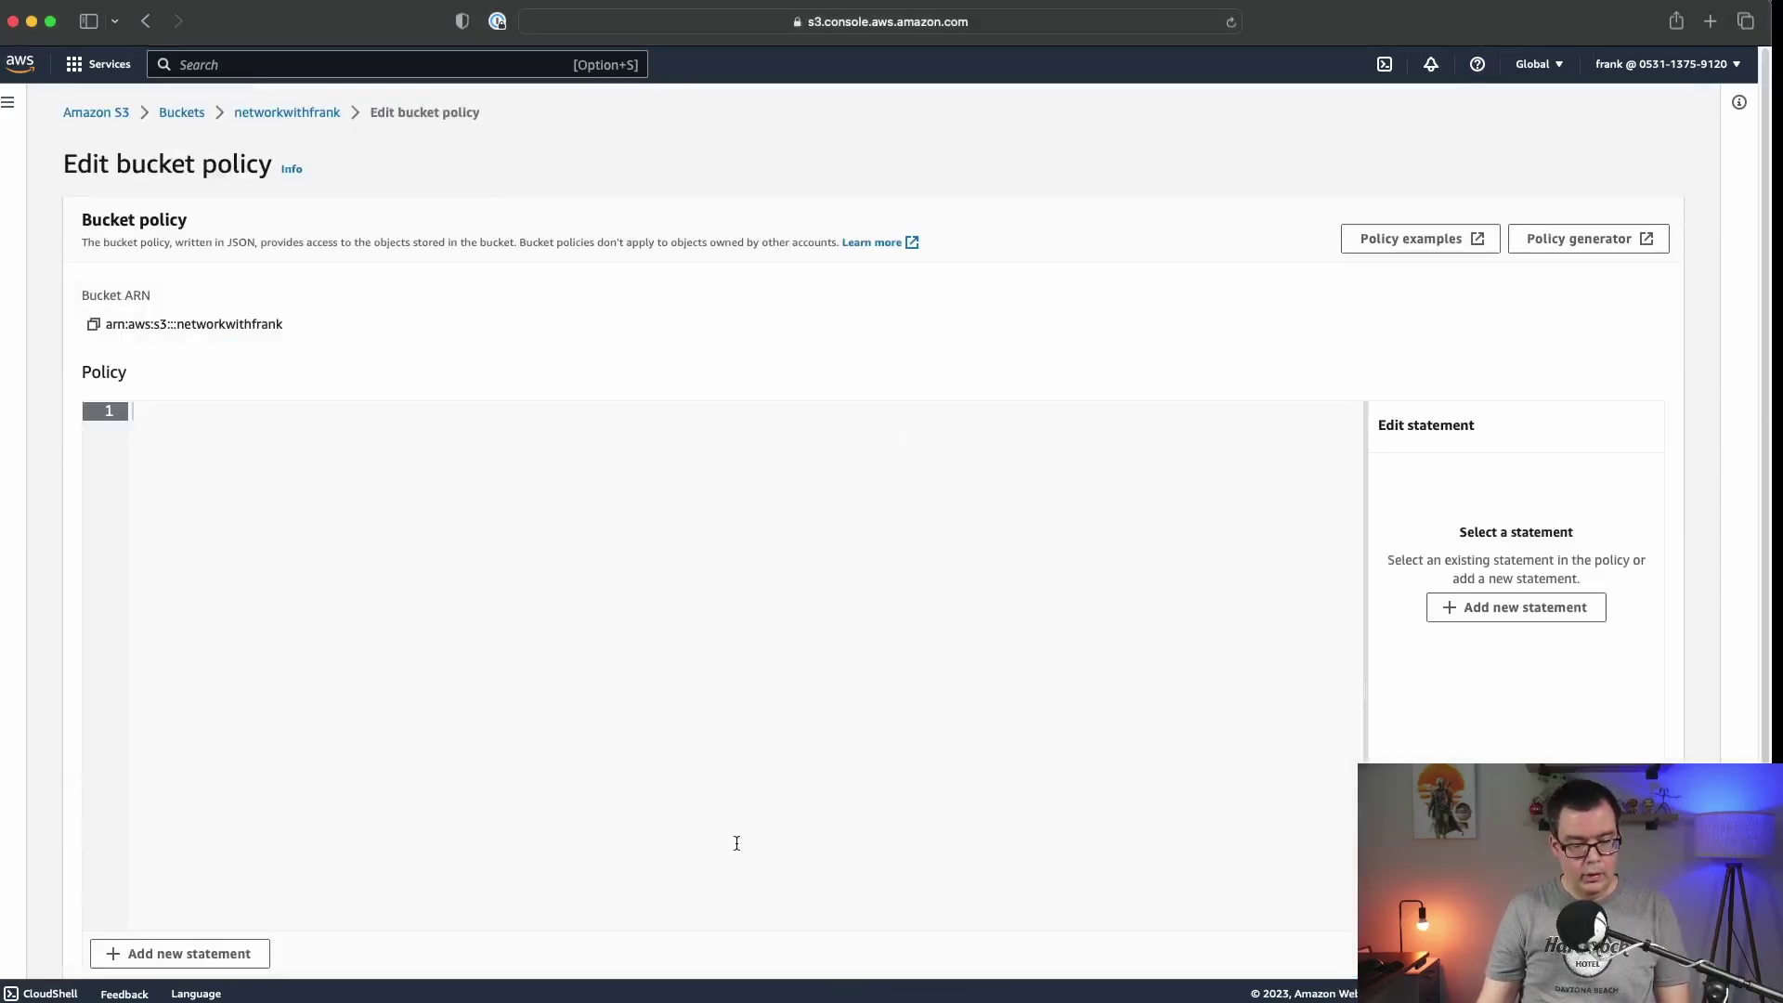
left_click(867, 996)
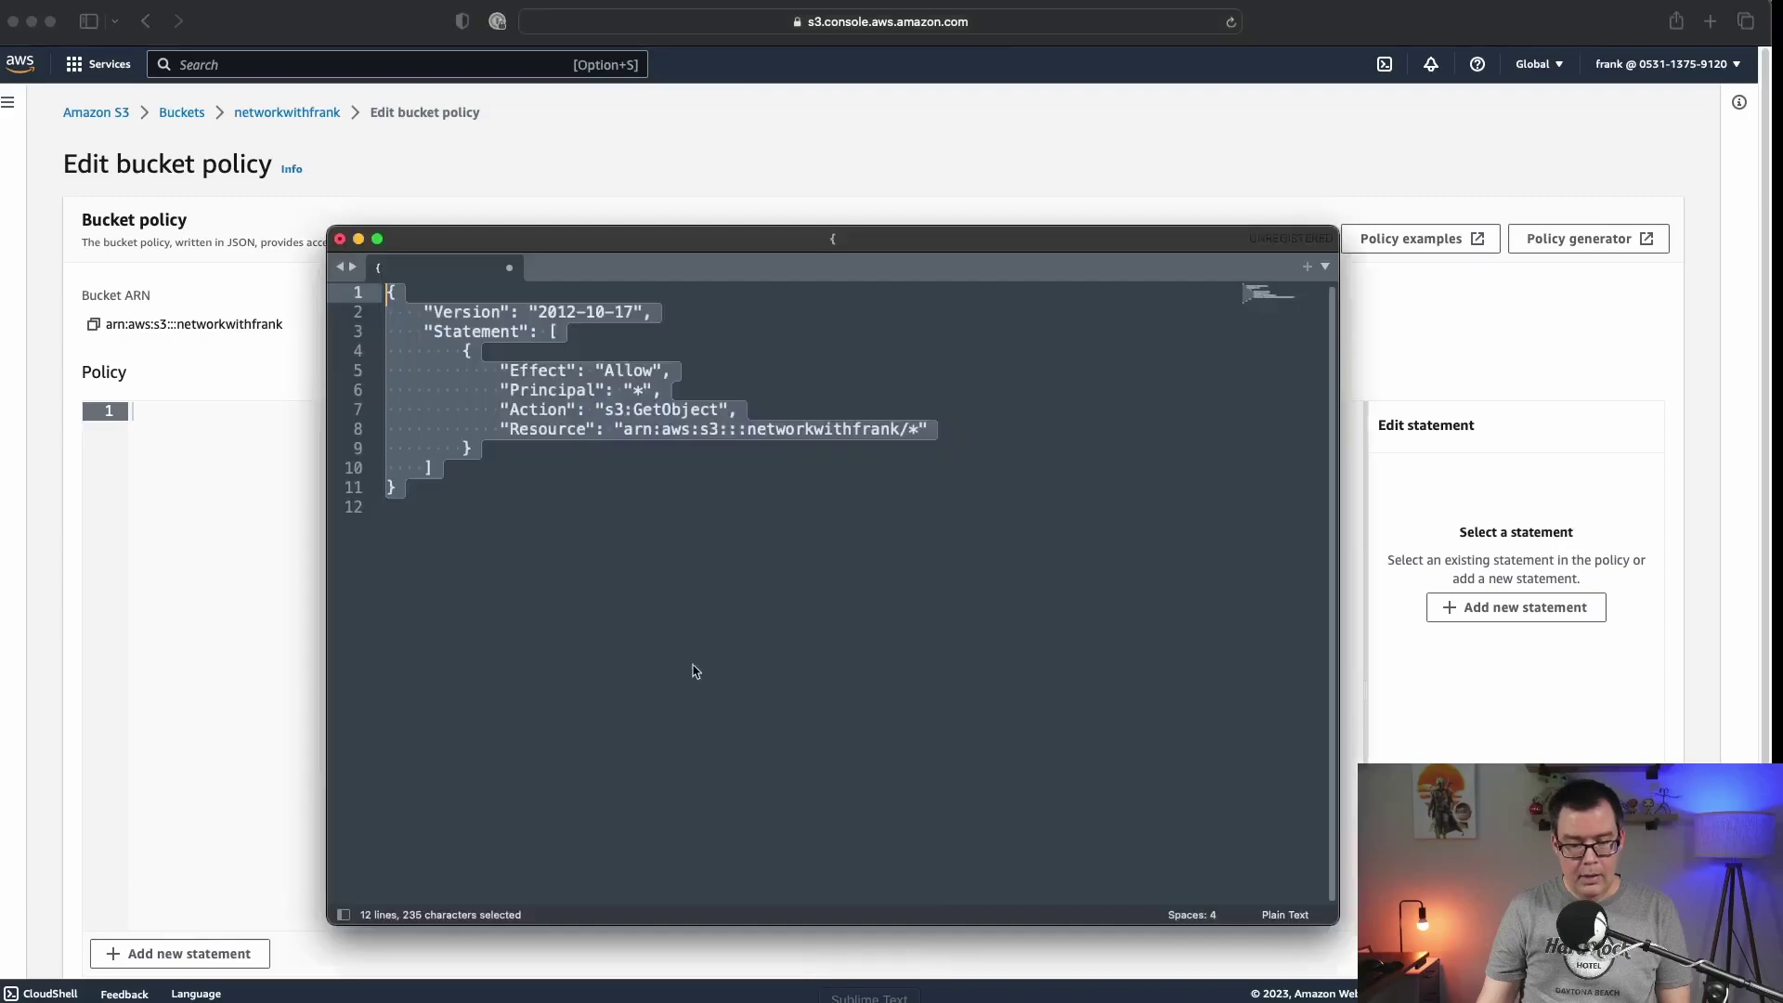
right_click(564, 423)
left_click(611, 481)
left_click(232, 455)
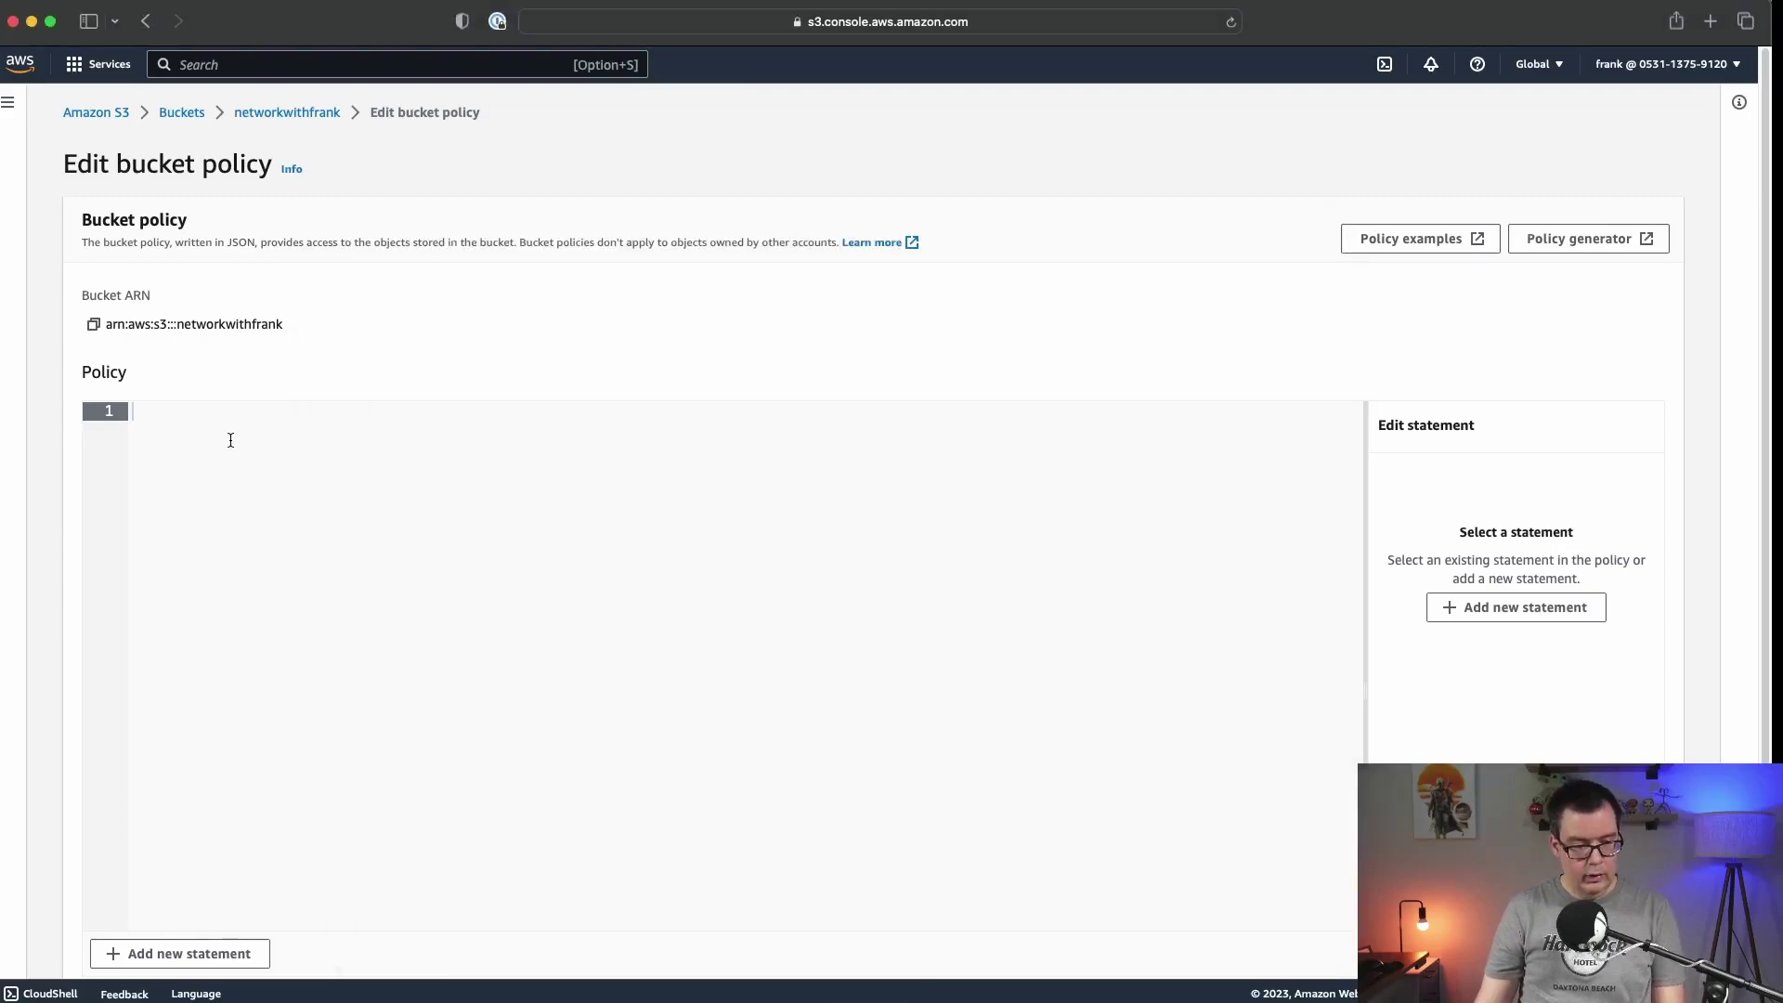
key("super+v")
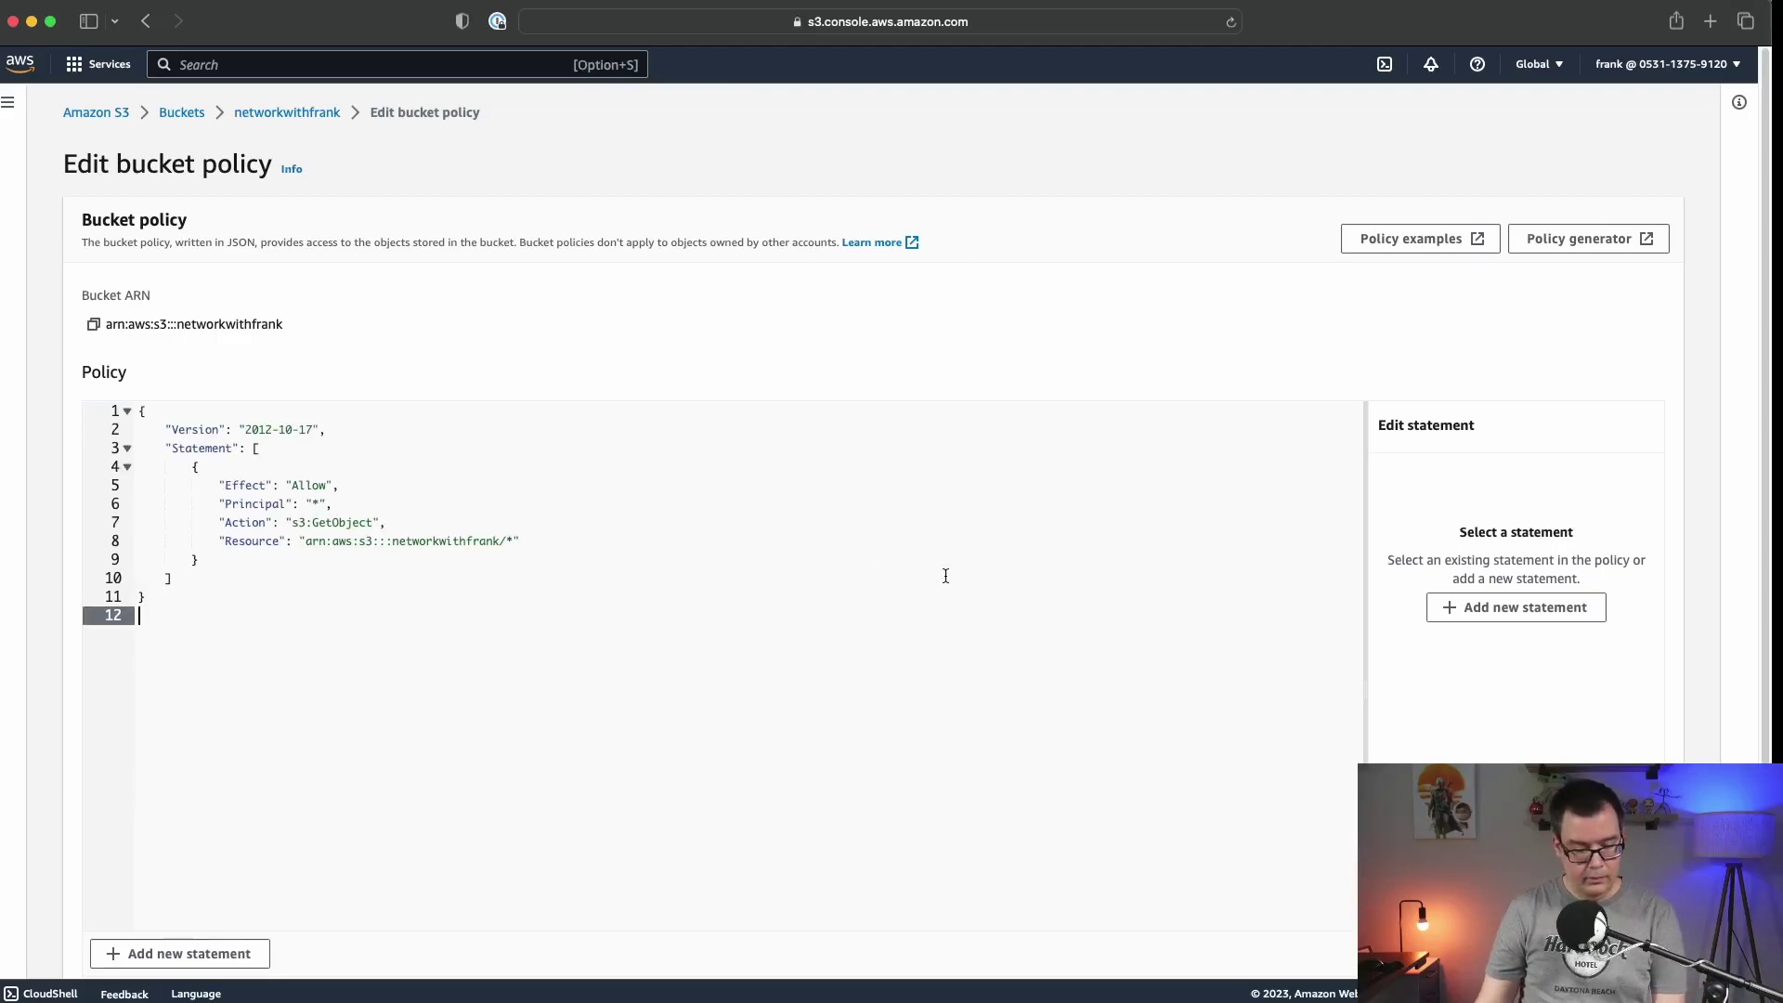
scroll(944, 594, "down", 3)
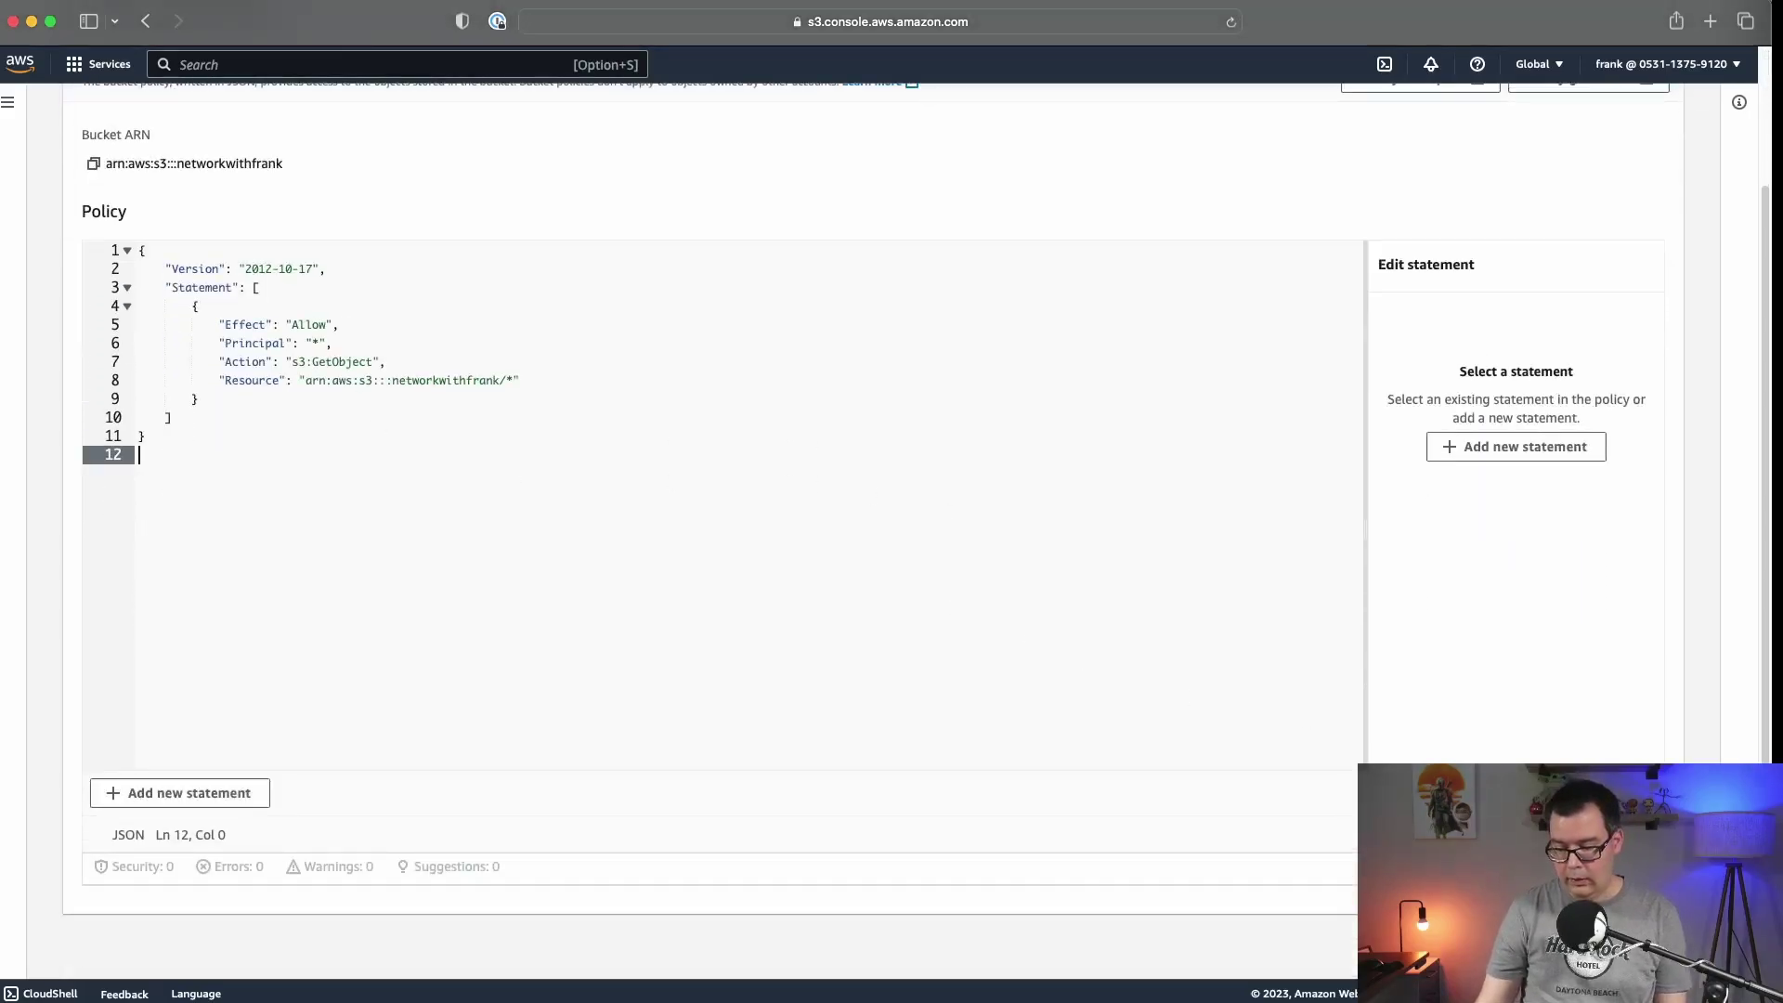
scroll(1067, 666, "down", 5)
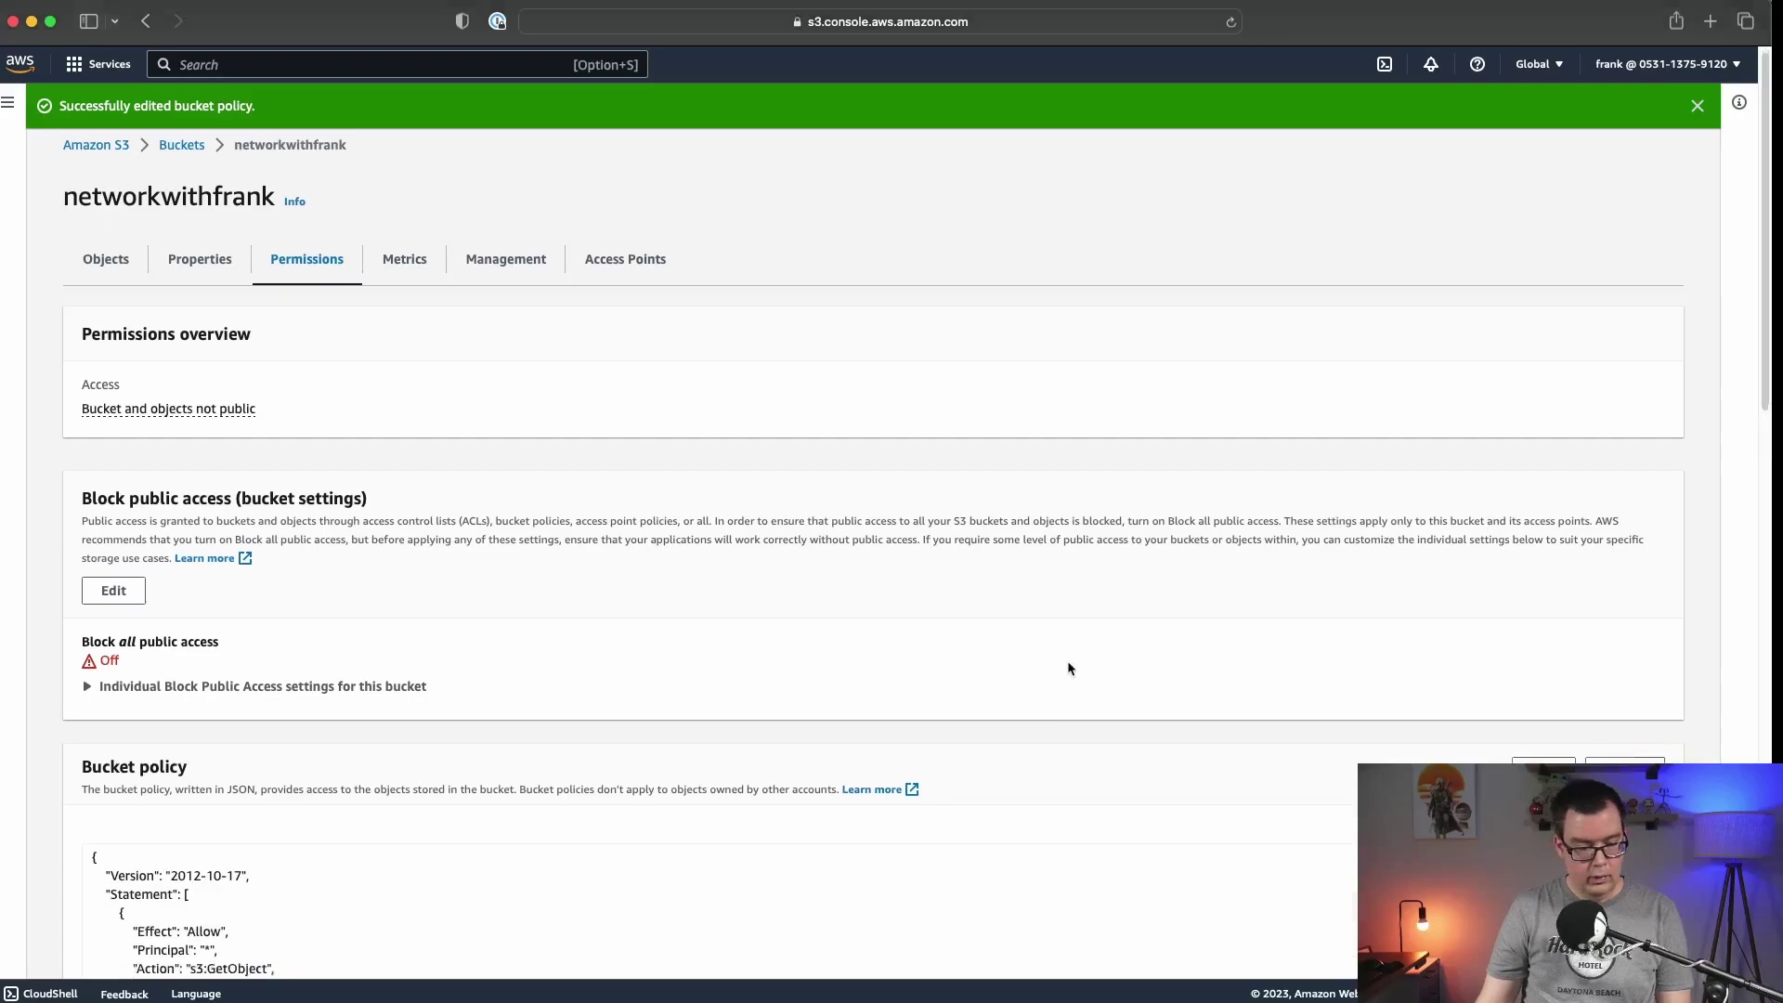
Open the static website hosting settings in the networkwithfrank bucket's properties and enable static website hosting.
scroll(1067, 667, "up", 1)
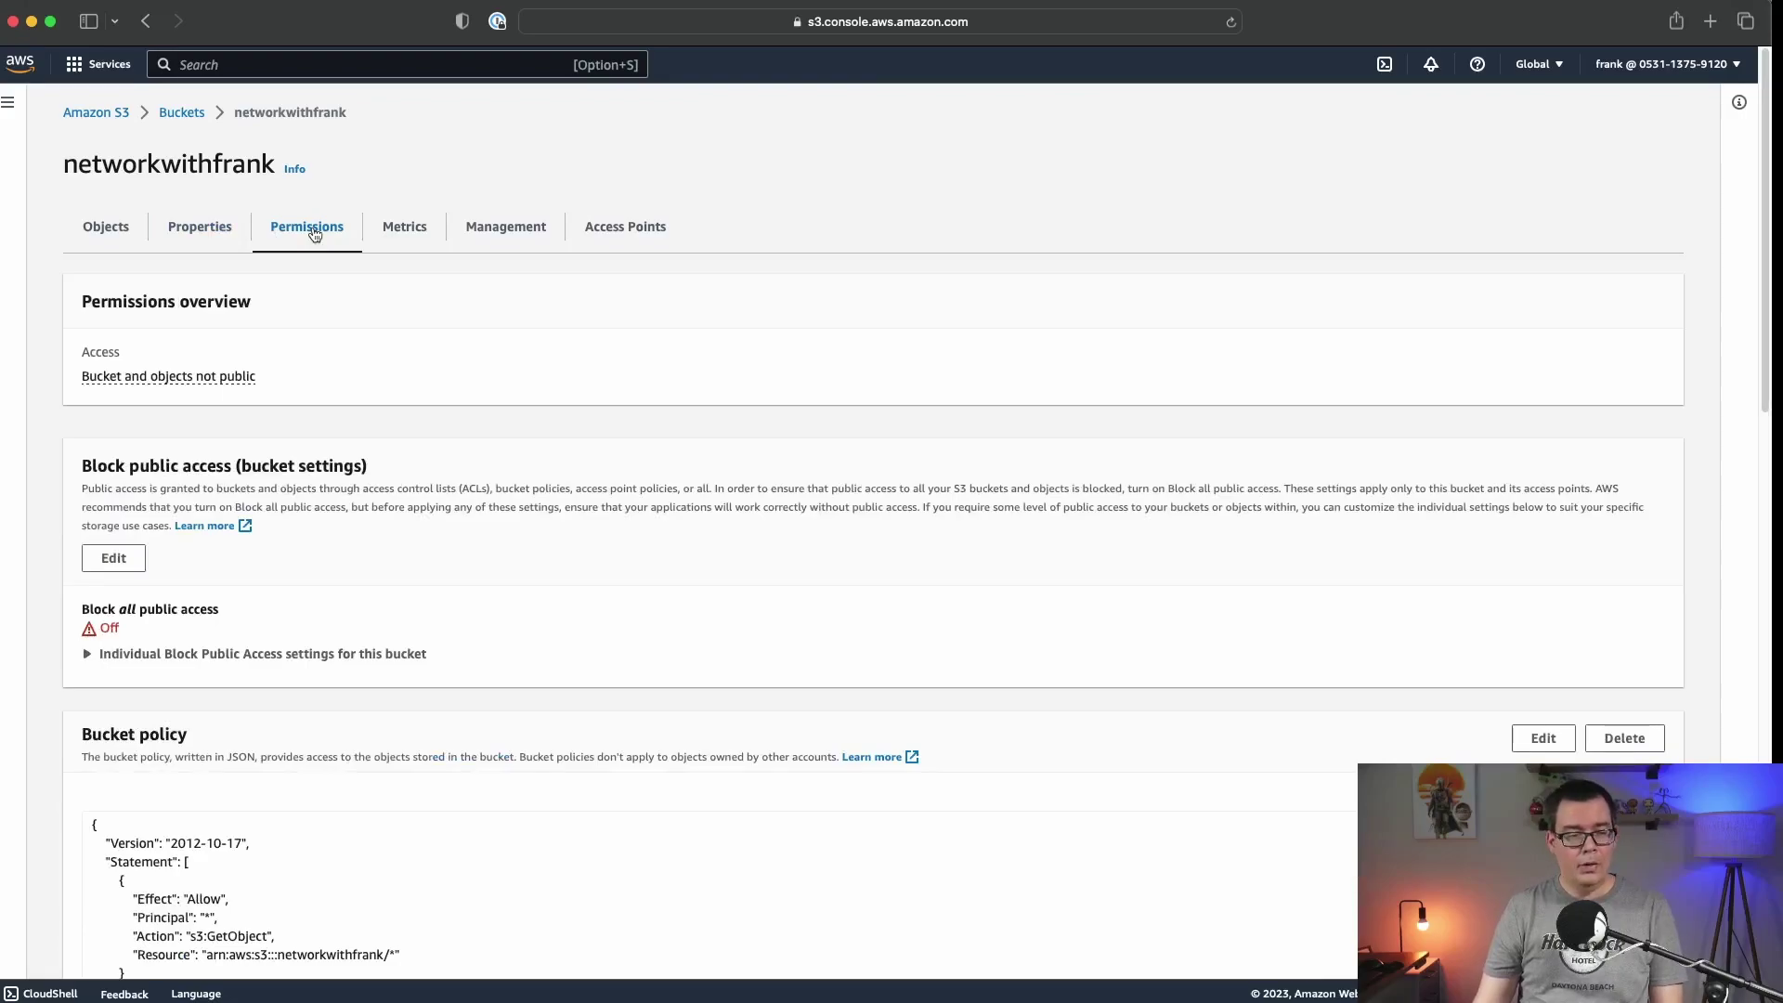
left_click(198, 225)
scroll(438, 408, "down", 1)
scroll(439, 413, "down", 20)
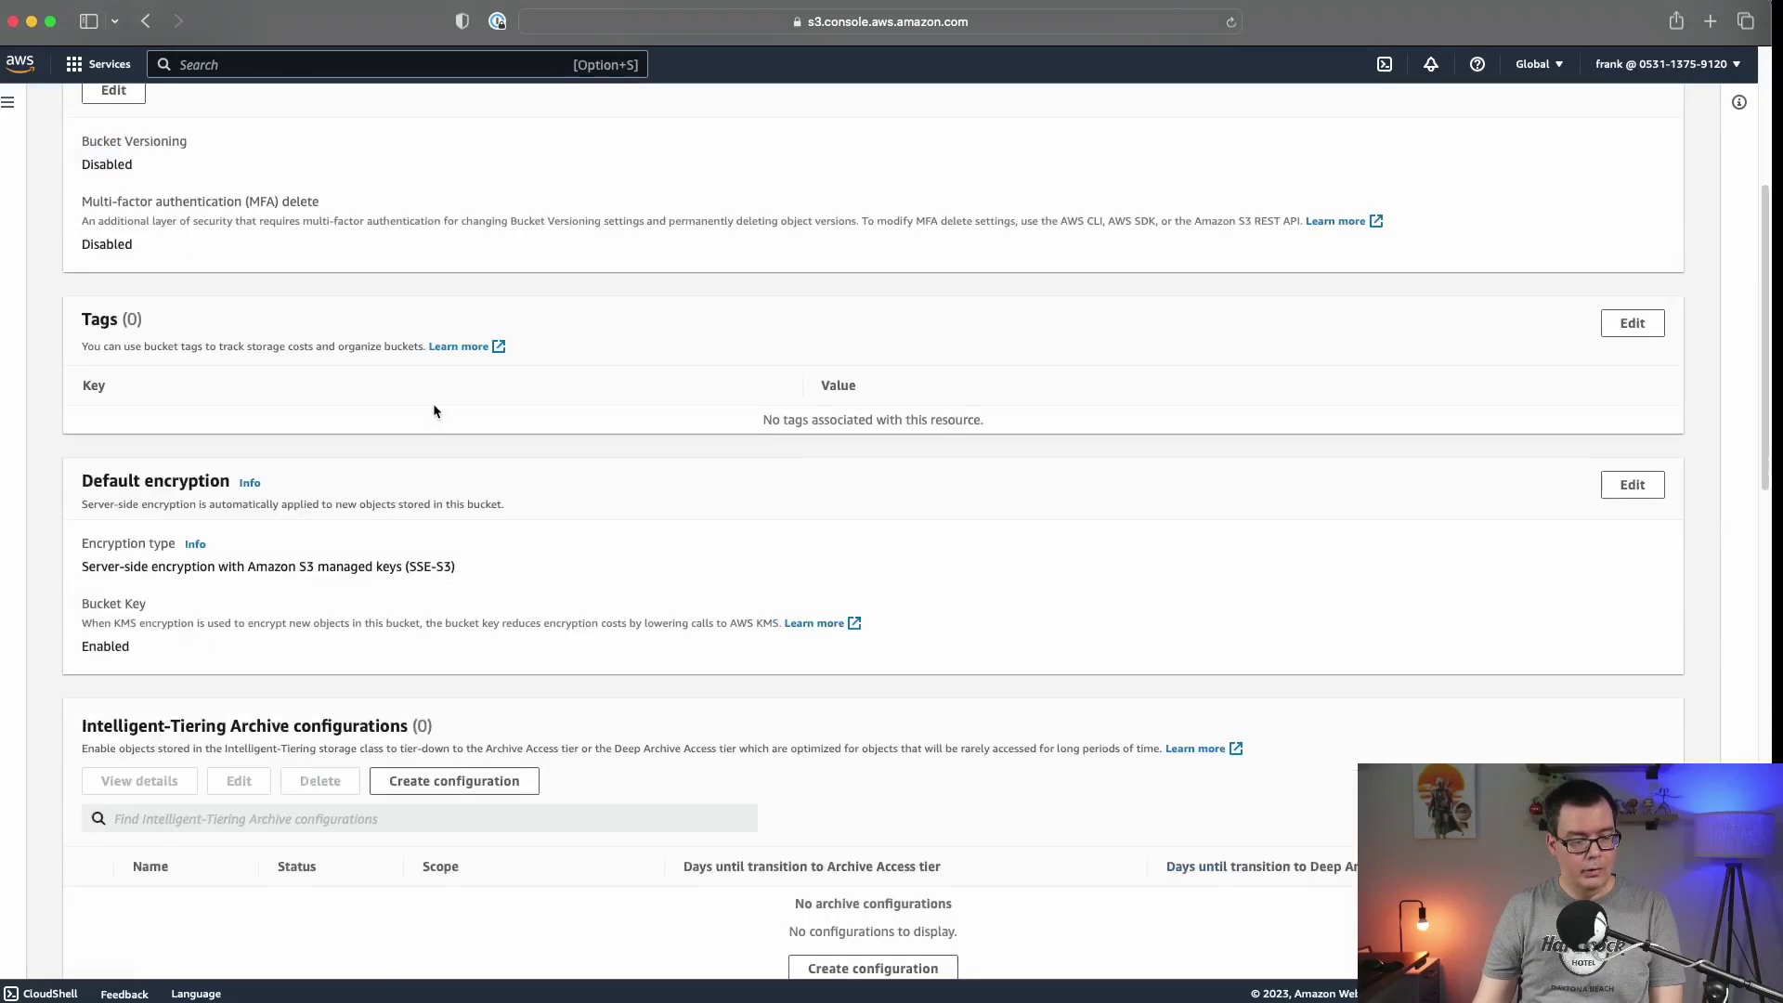
scroll(432, 410, "down", 5)
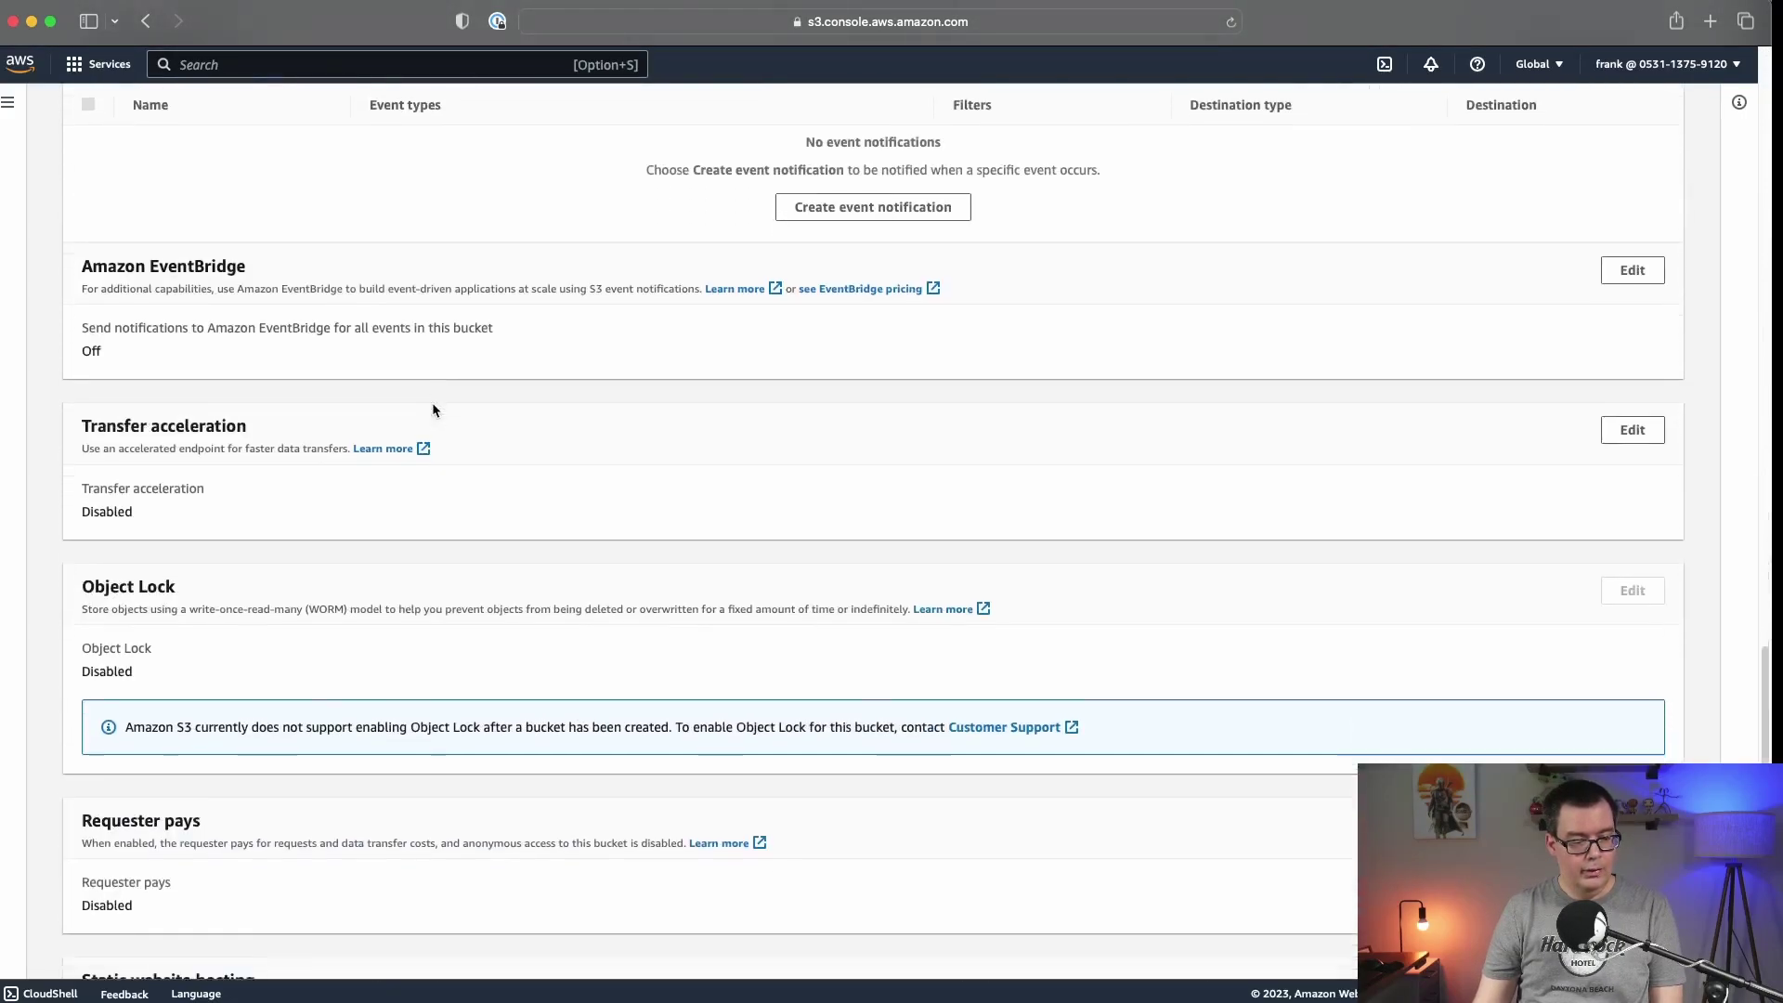
scroll(832, 771, "down", 1)
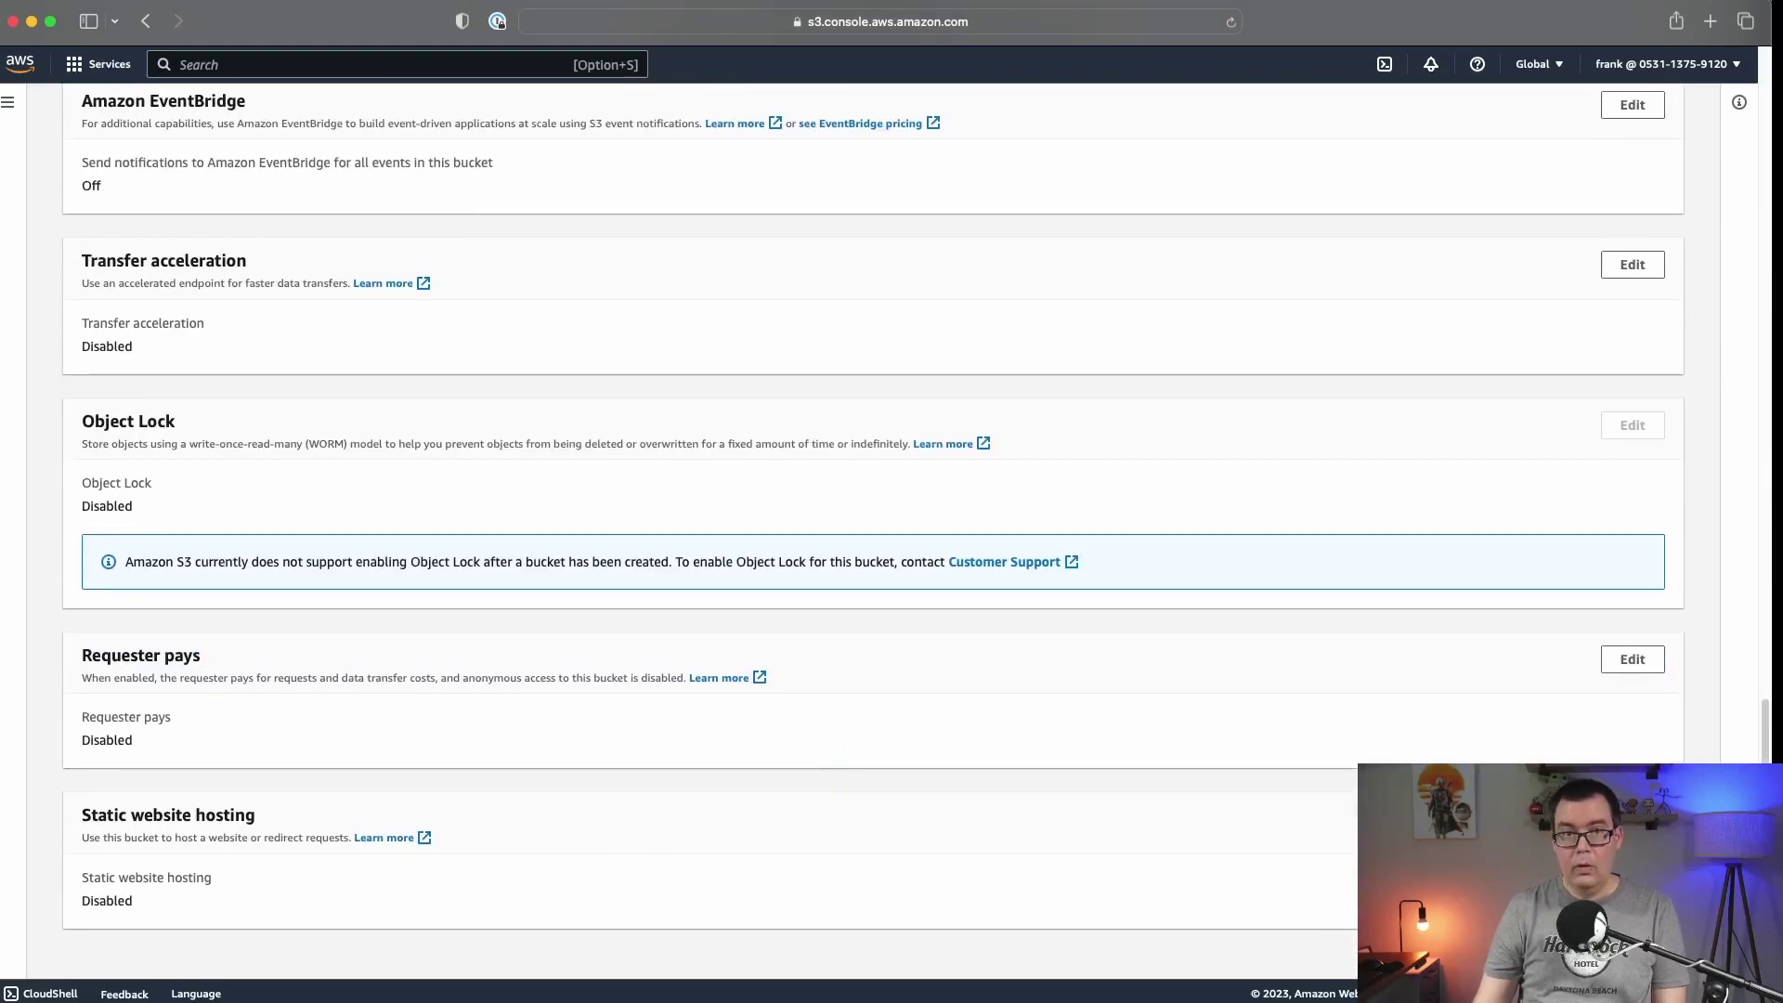
left_click(1632, 819)
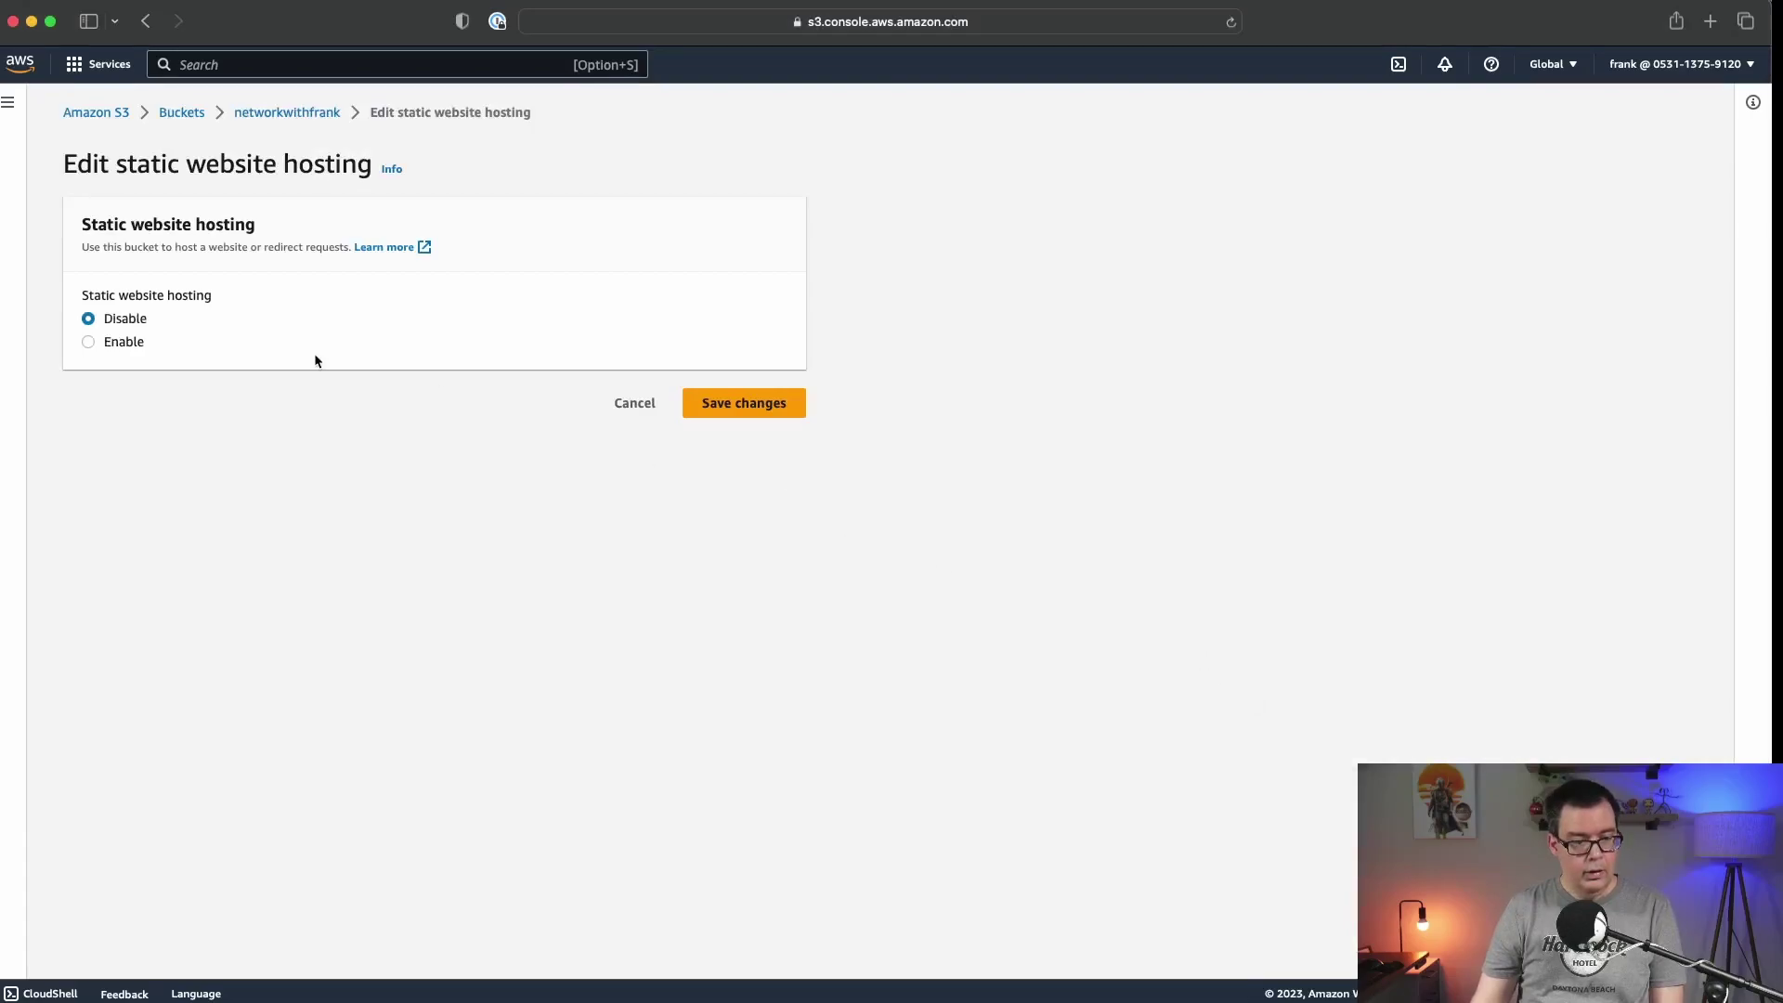
left_click(89, 341)
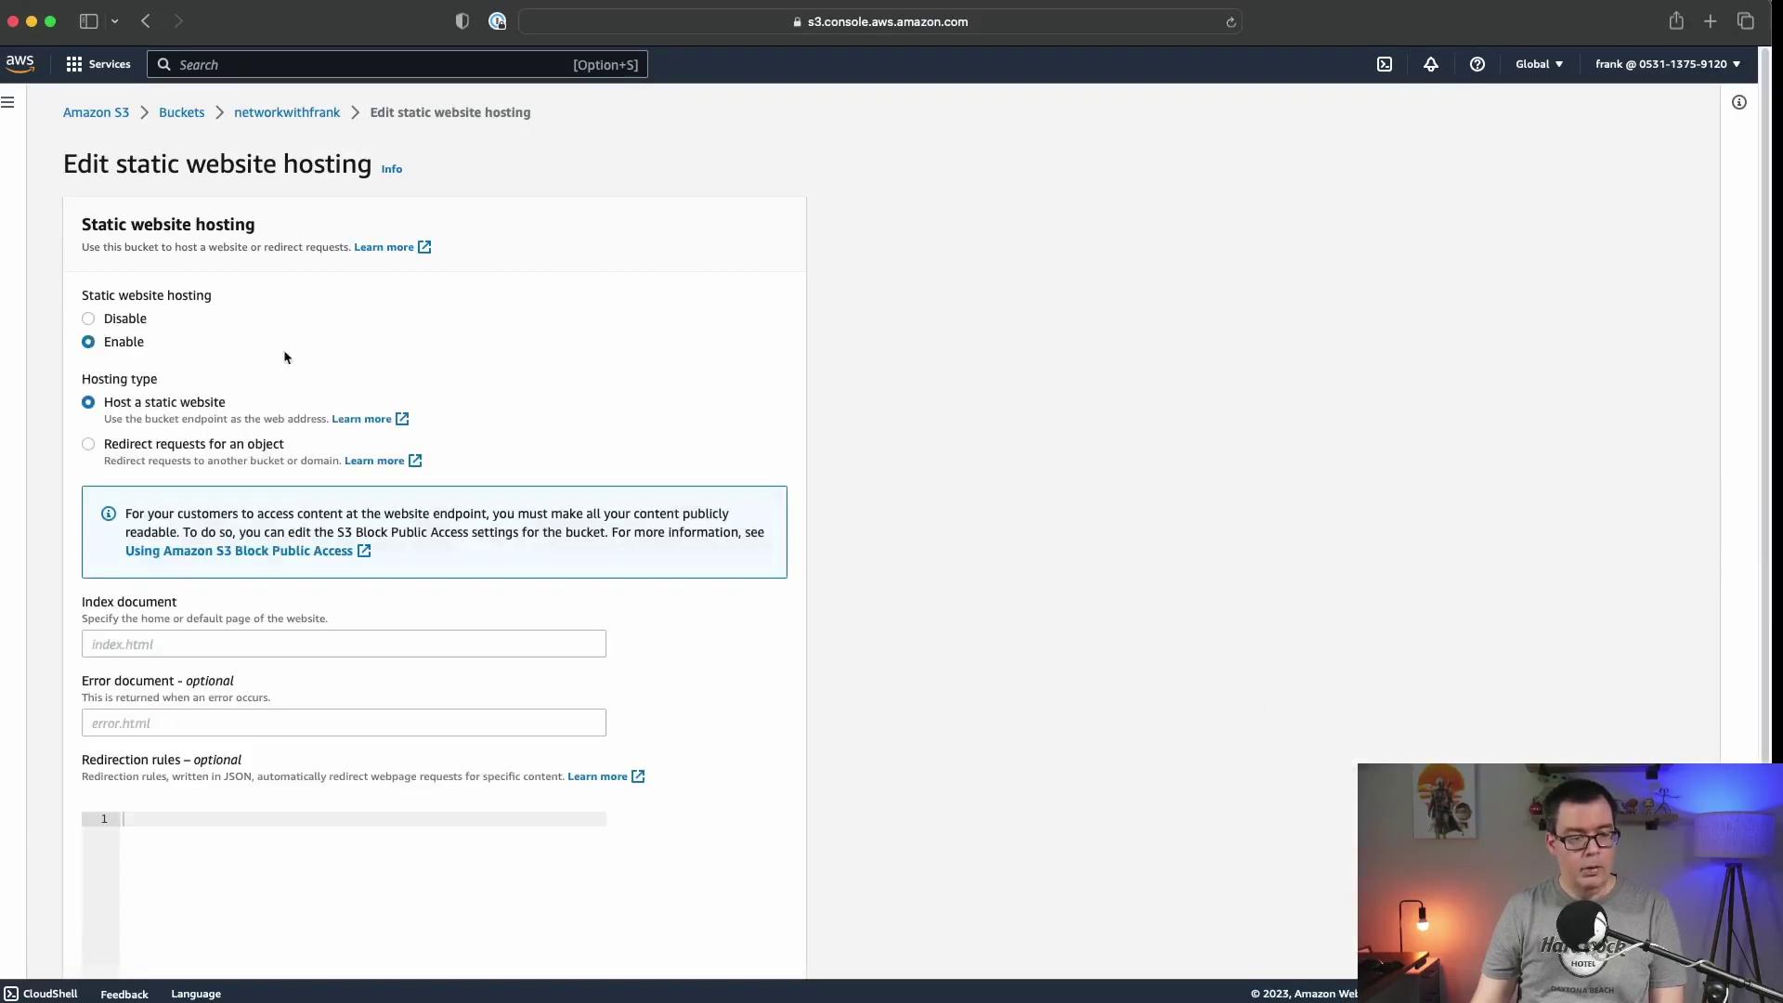
Set the index document to index.html and save the static website hosting changes.
scroll(895, 398, "down", 3)
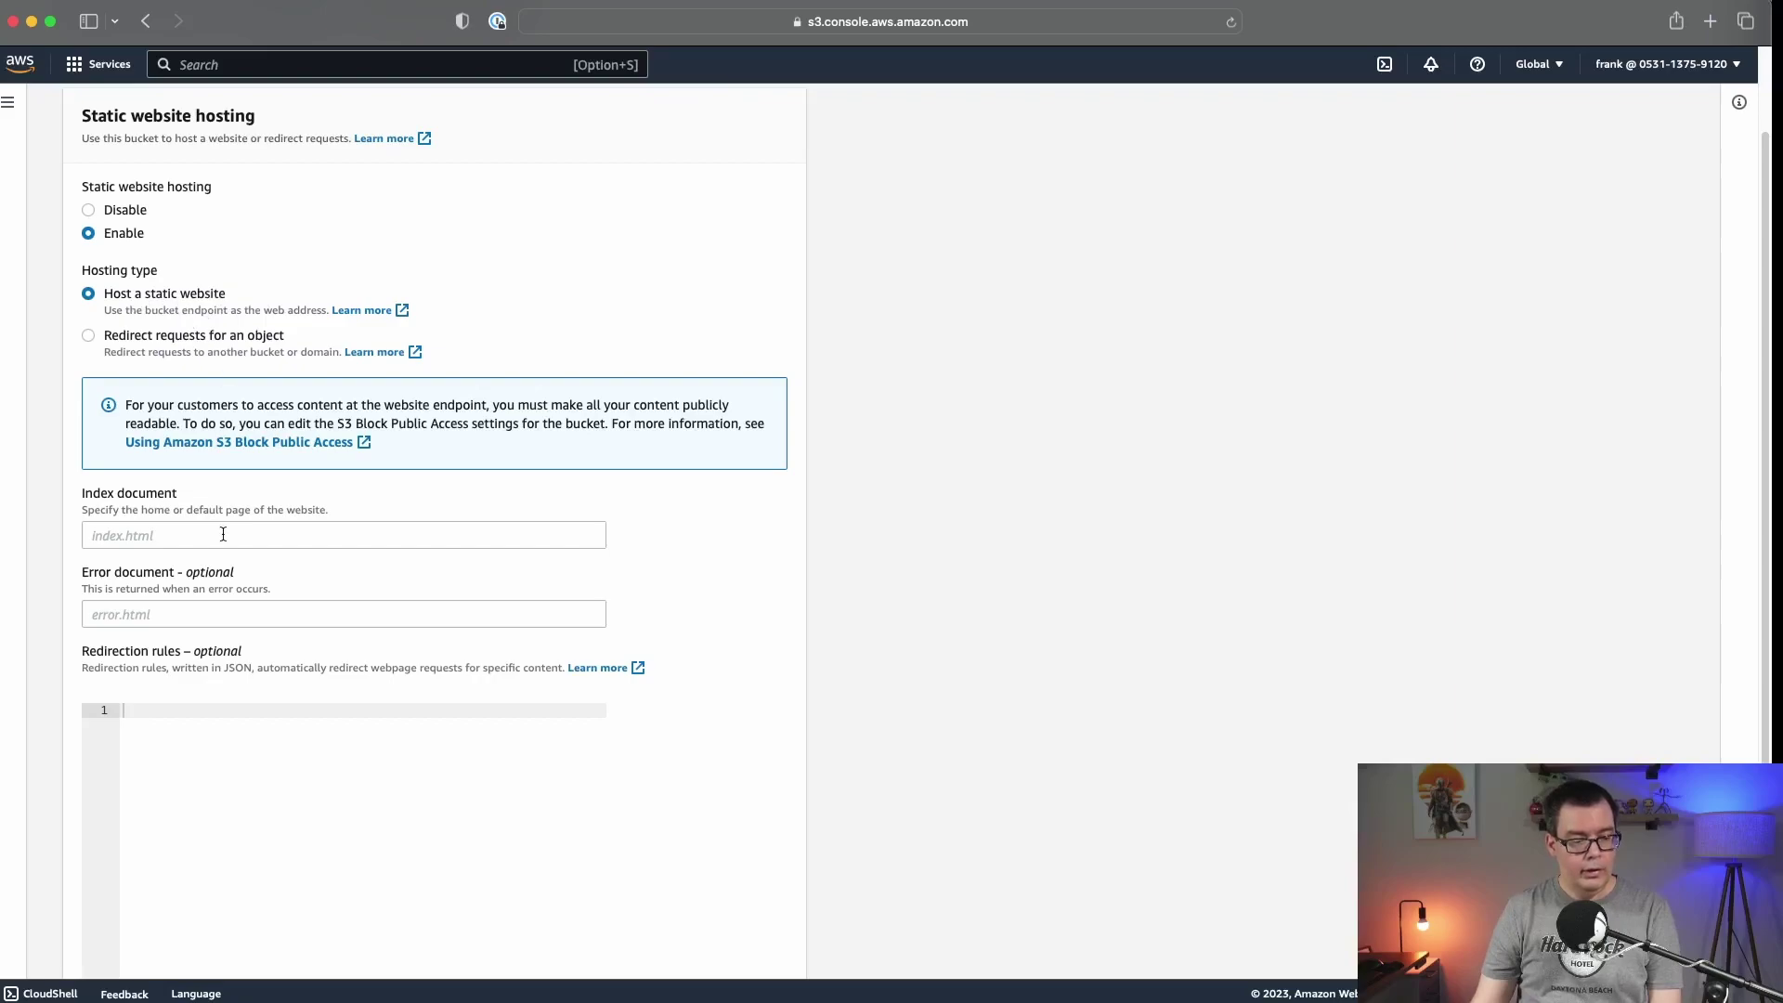
scroll(197, 534, "down", 1)
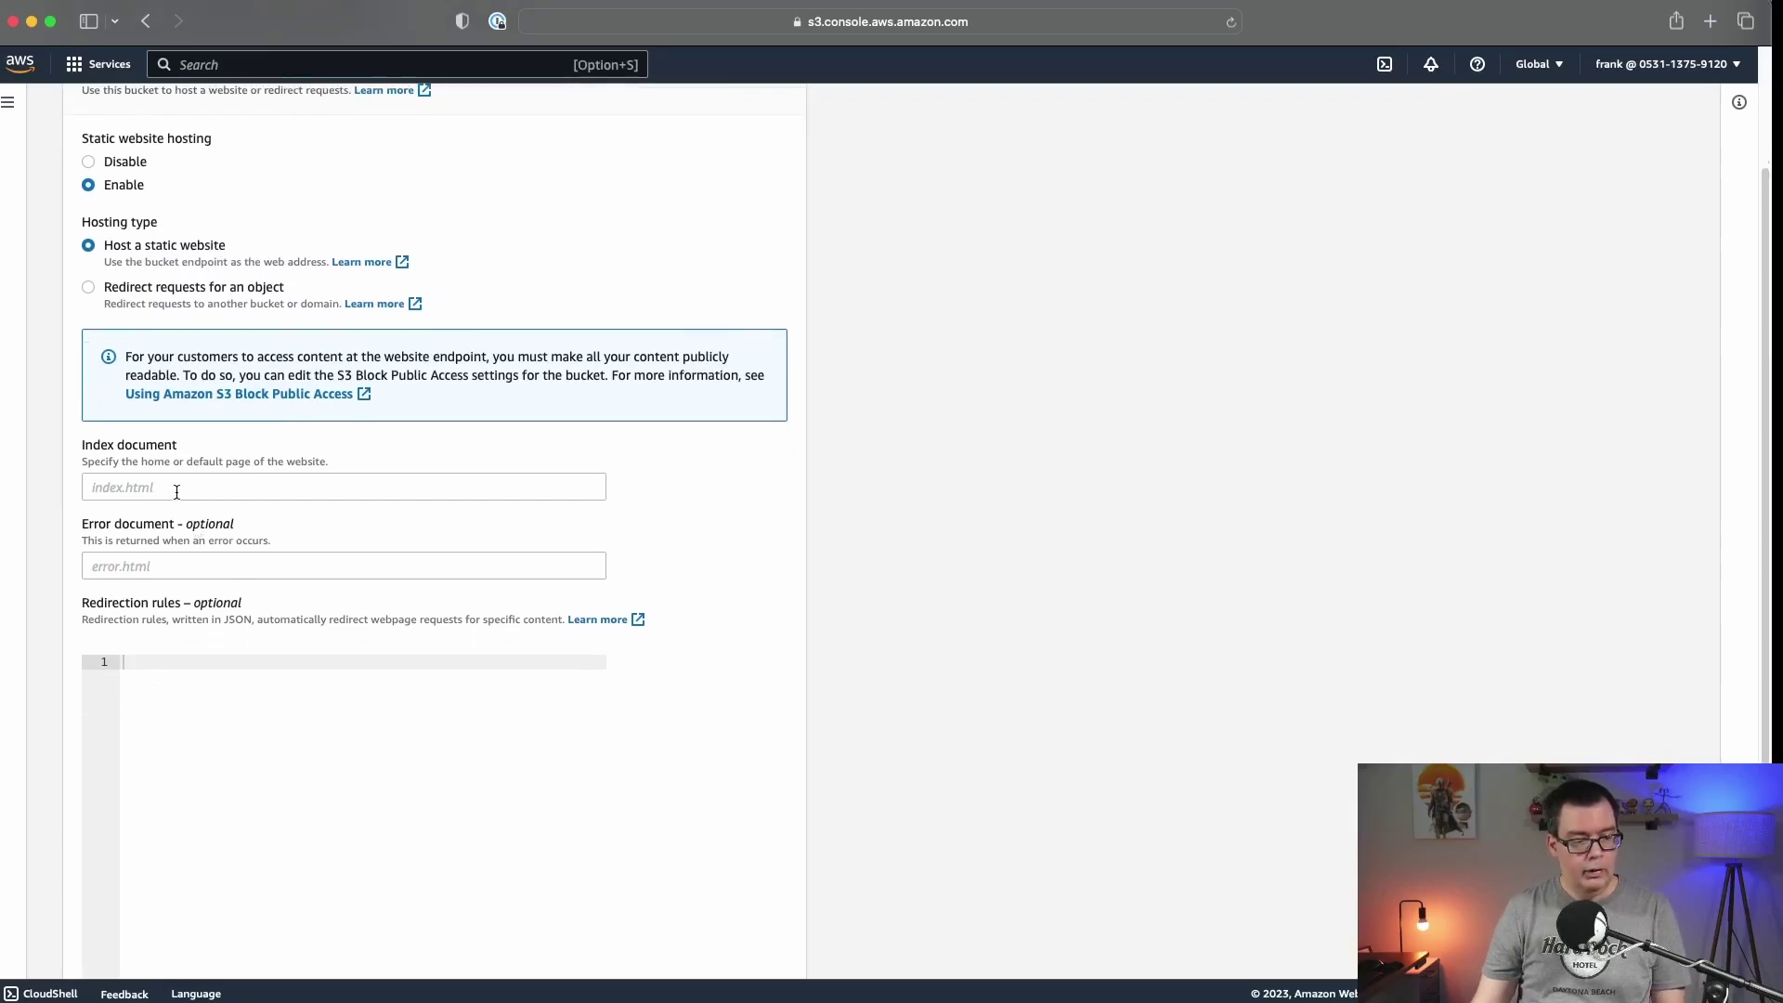
left_click(177, 492)
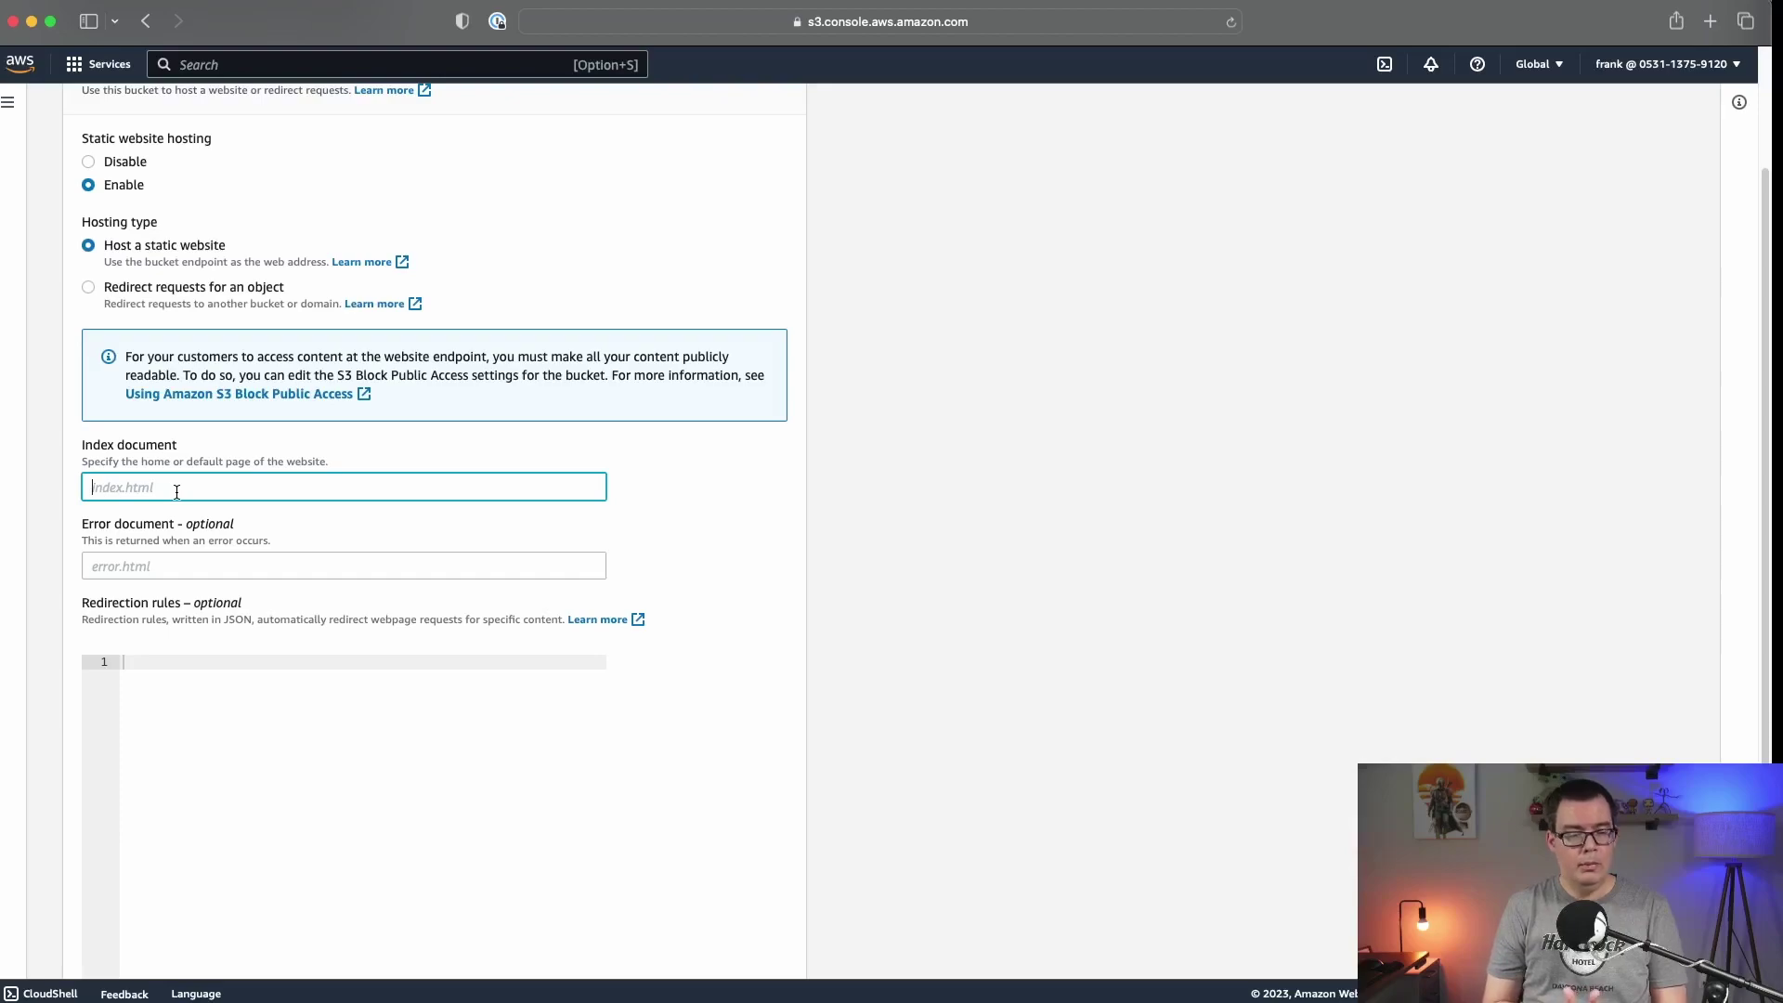
type("index.html")
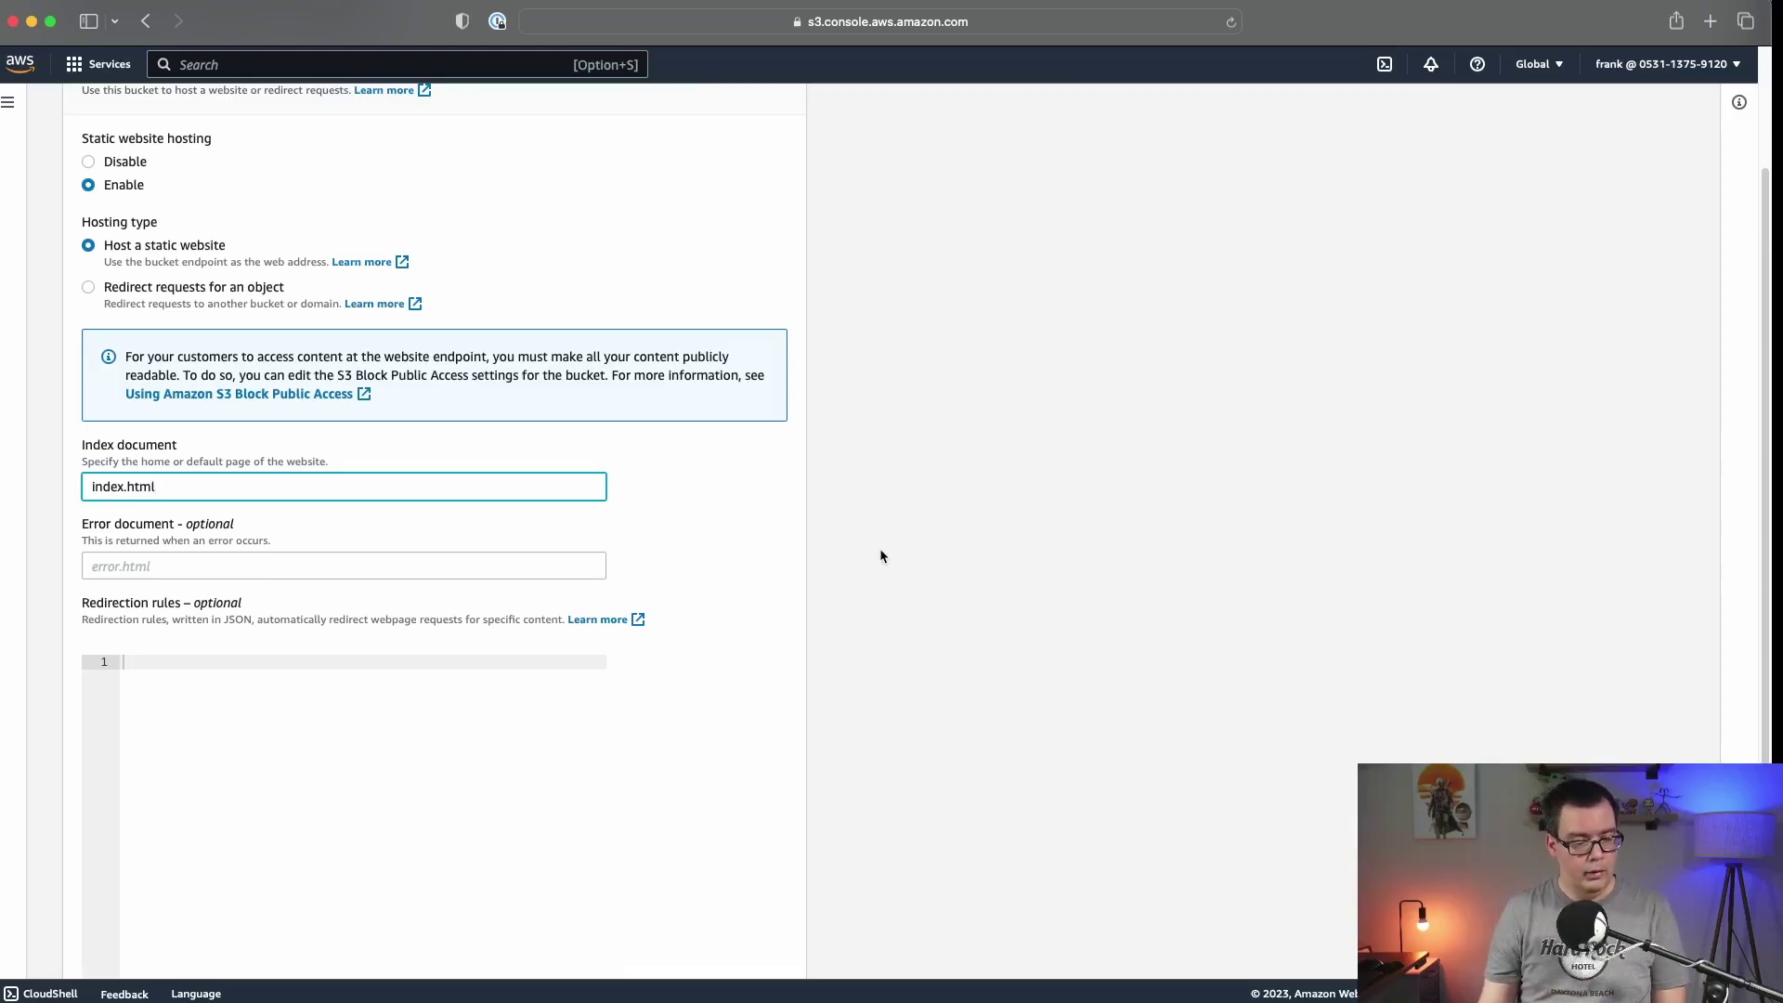
scroll(873, 551, "down", 3)
left_click(743, 947)
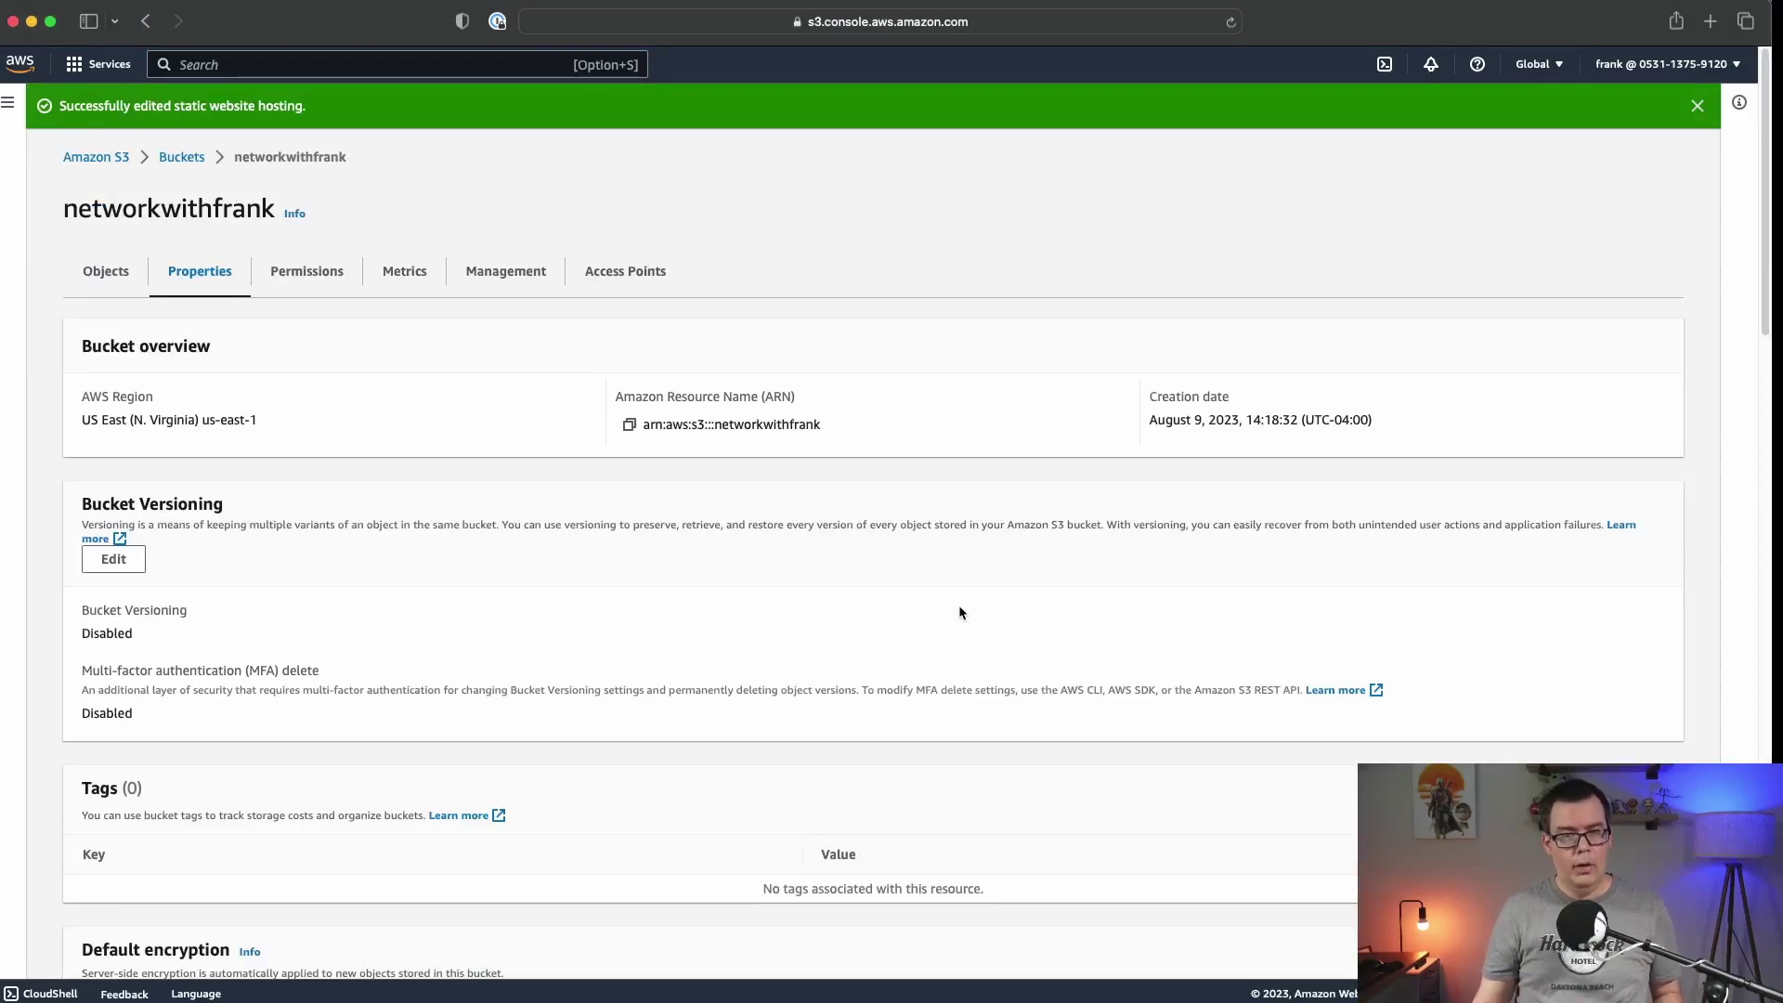
Copy the bucket website endpoint, open it in a new browser tab and check the site's About Me and Website pages.
scroll(895, 664, "down", 15)
scroll(894, 659, "down", 3)
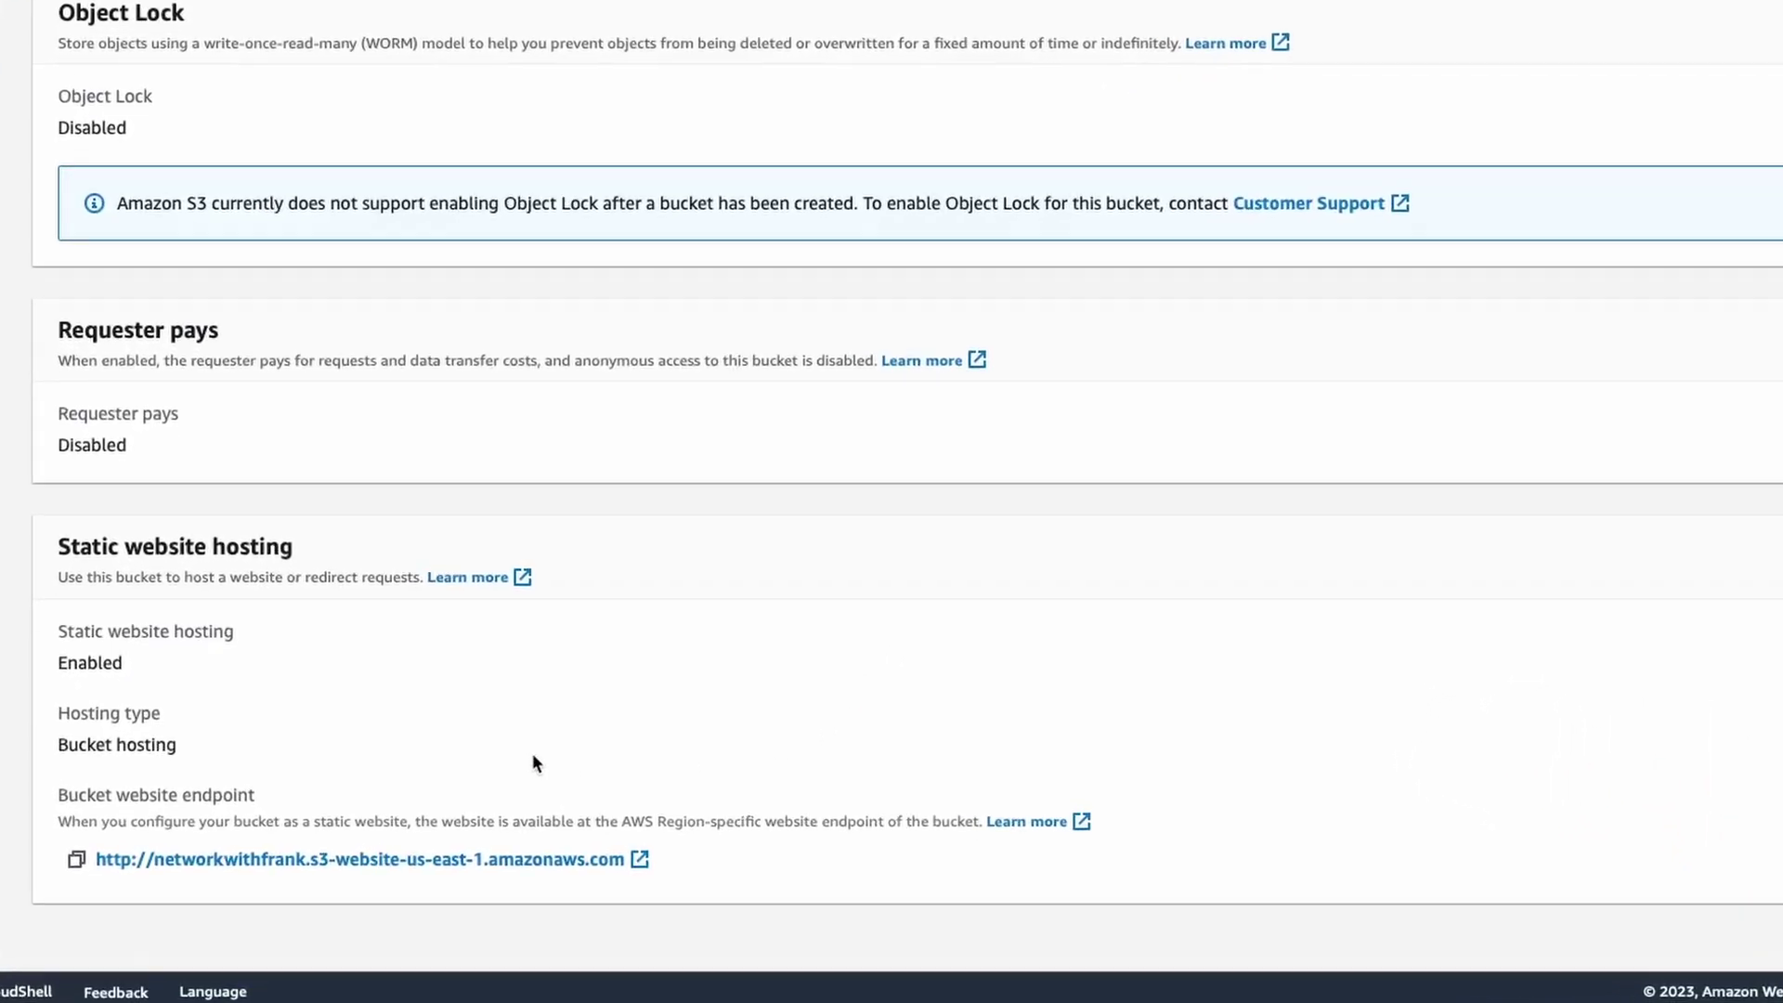
left_click(76, 860)
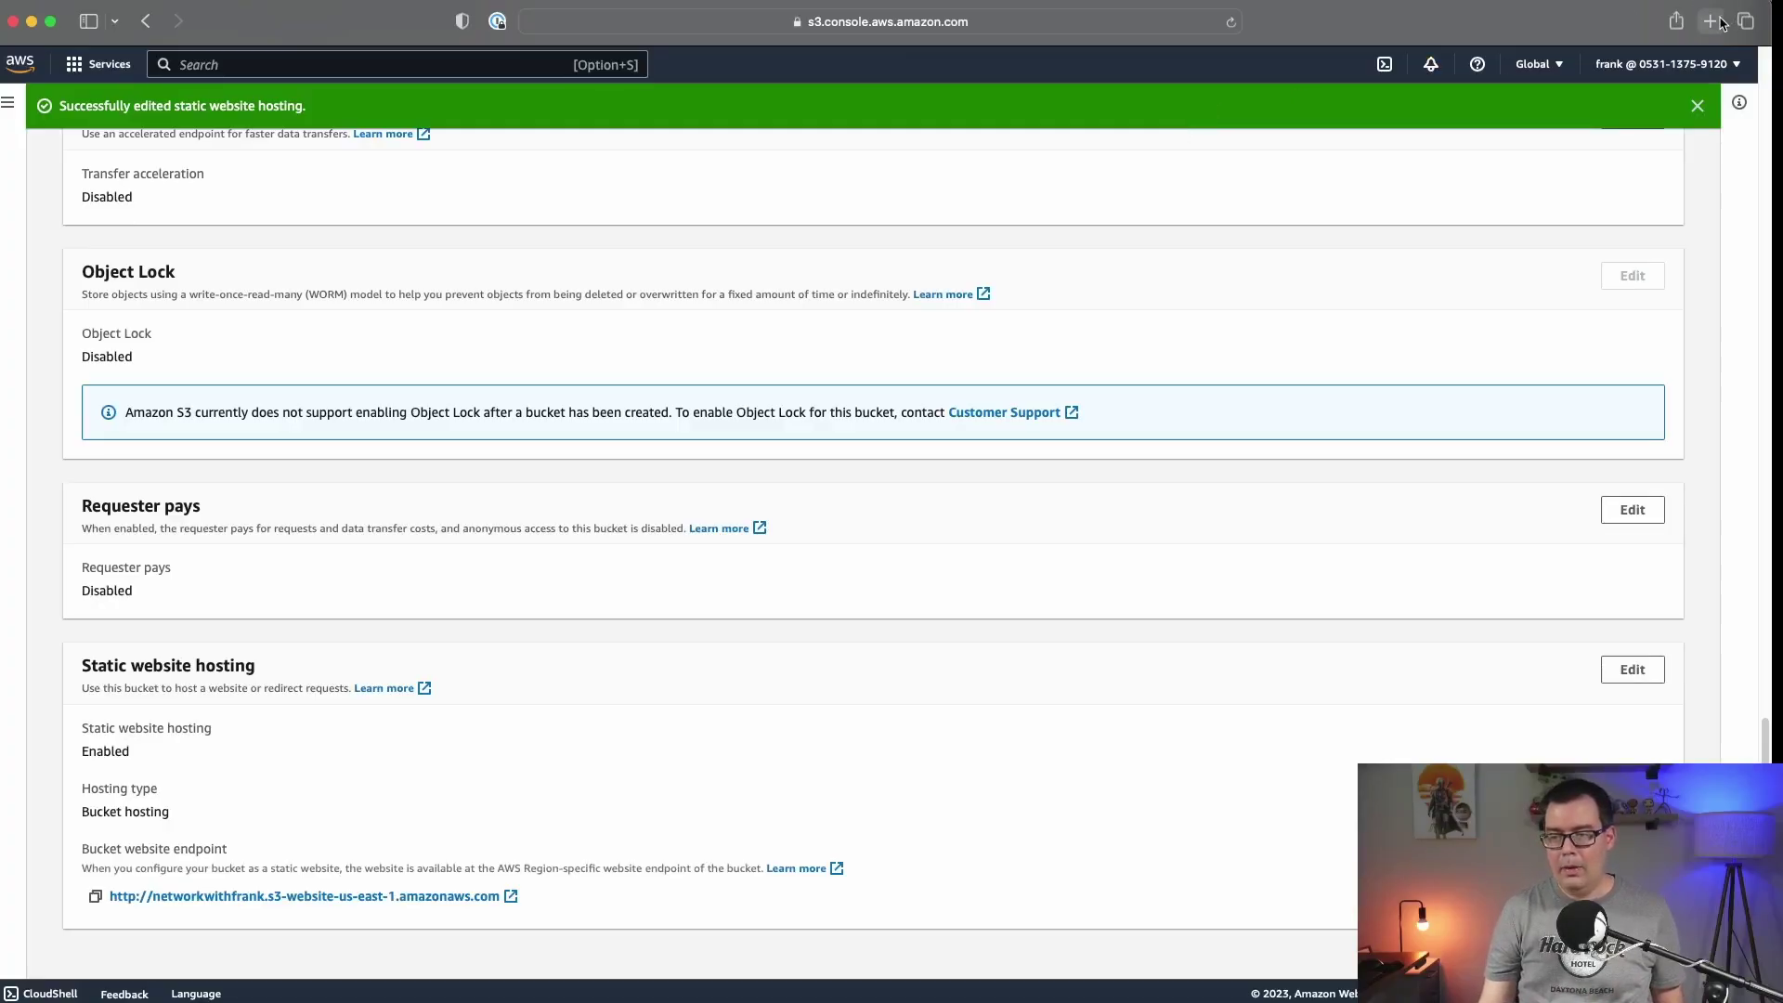
left_click(1711, 22)
key("super+v")
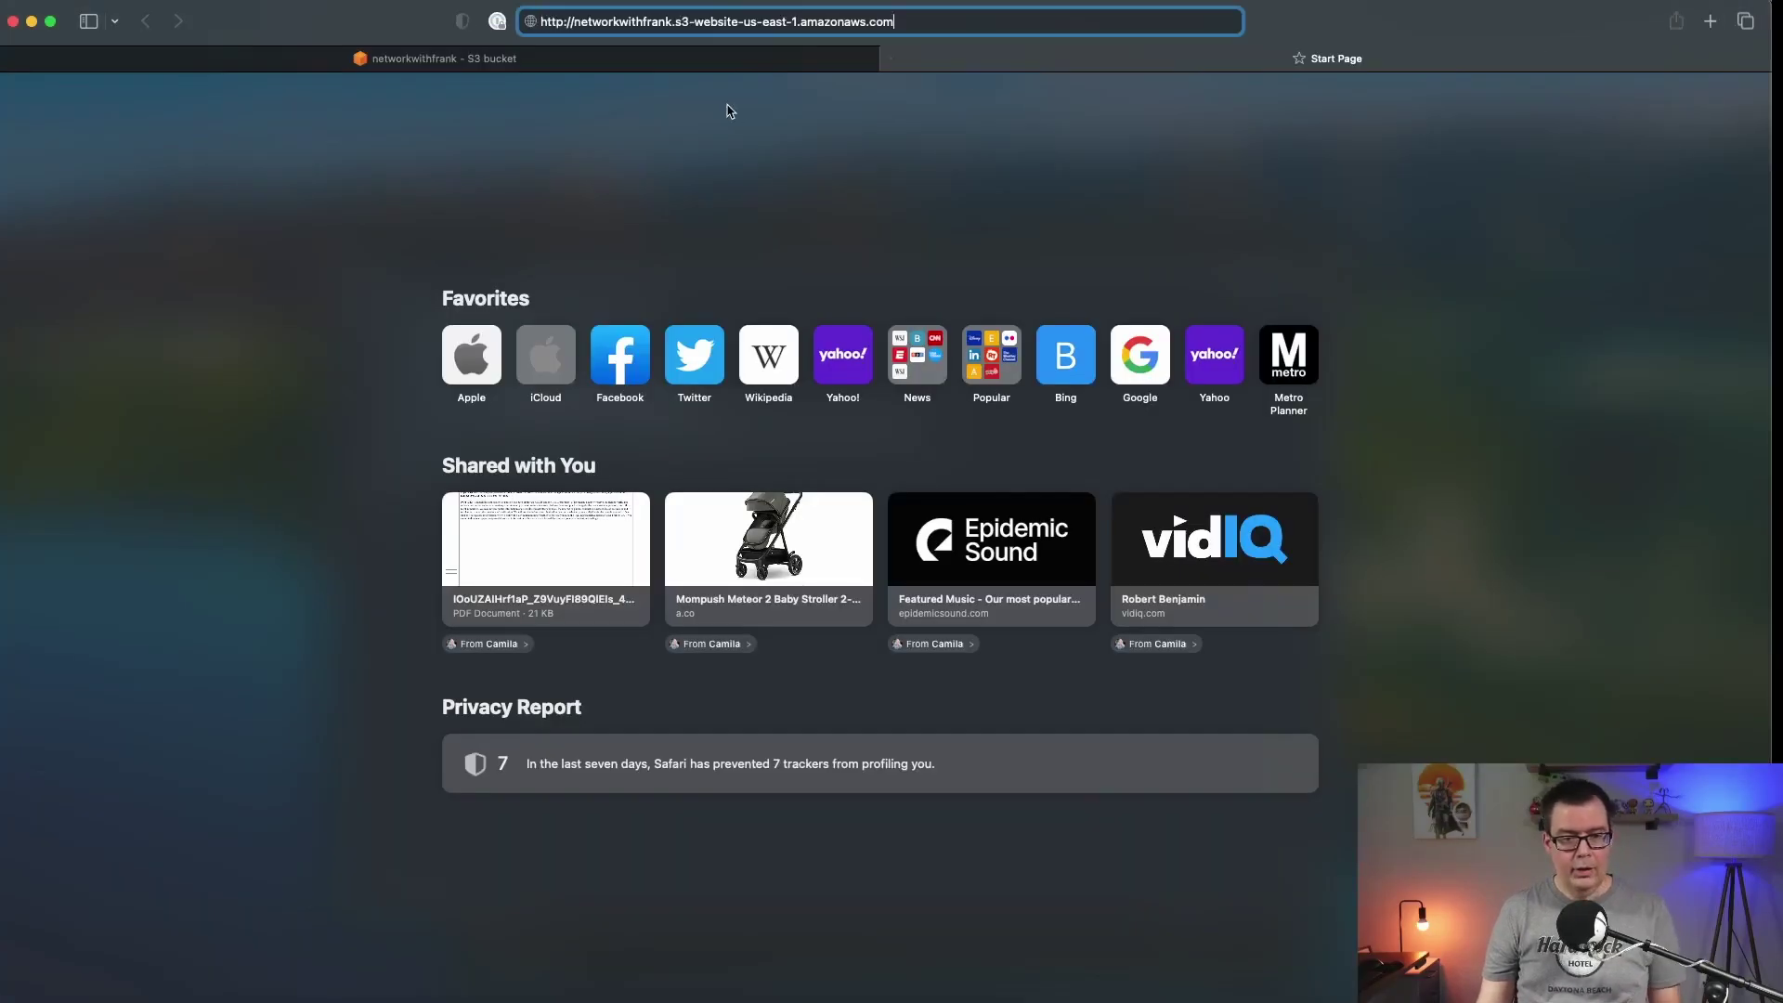
key("Return")
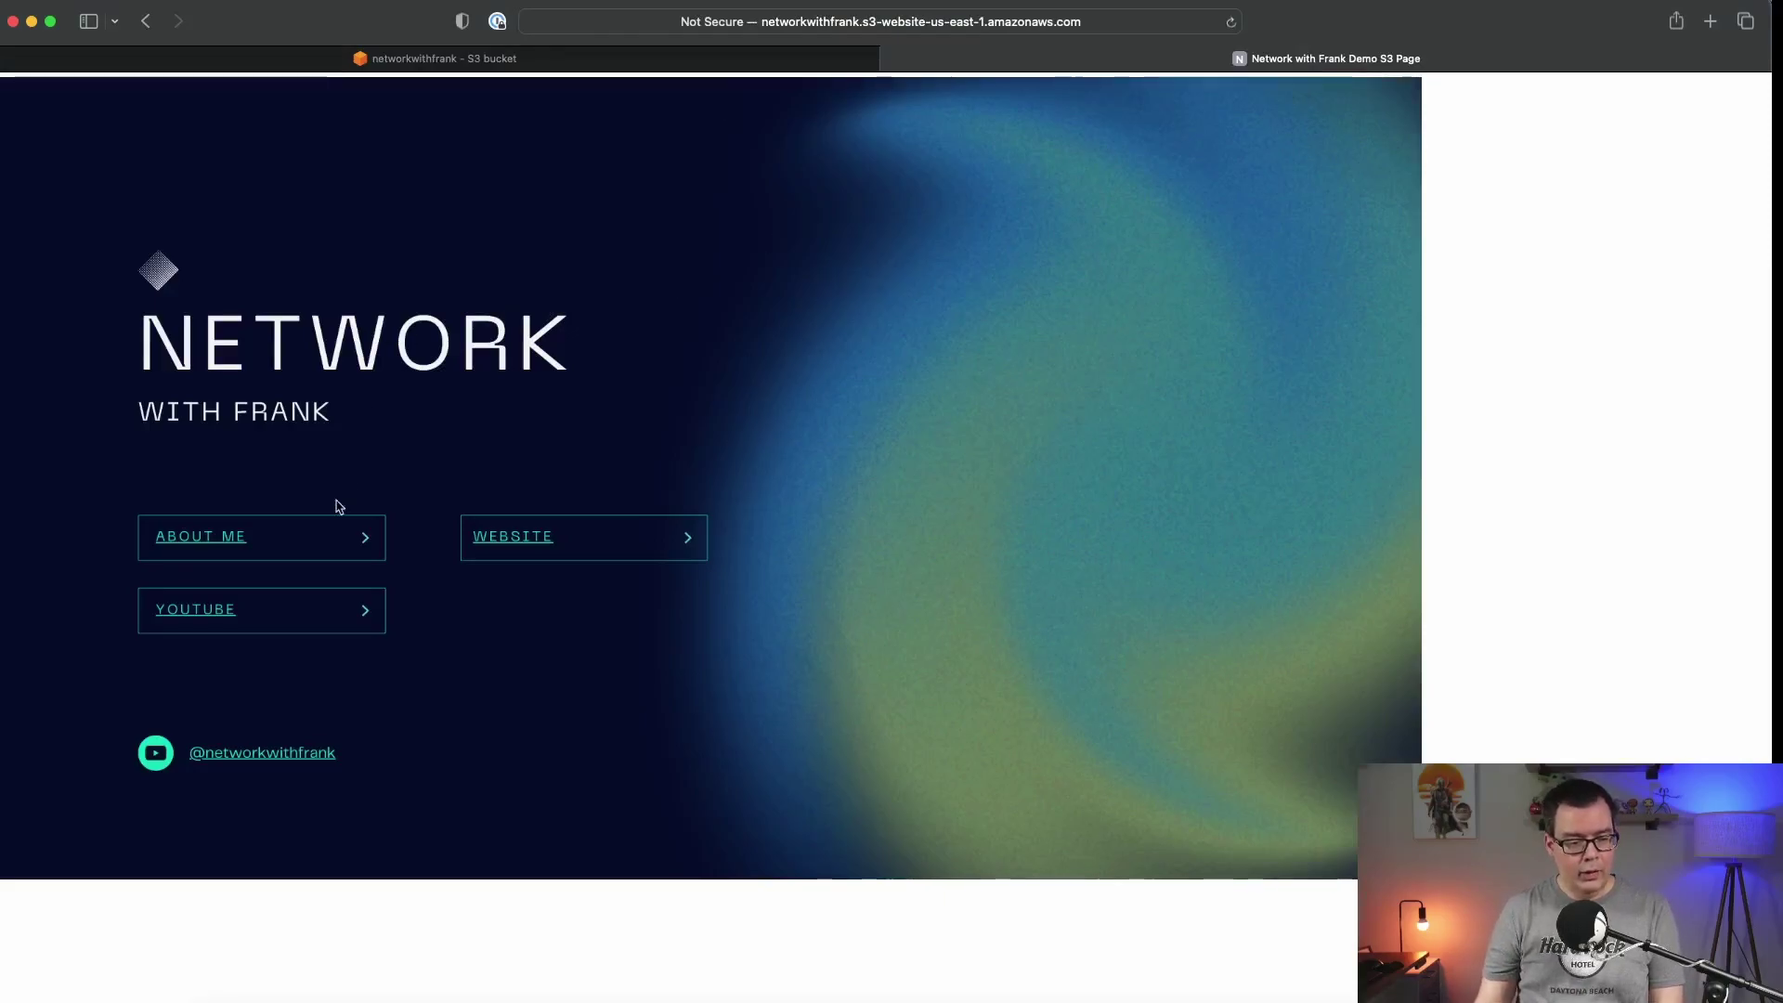
left_click(233, 543)
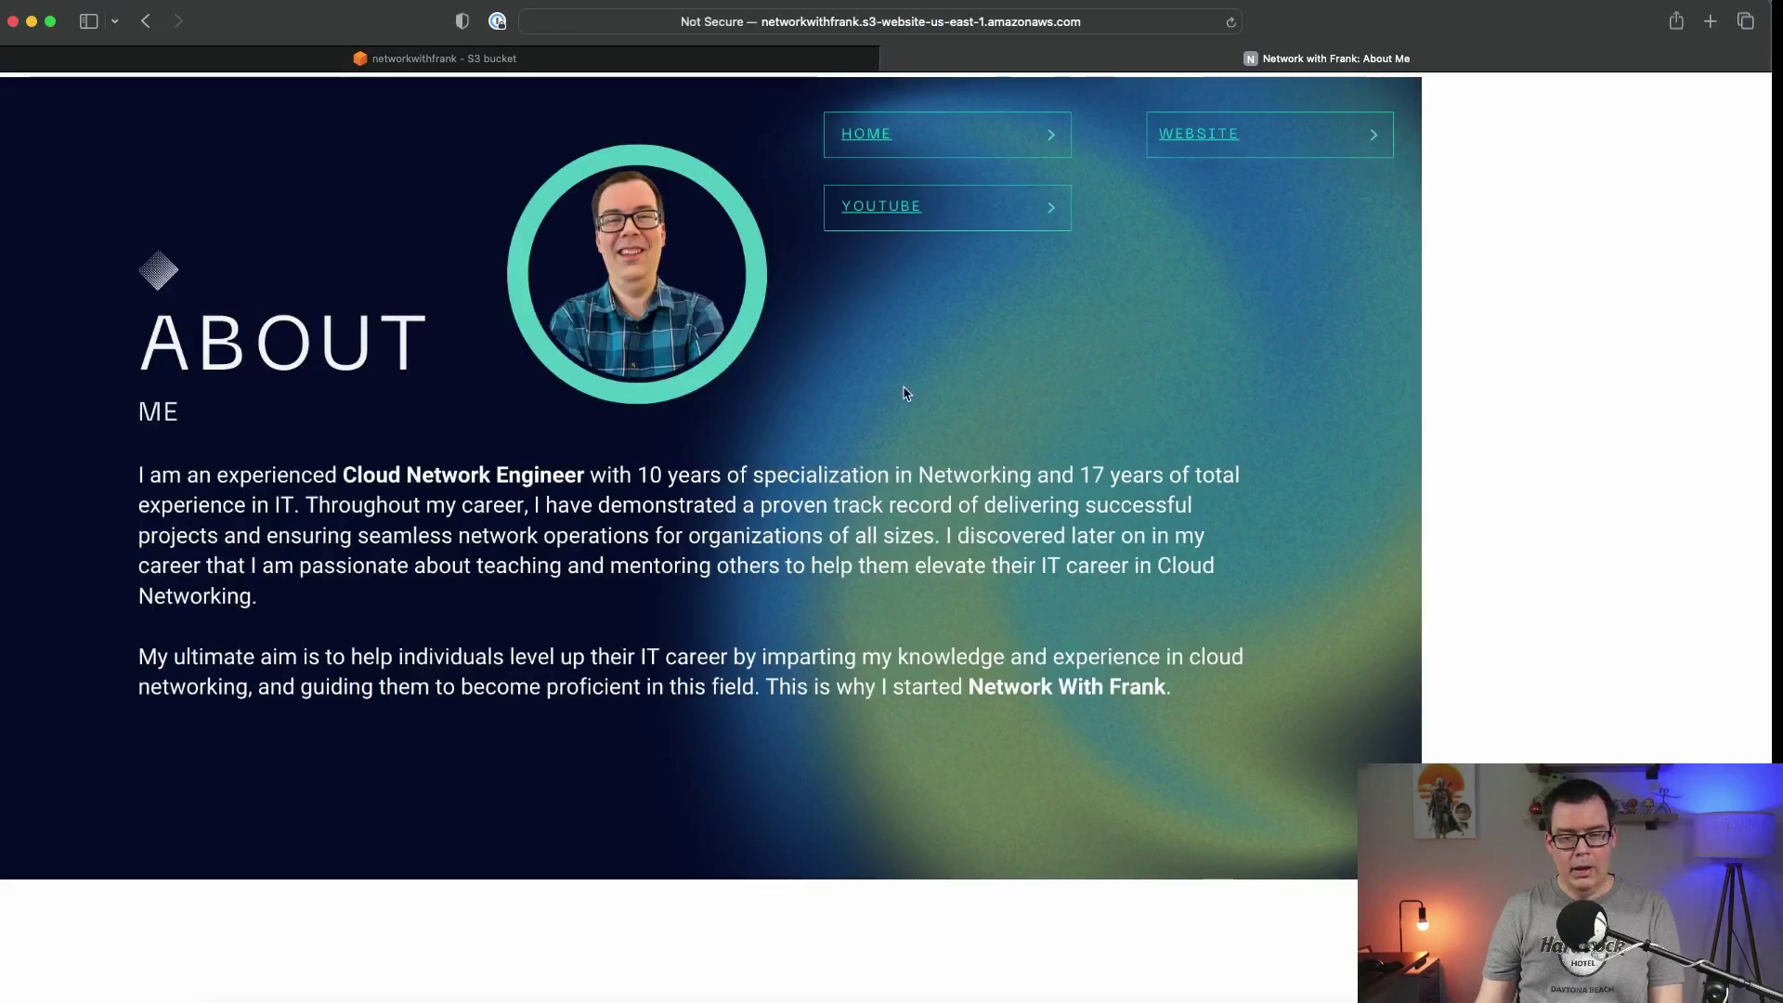
left_click(1191, 132)
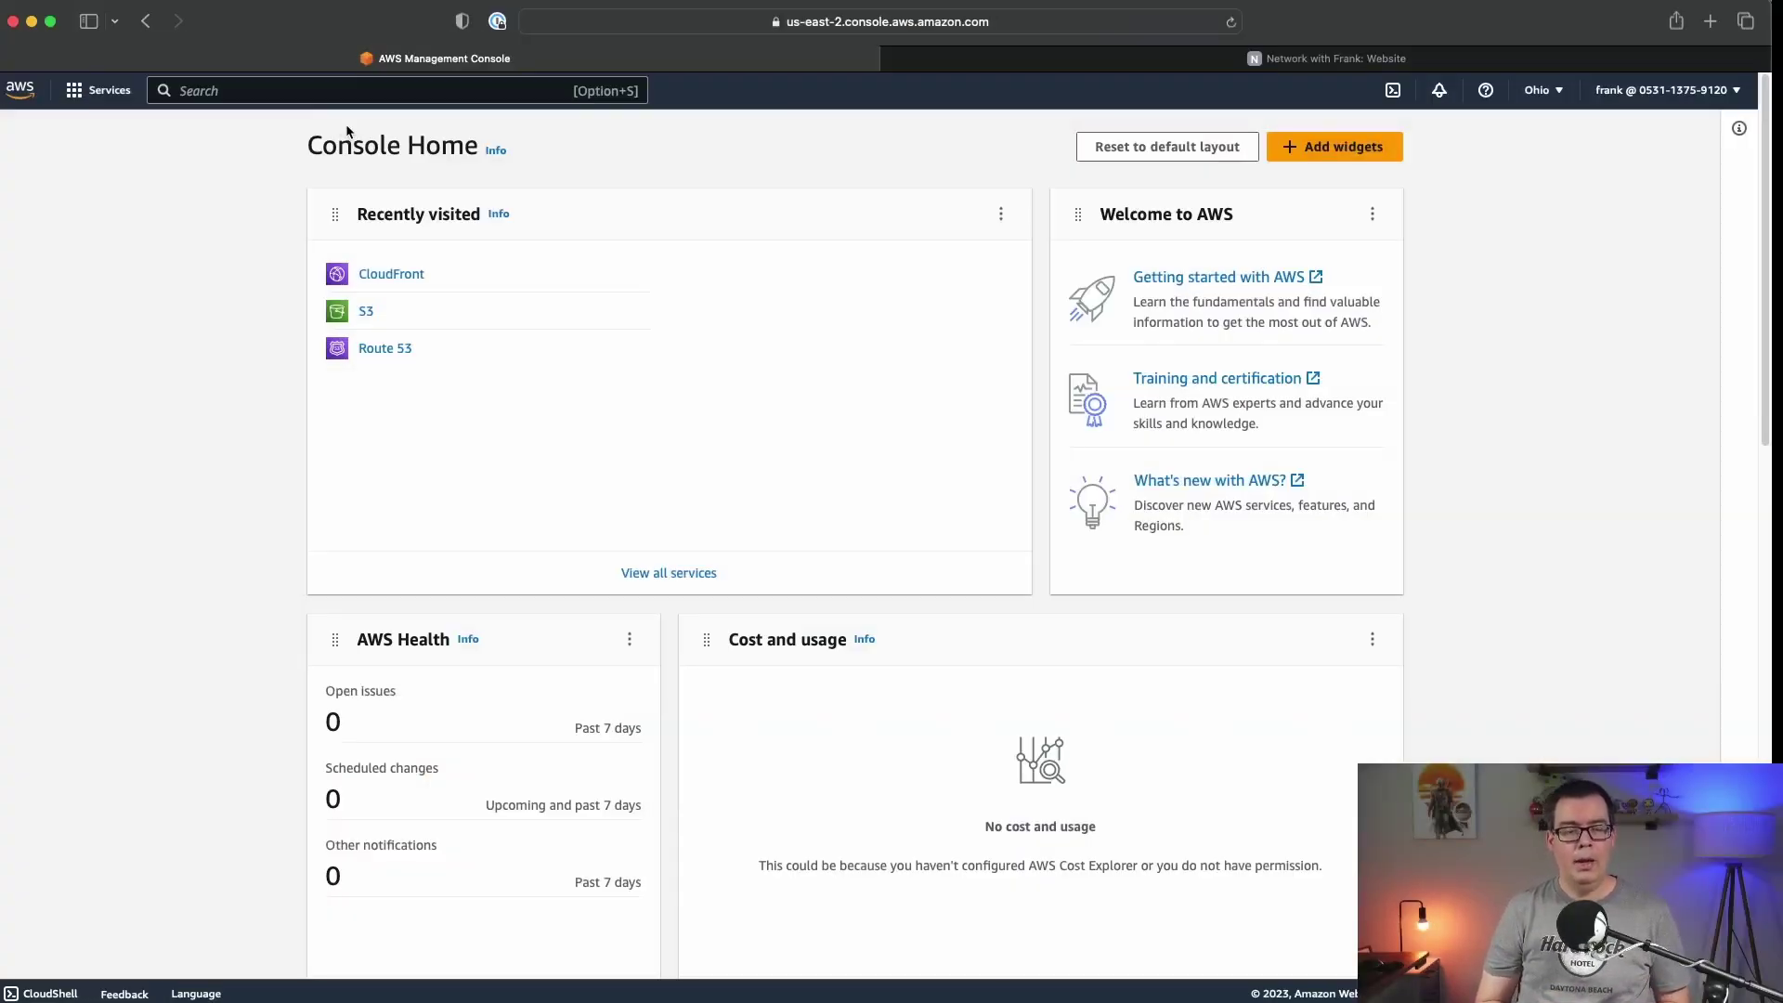
Start a new CloudFront distribution with the networkwithfrank S3 bucket as origin domain, using its website endpoint.
left_click(383, 278)
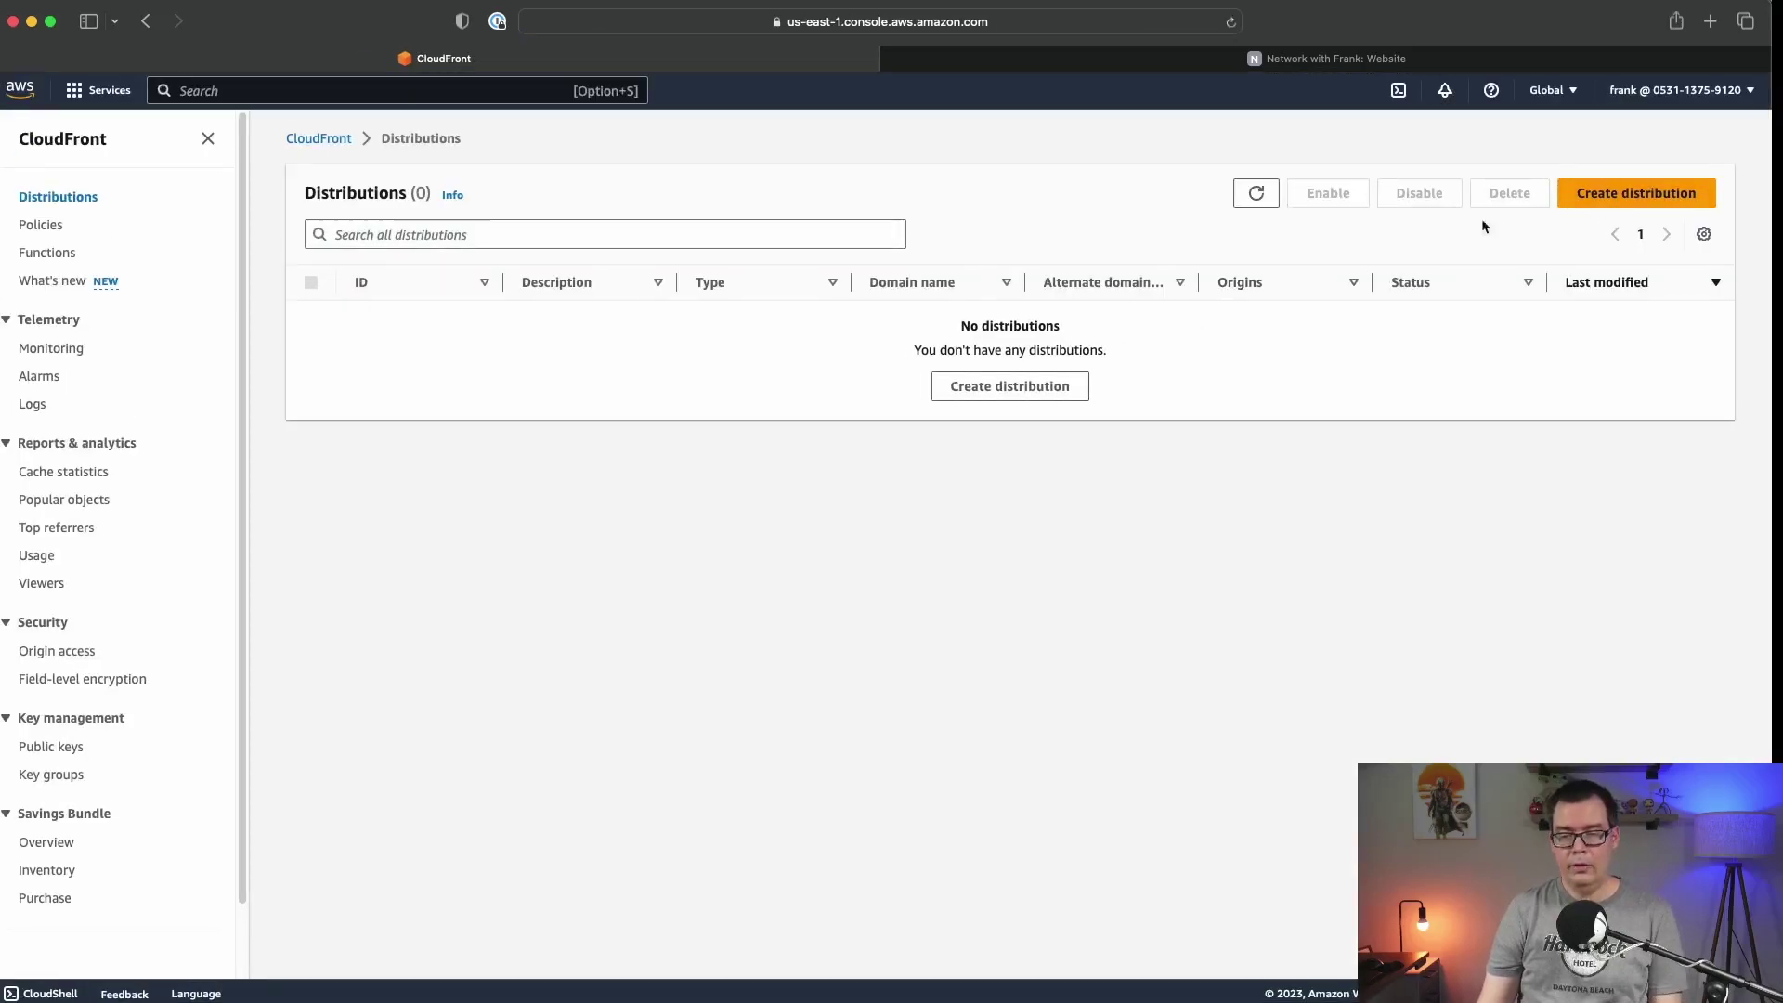
left_click(1611, 196)
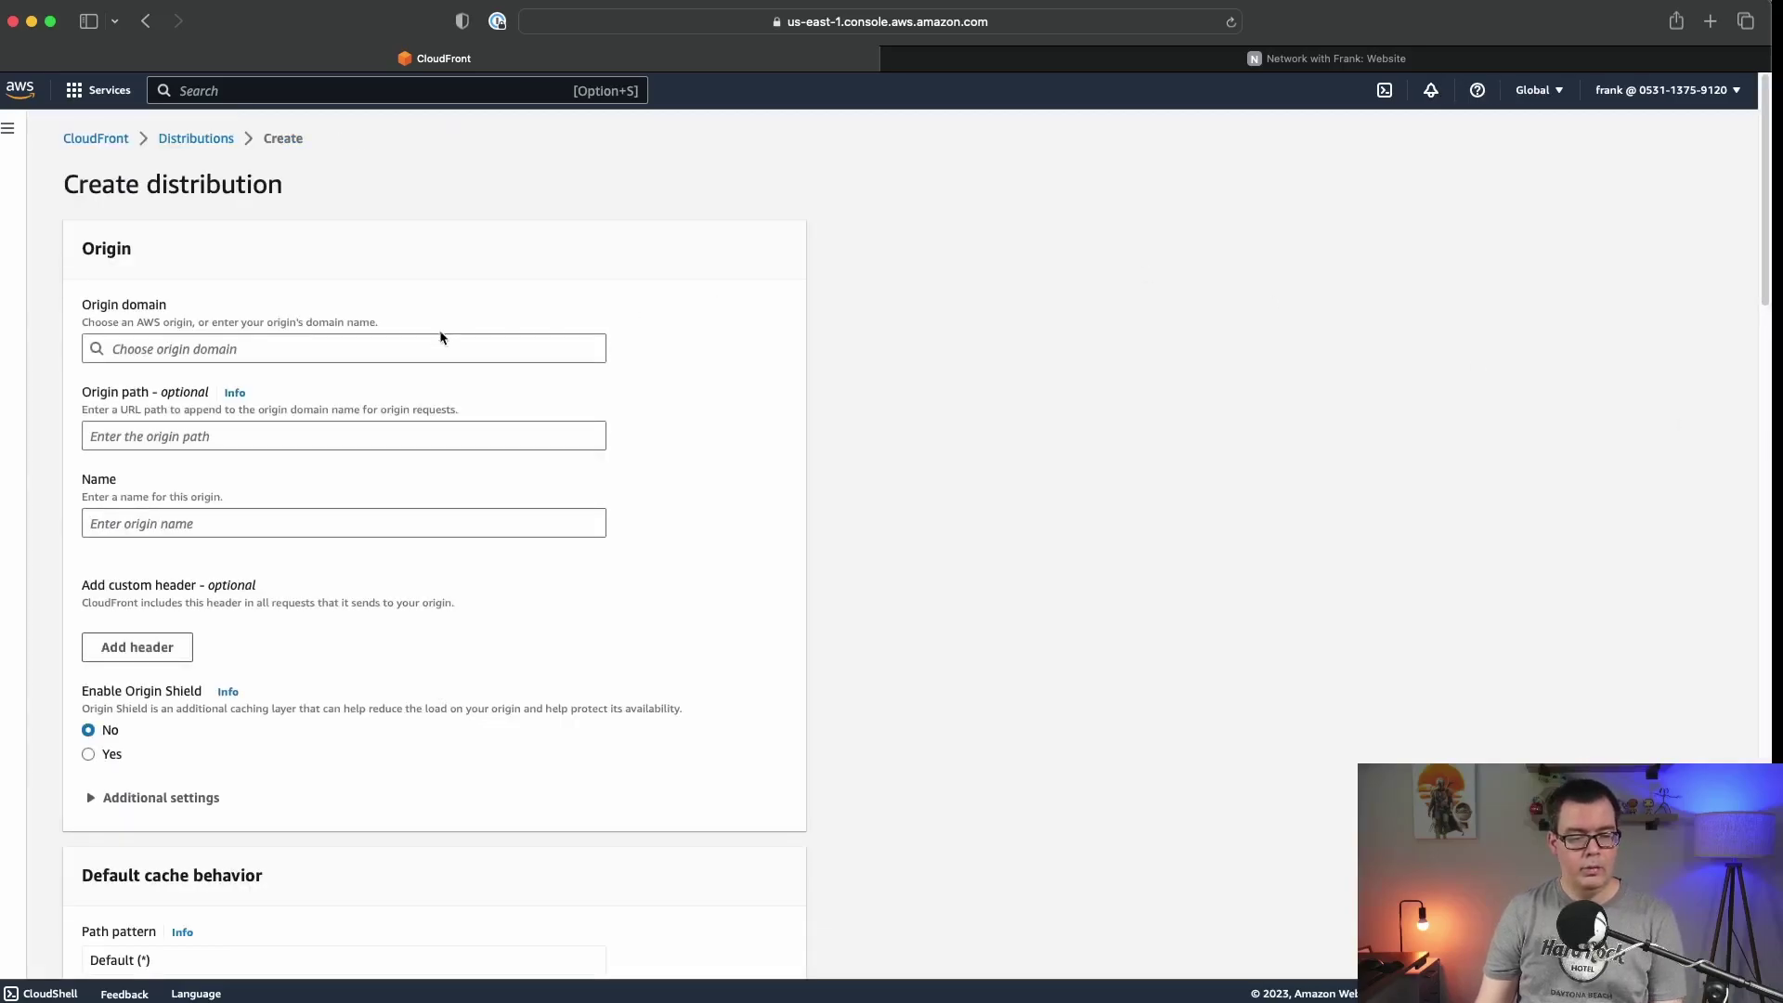
left_click(251, 346)
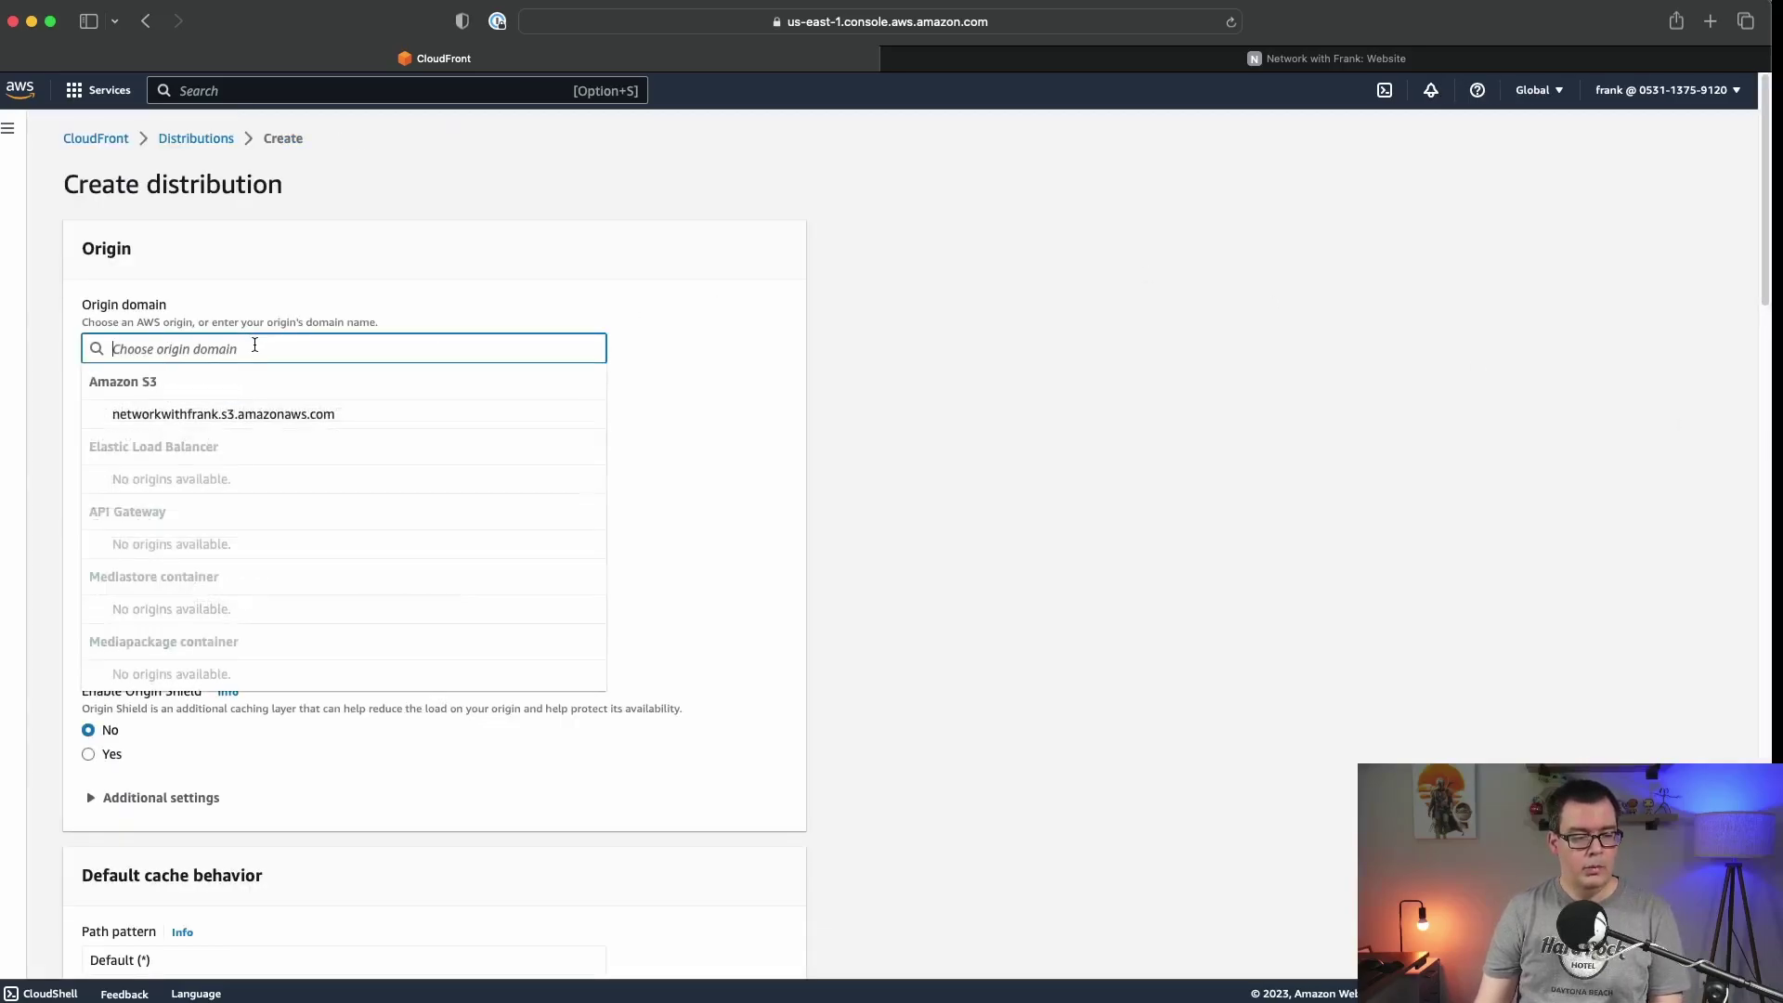
left_click(279, 414)
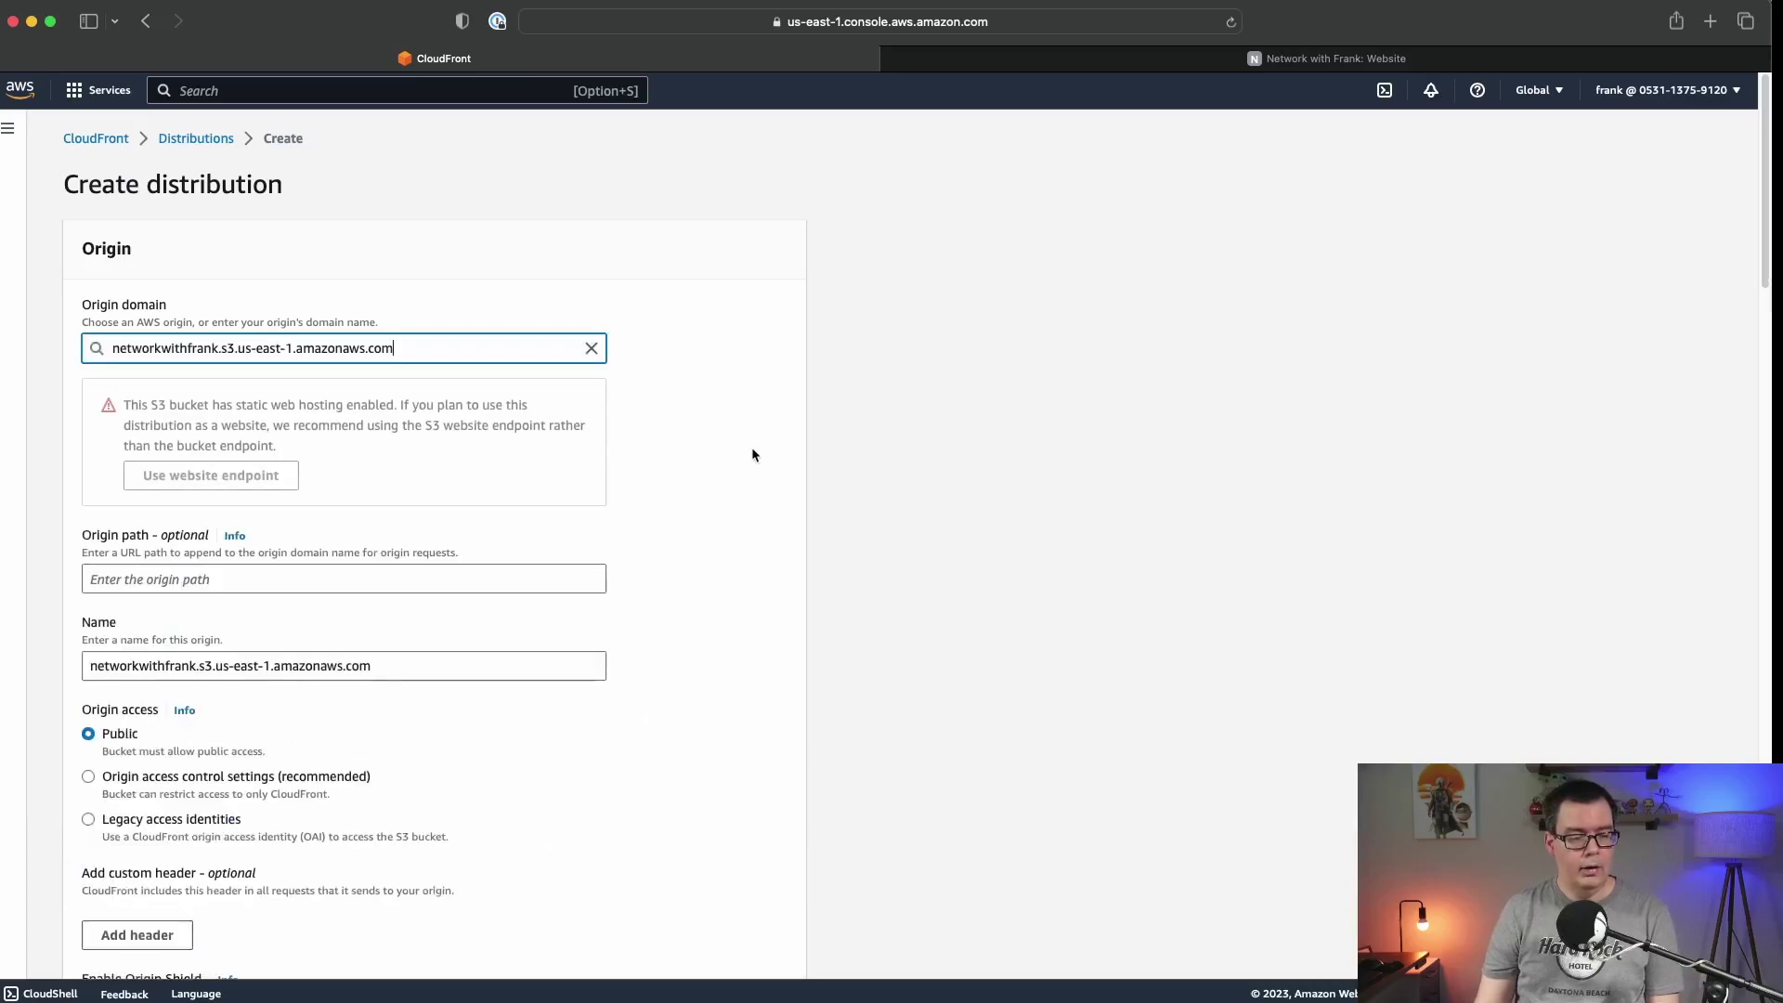
left_click(230, 477)
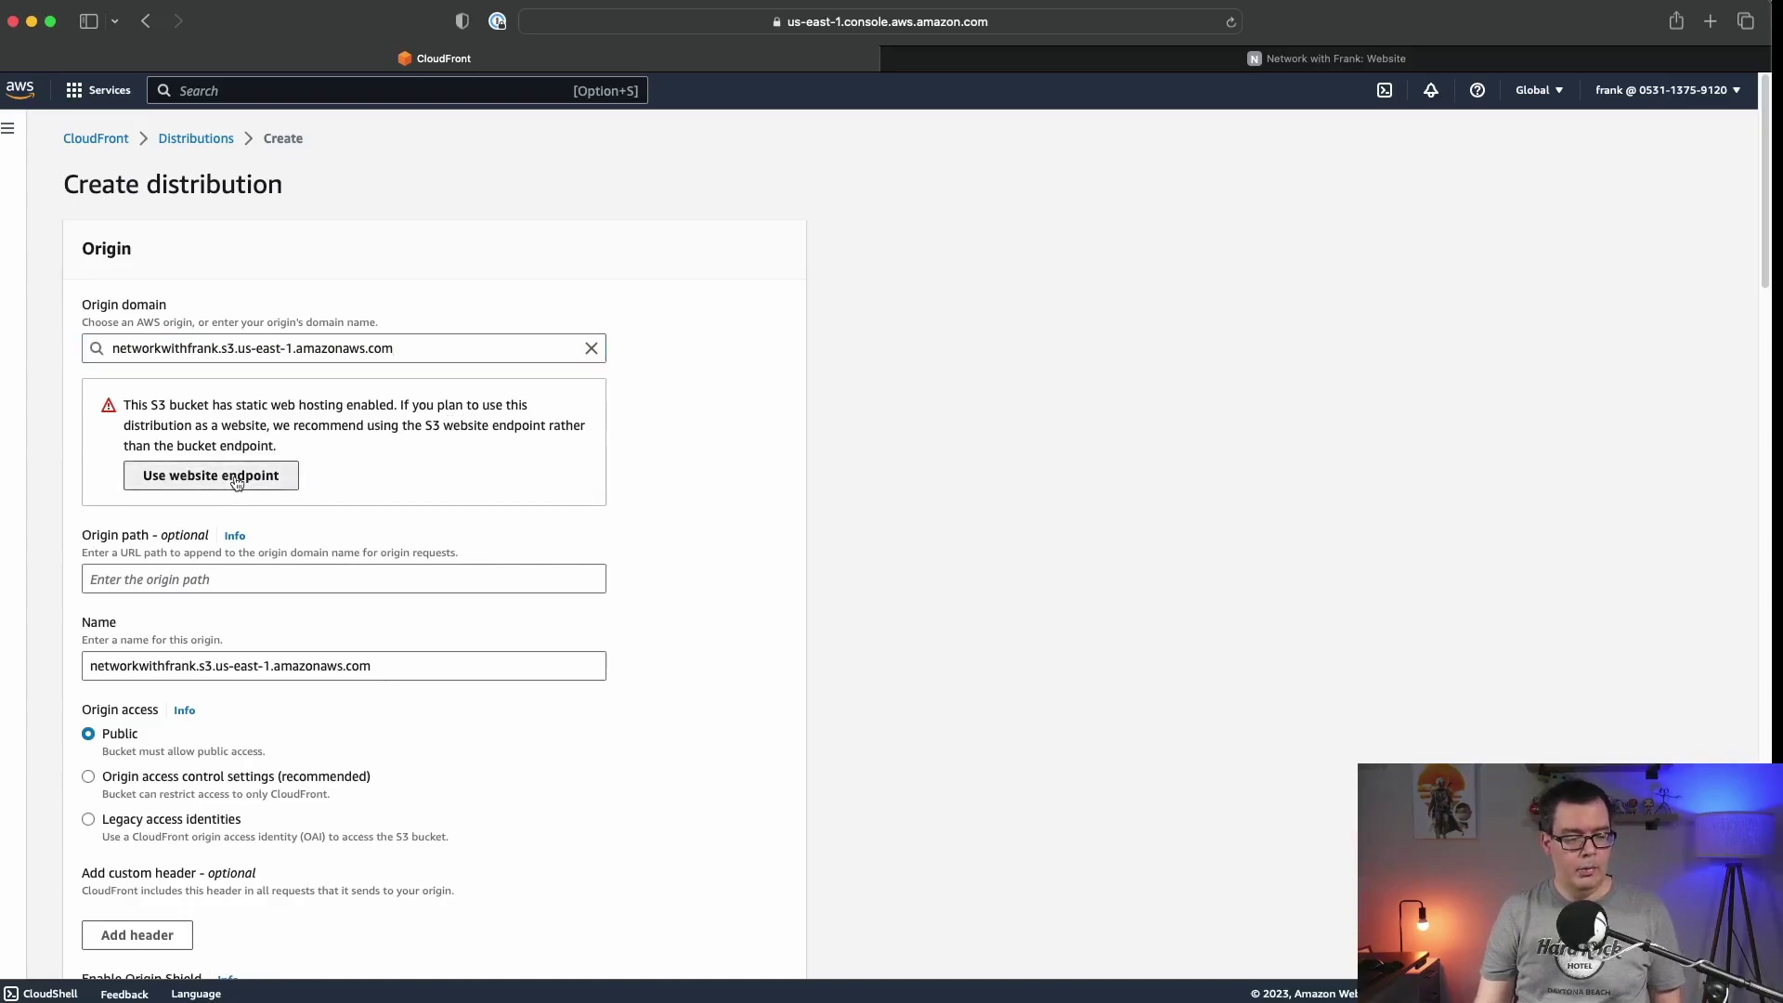
Set the default cache behavior's viewer protocol policy to Redirect HTTP to HTTPS.
scroll(829, 520, "down", 10)
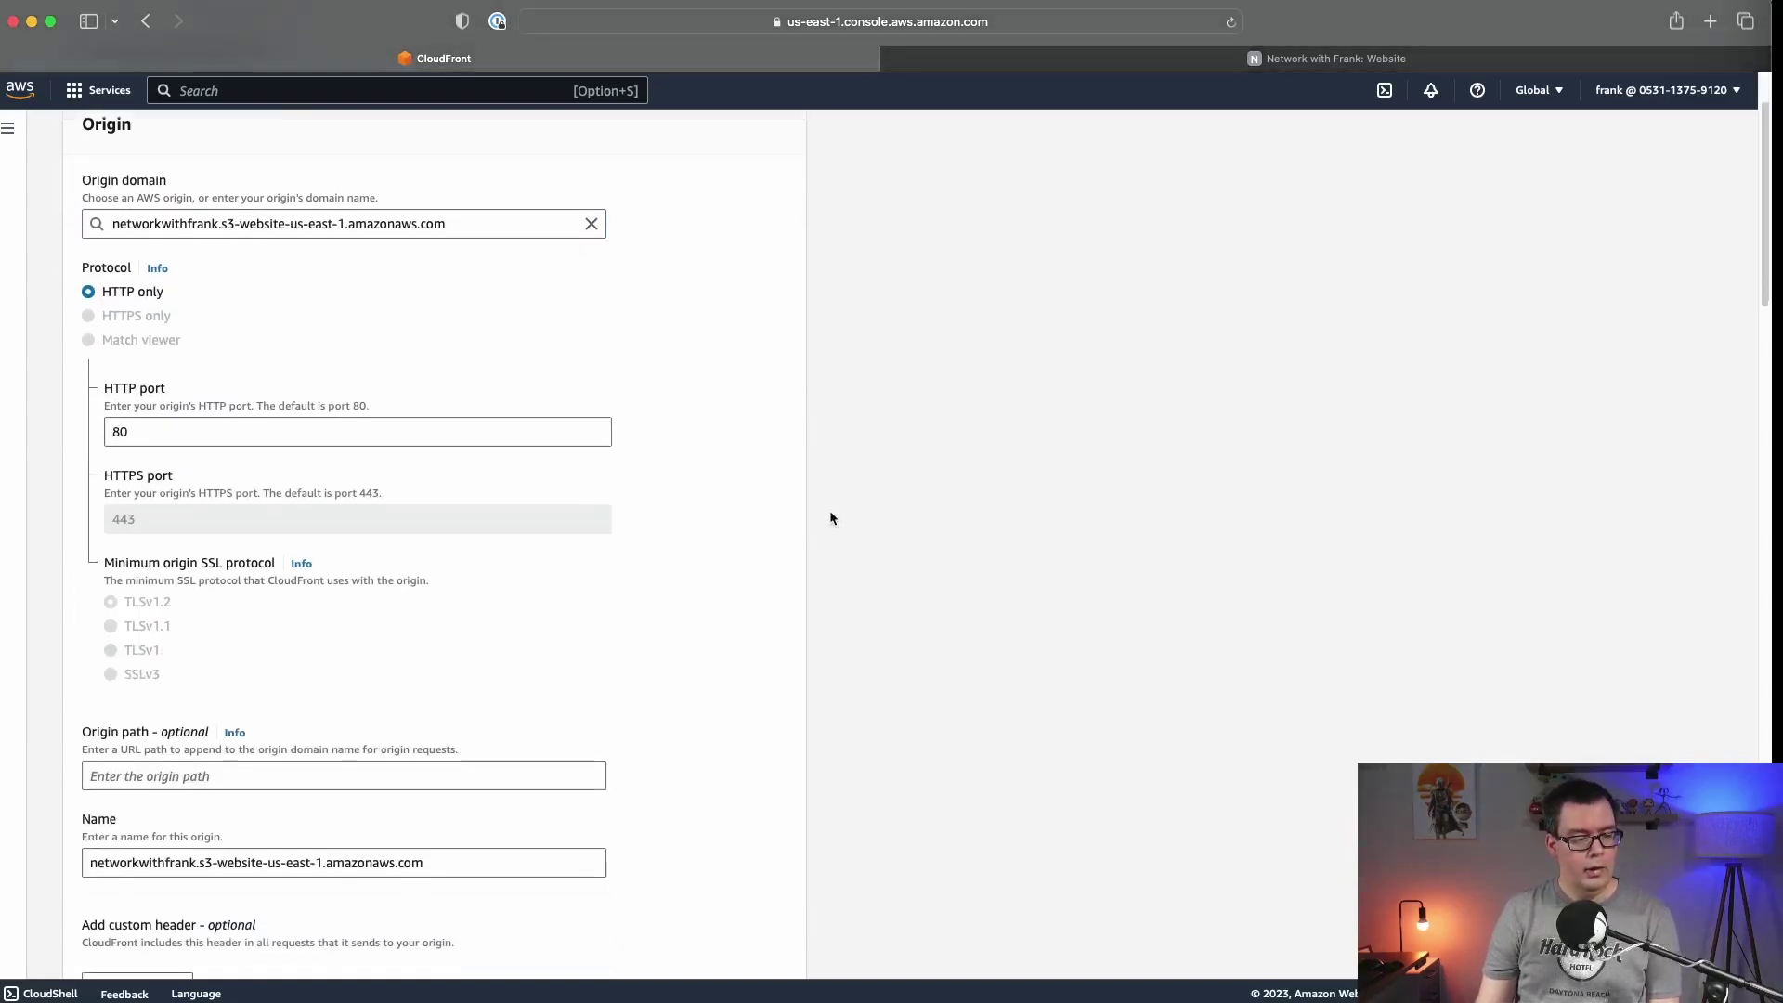
scroll(826, 510, "down", 6)
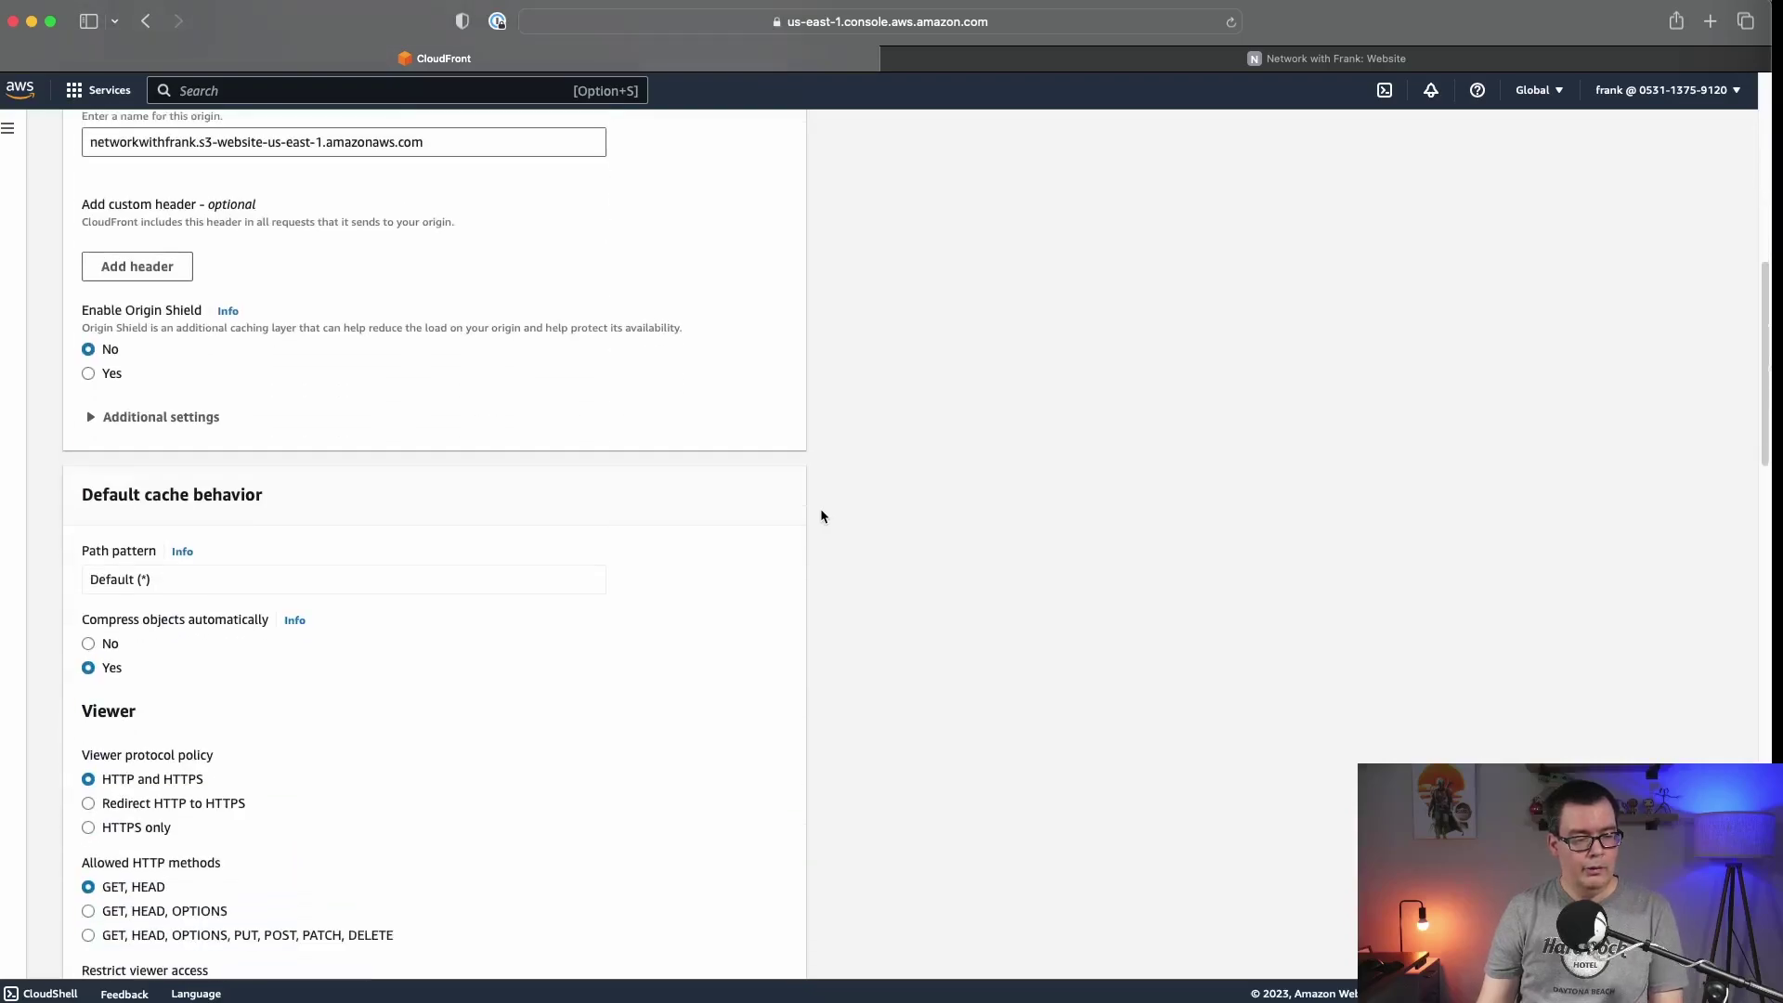
scroll(815, 511, "down", 6)
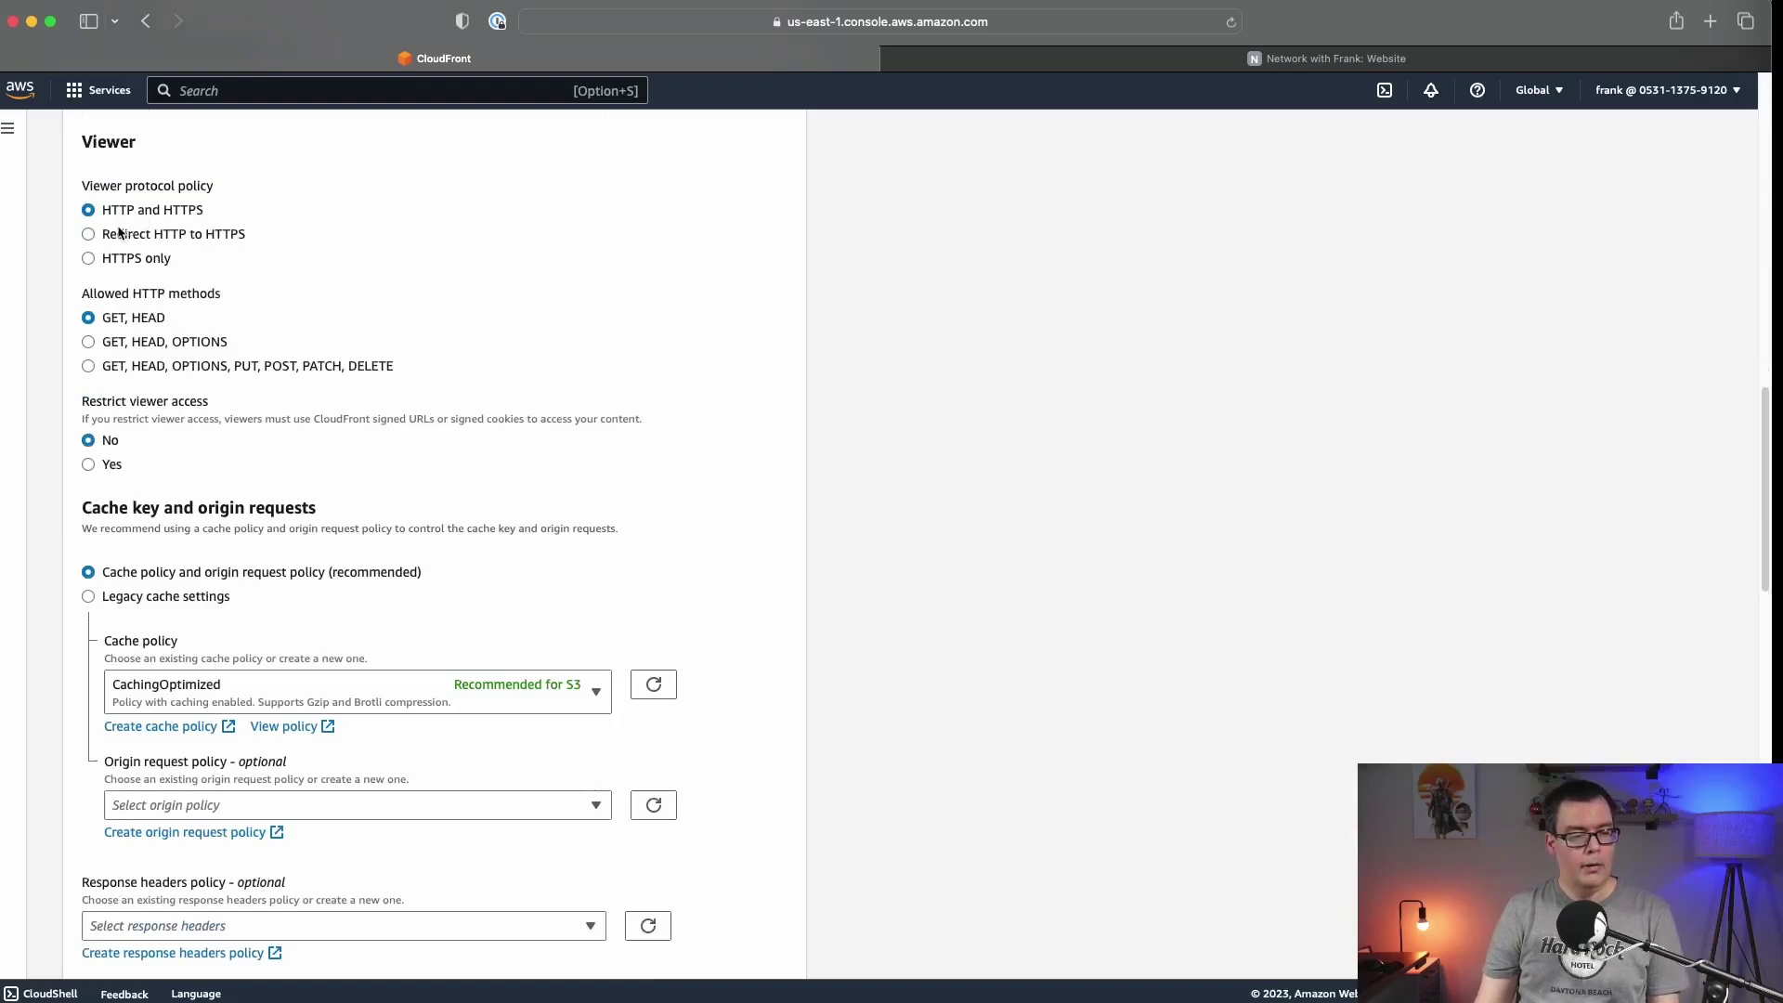
left_click(88, 234)
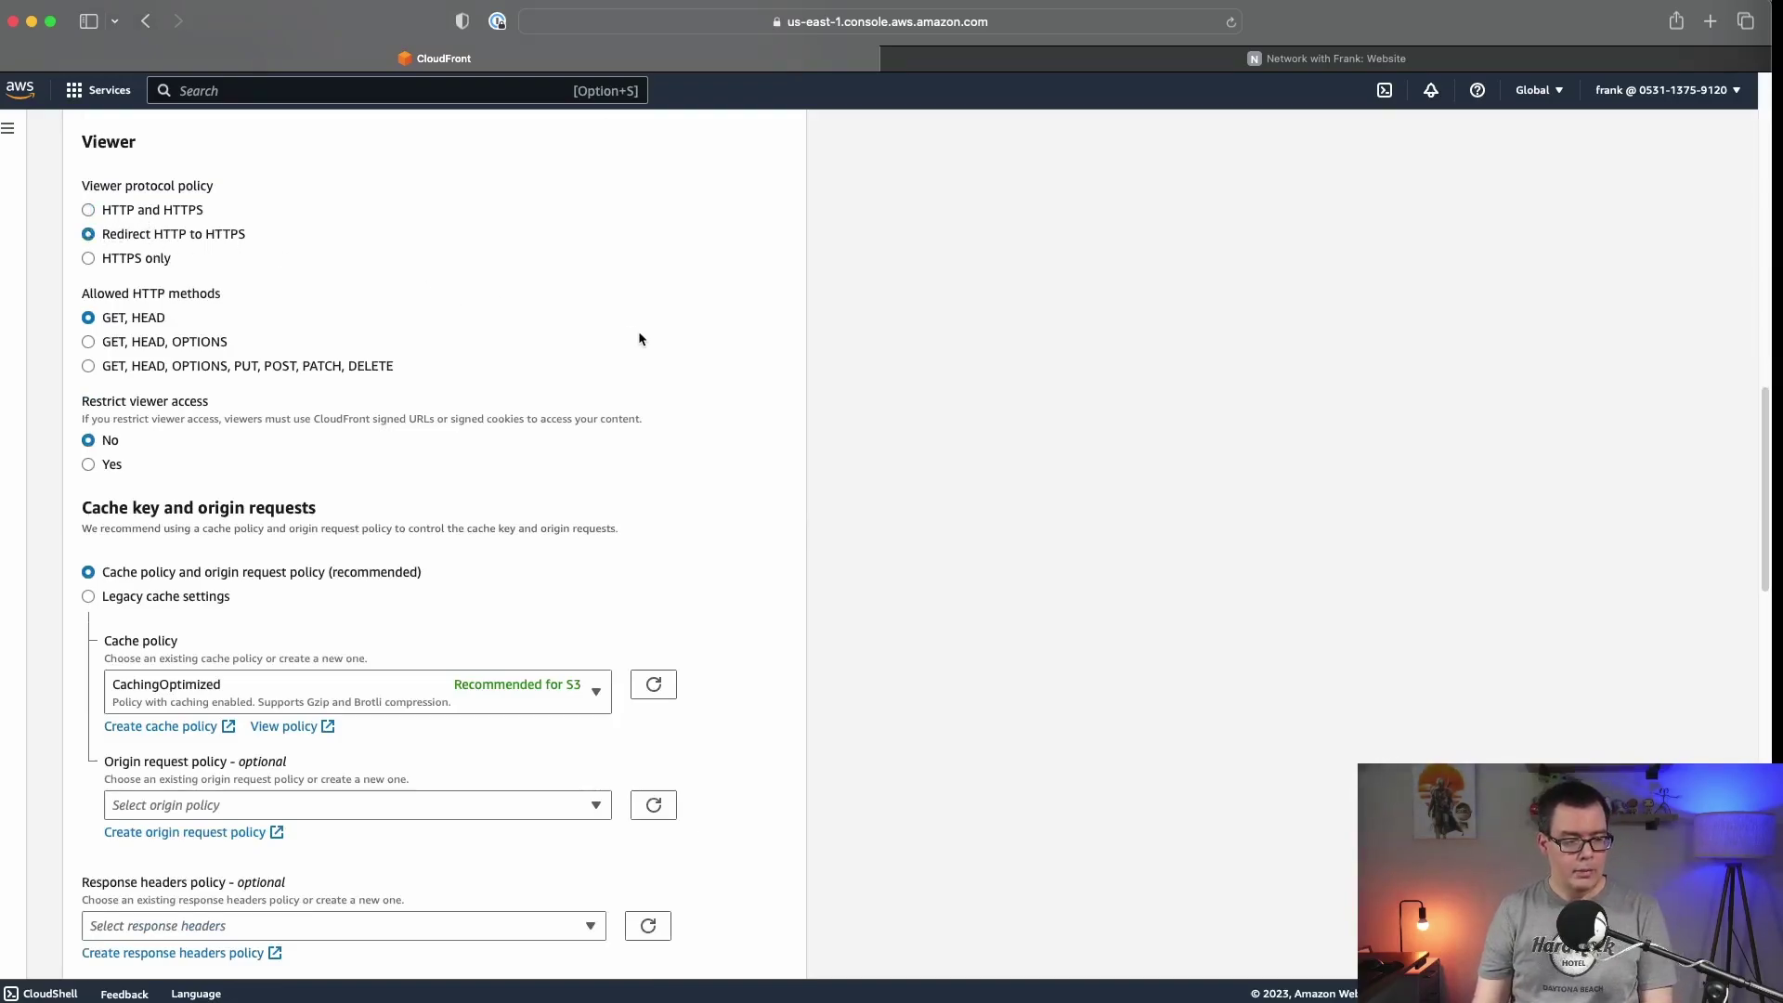
Choose not to enable the Web Application Firewall security protections and create the distribution.
scroll(683, 342, "down", 8)
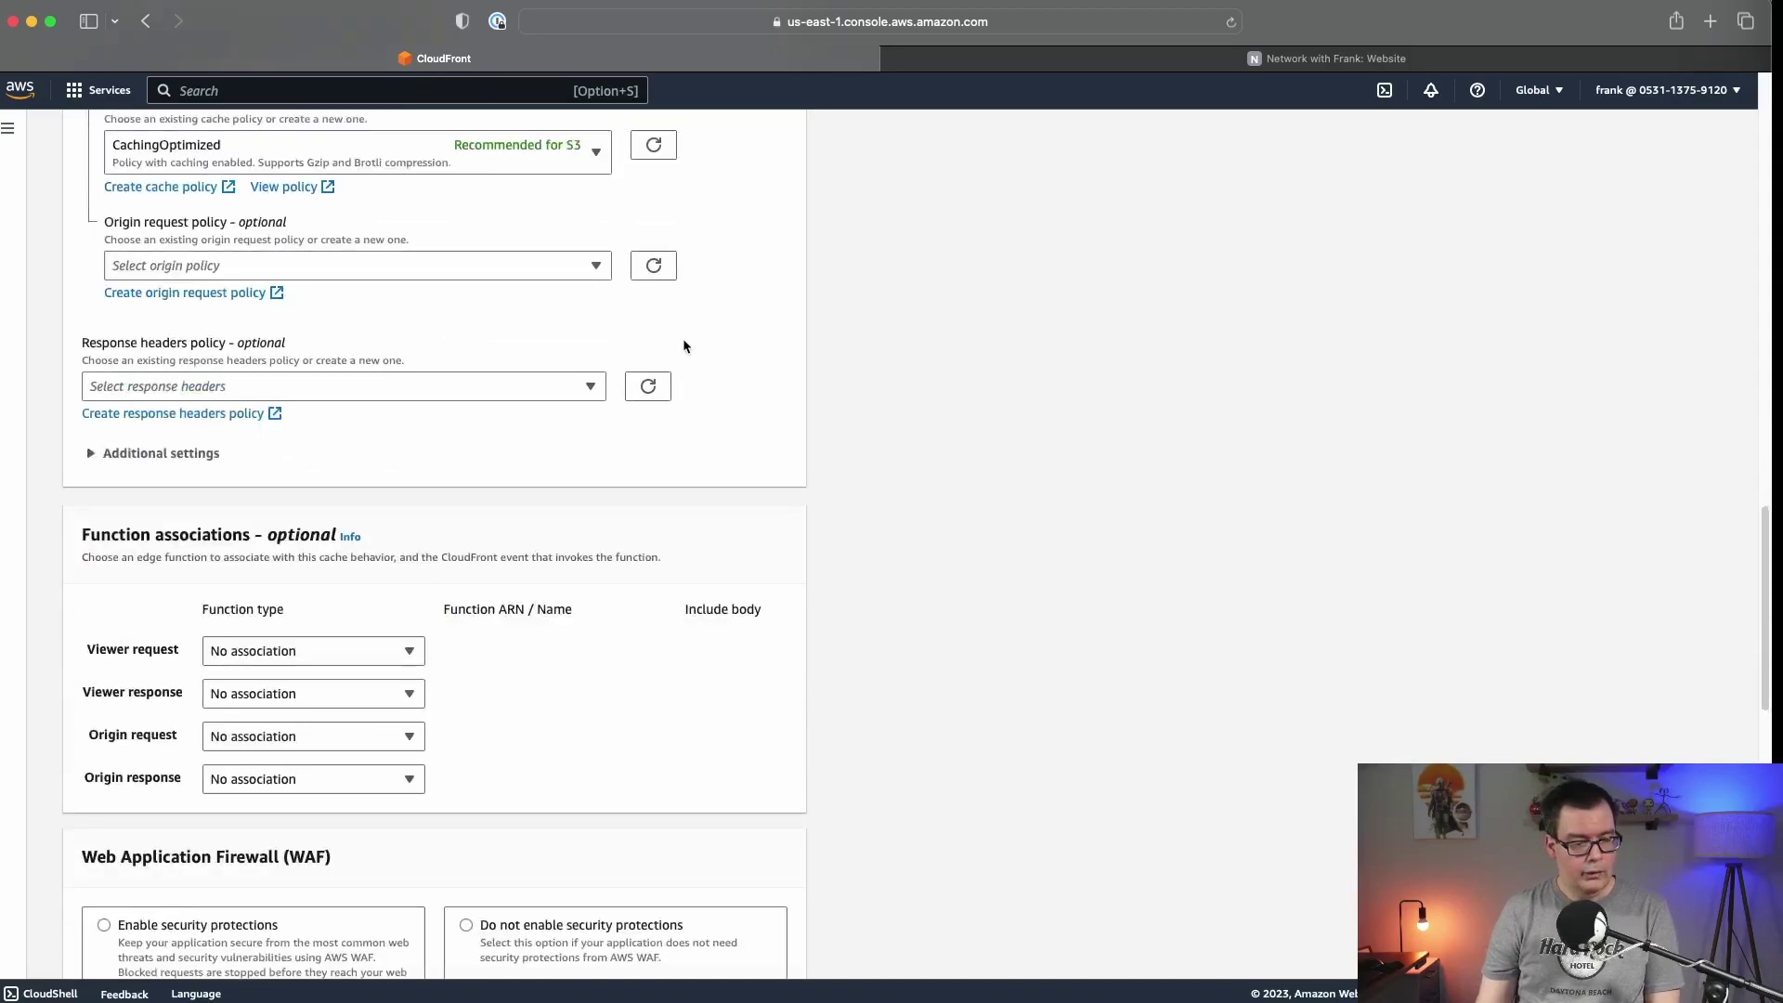
scroll(684, 346, "down", 7)
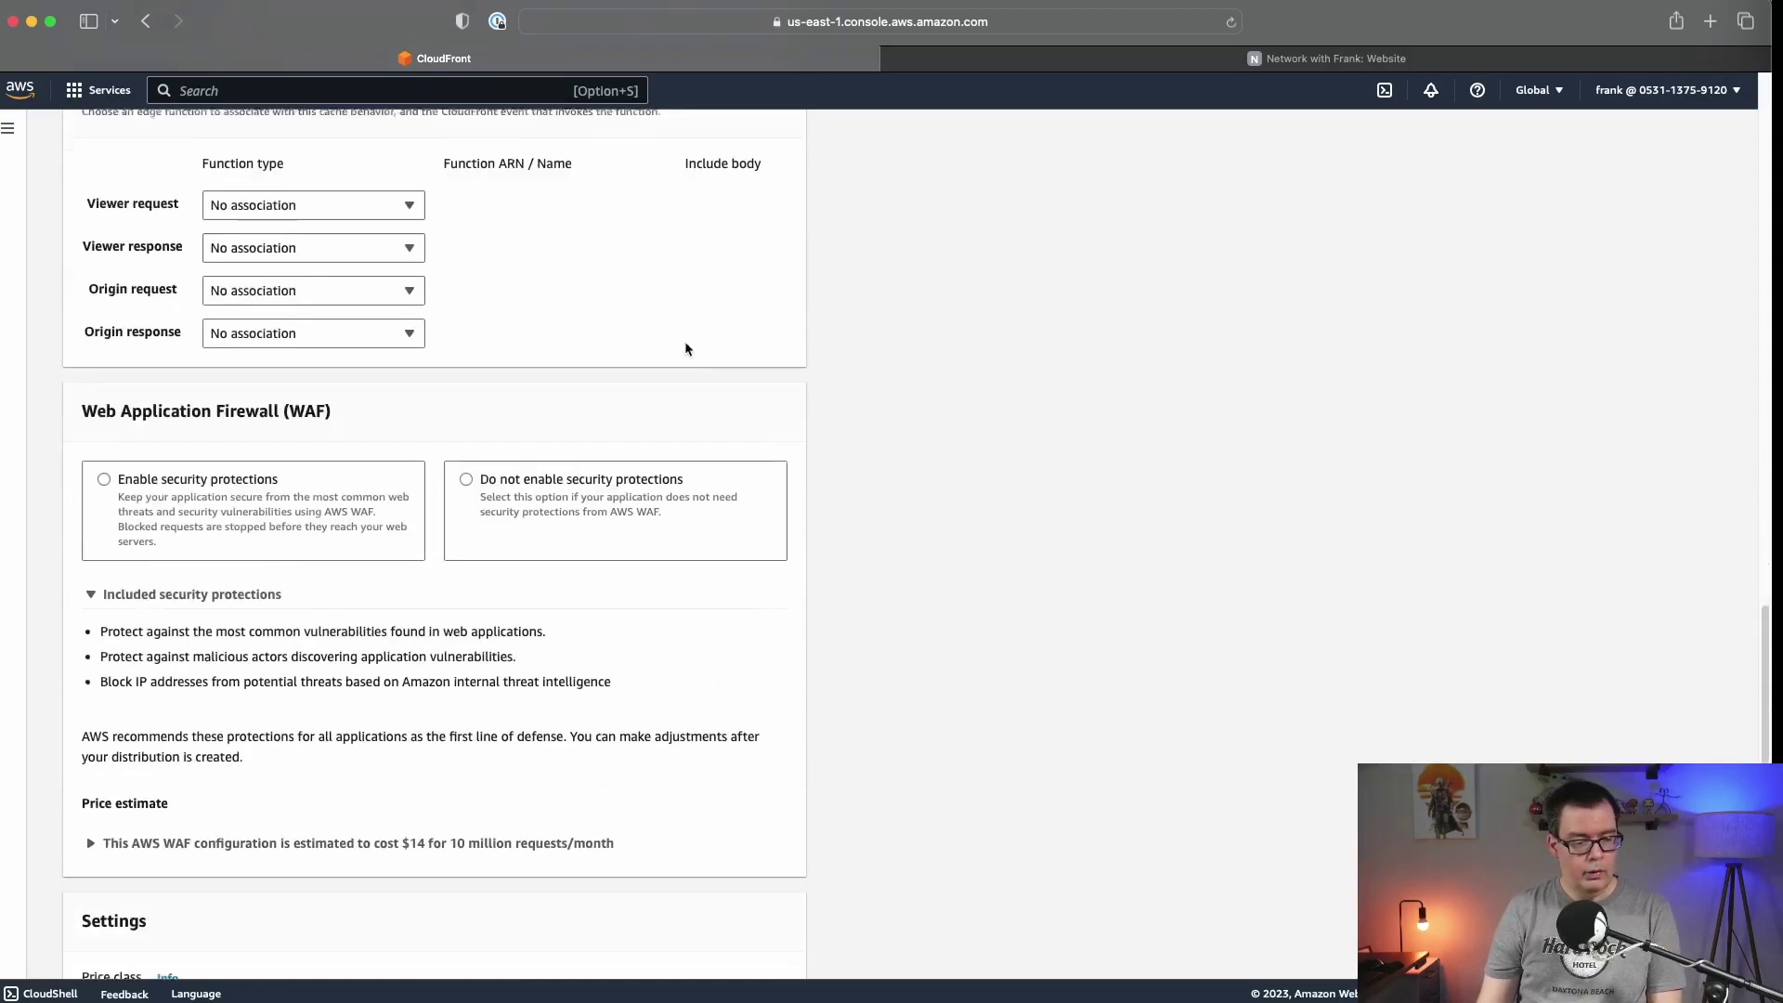
scroll(946, 231, "down", 3)
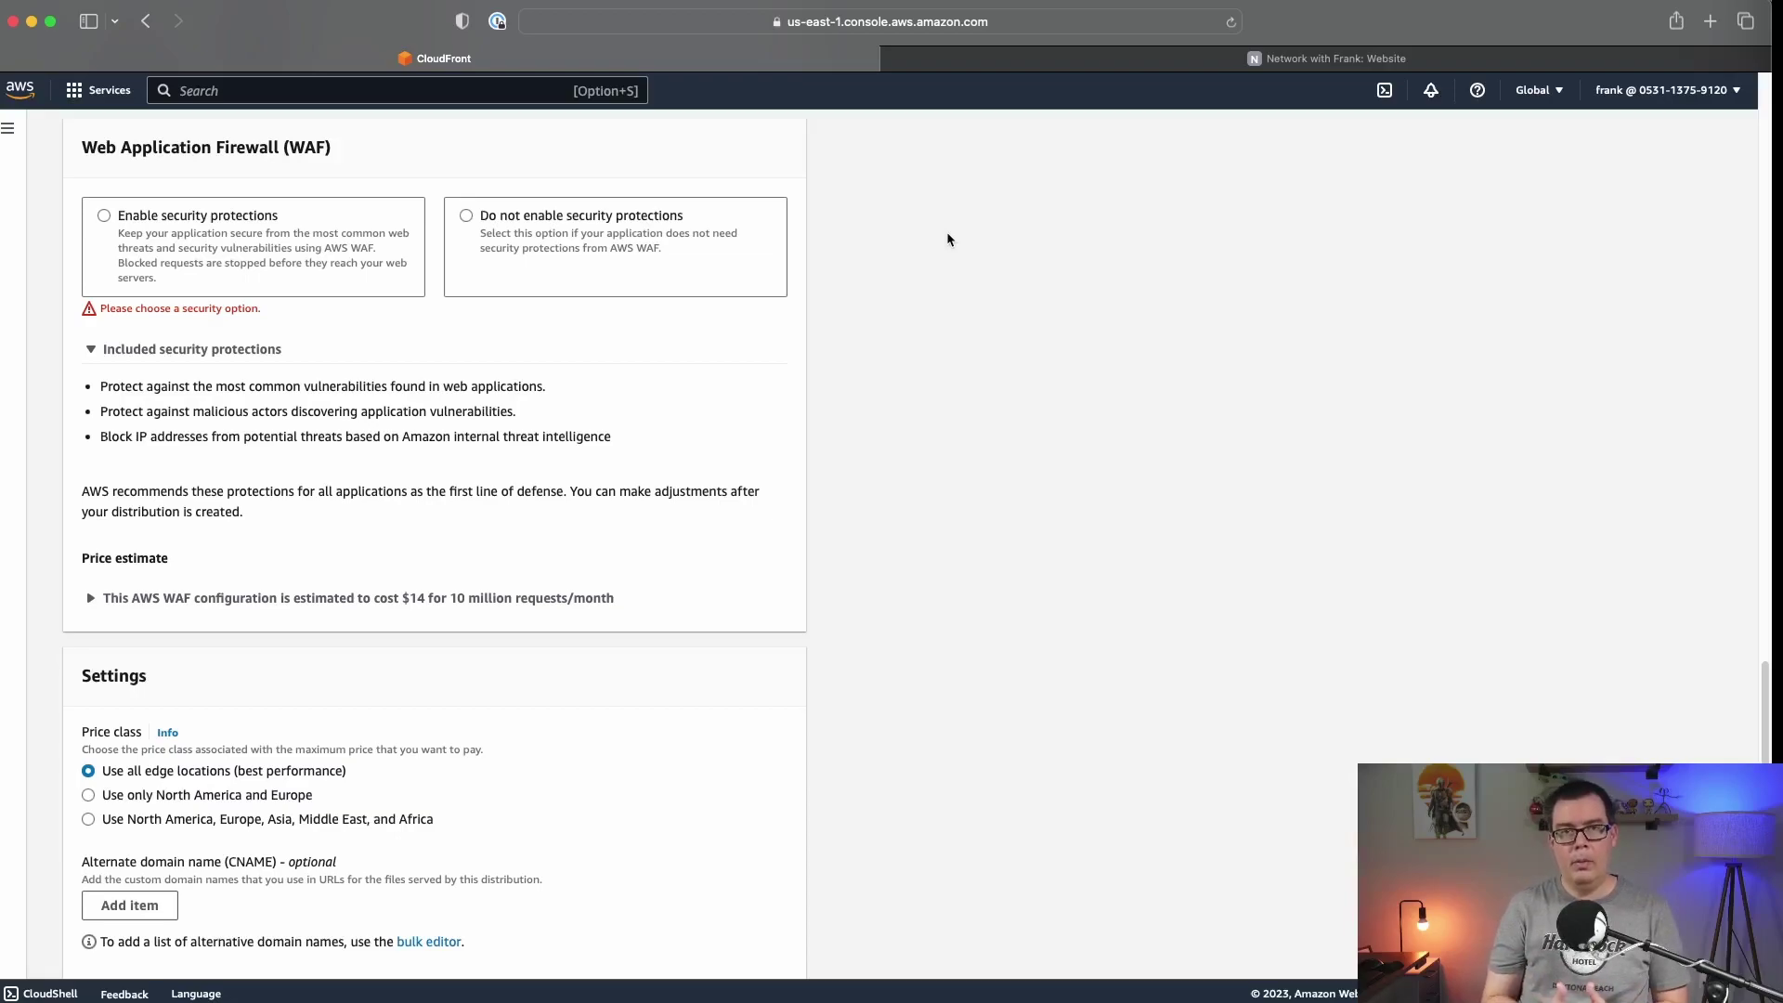
left_click(575, 236)
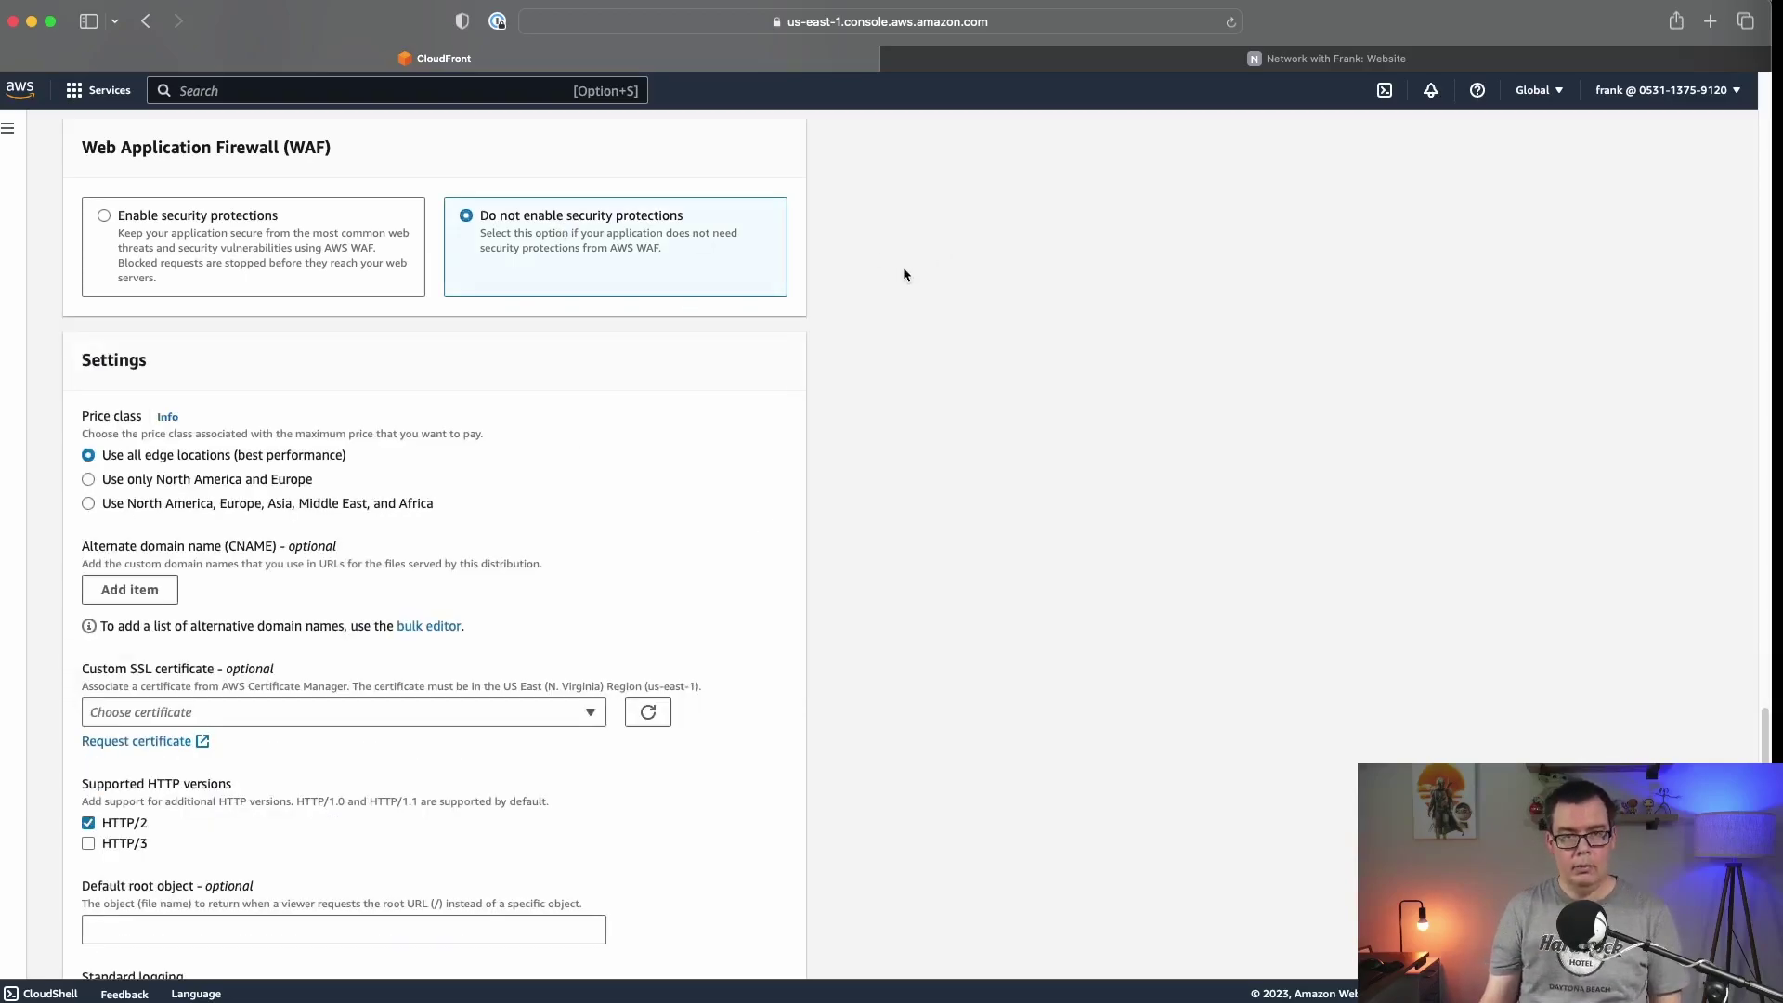
scroll(825, 346, "down", 5)
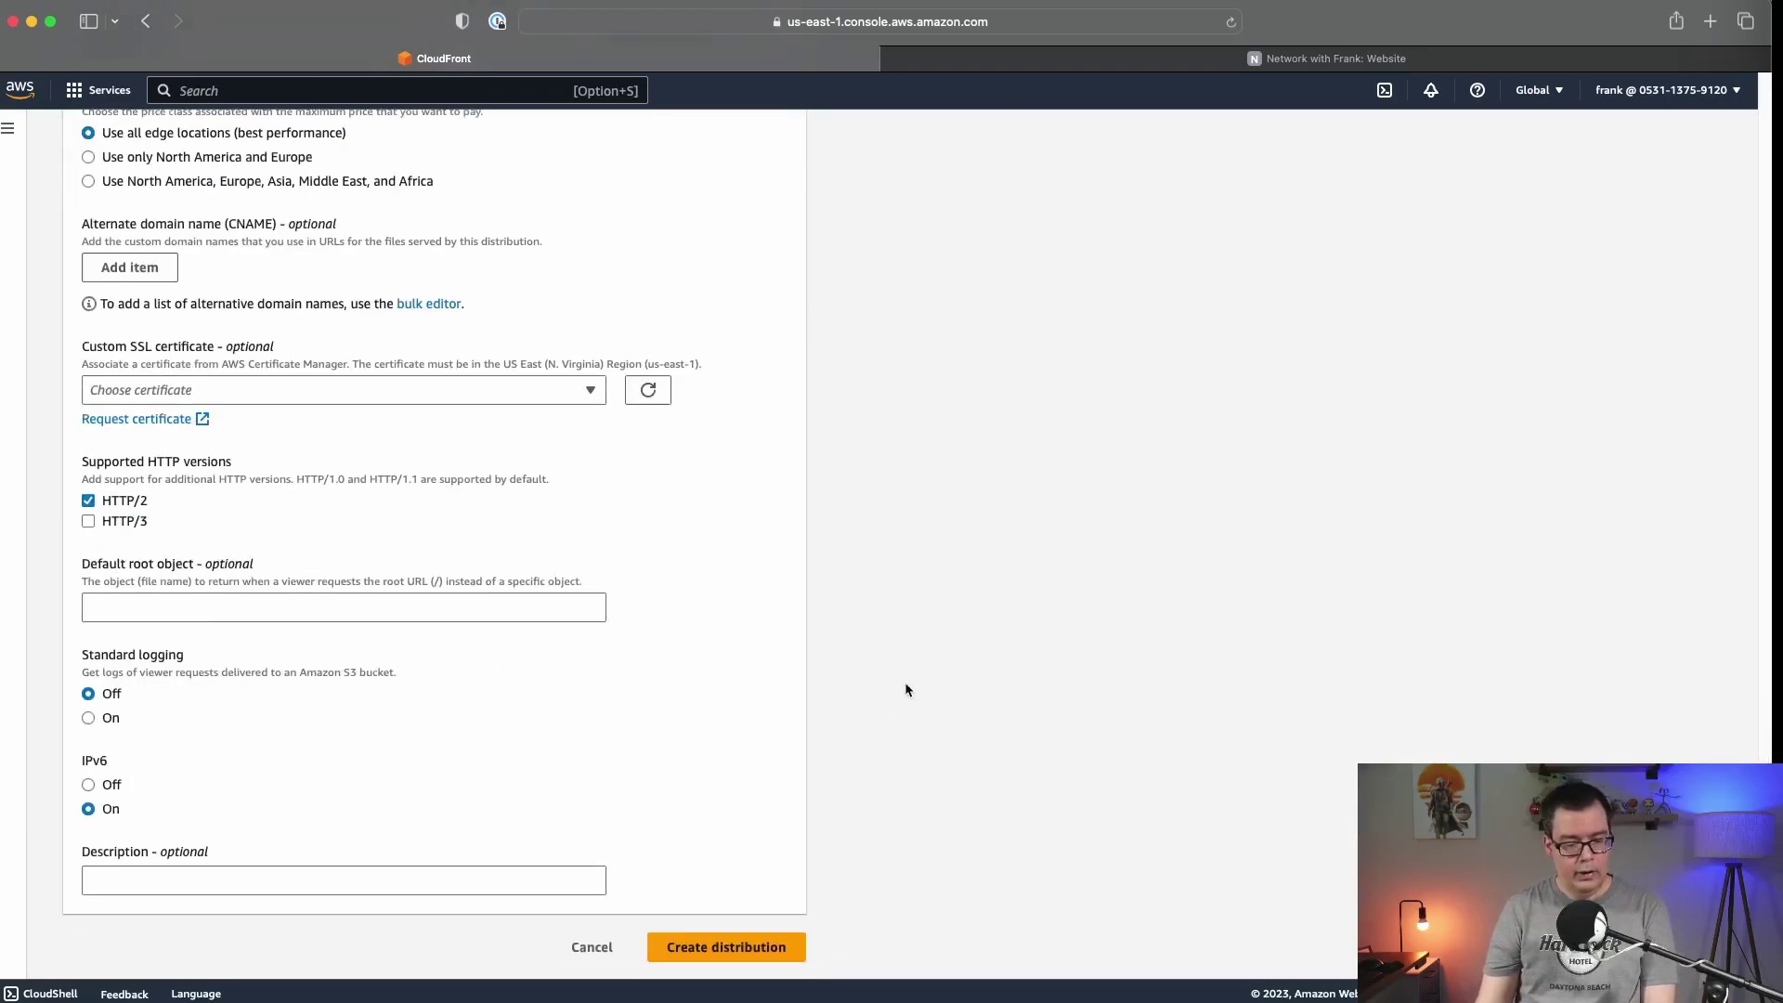
left_click(755, 954)
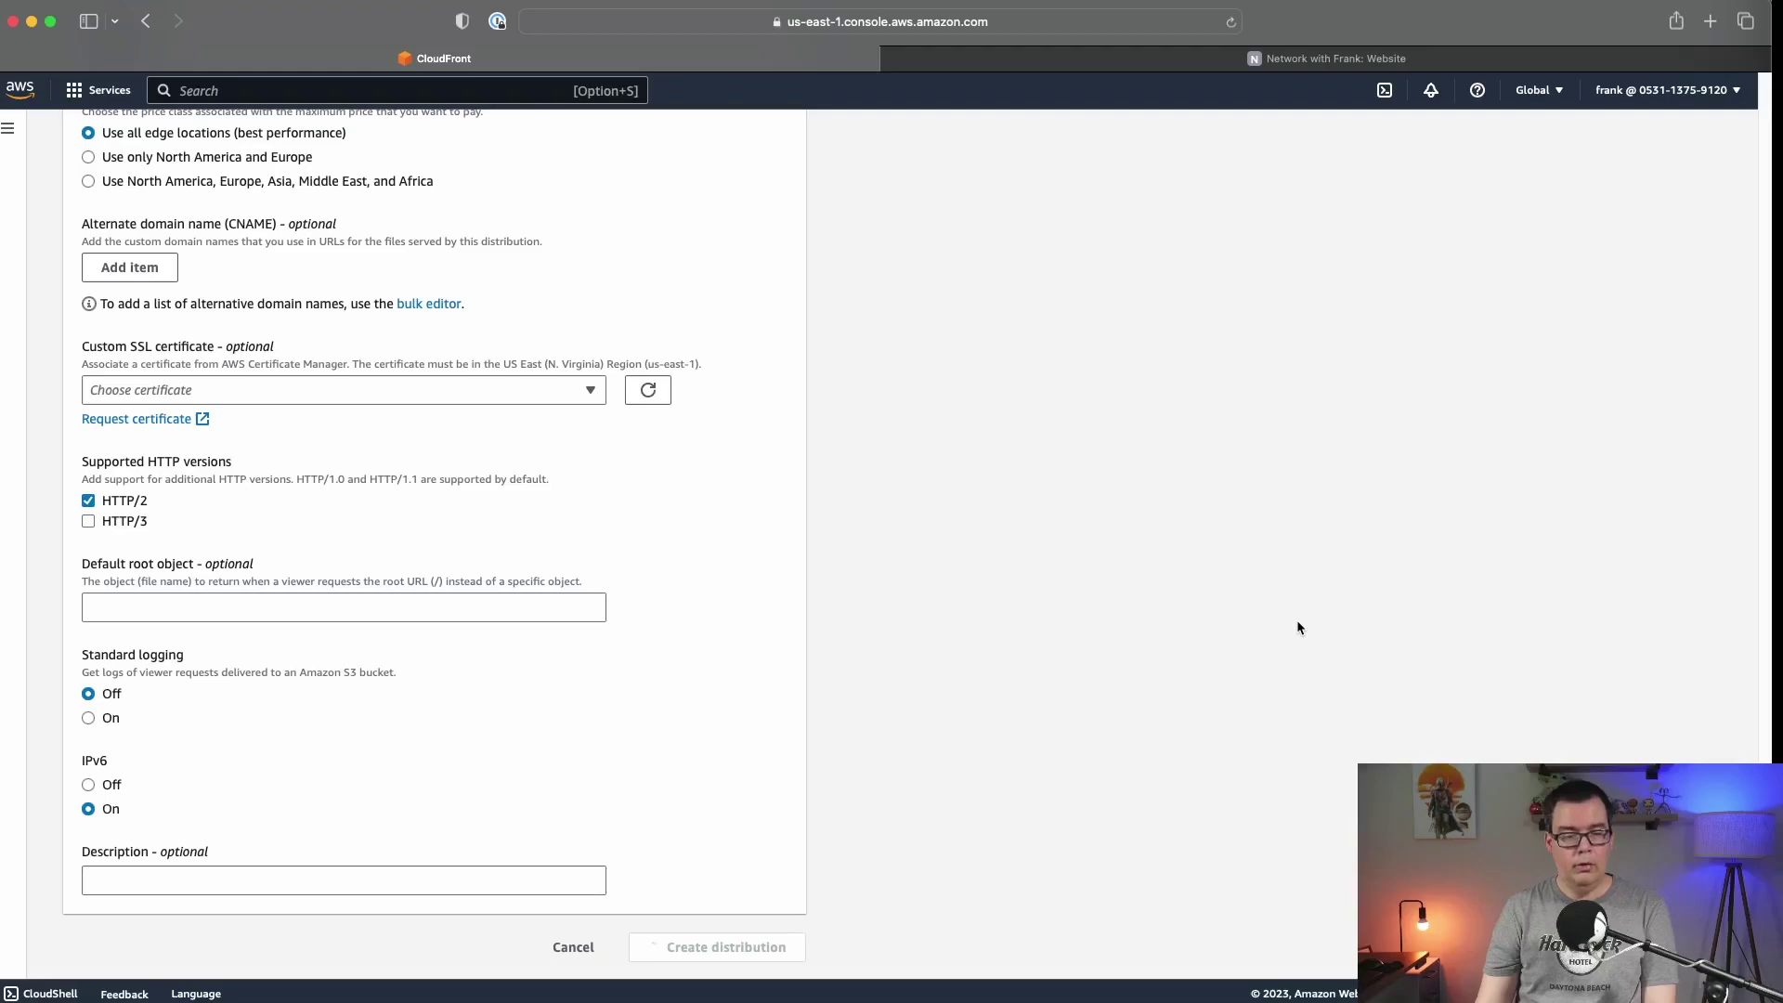